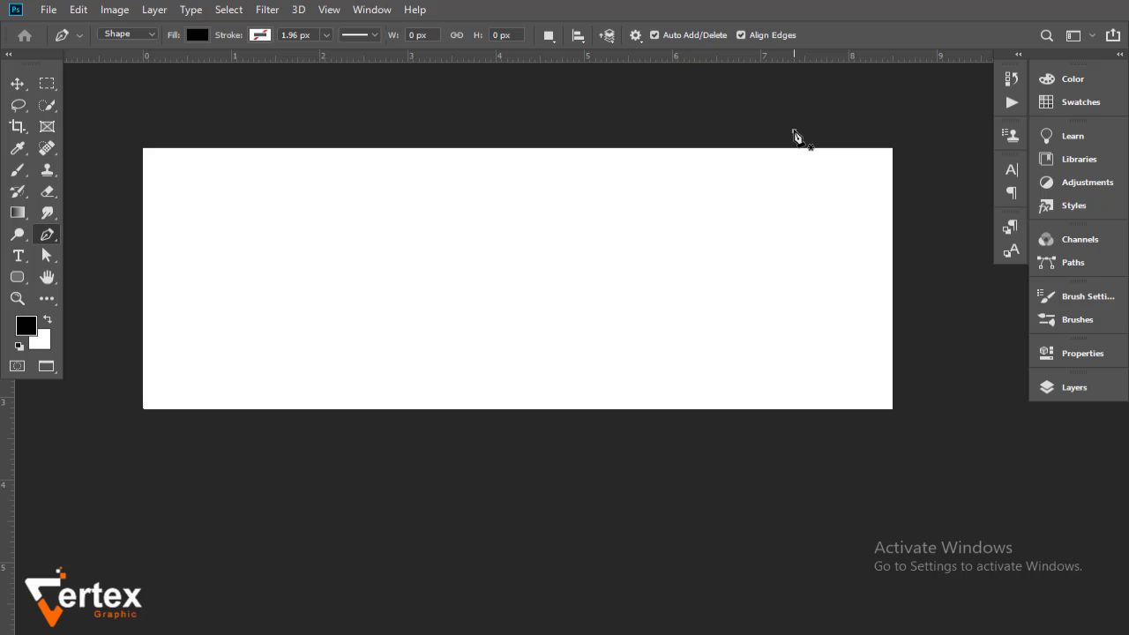
# Draw a closed black Pen tool shape about 316 × 370 px covering the canvas's right end, with an inward-curving left edge.
pyautogui.click(794, 131)
pyautogui.moveTo(670, 430); pyautogui.dragTo(473, 563)
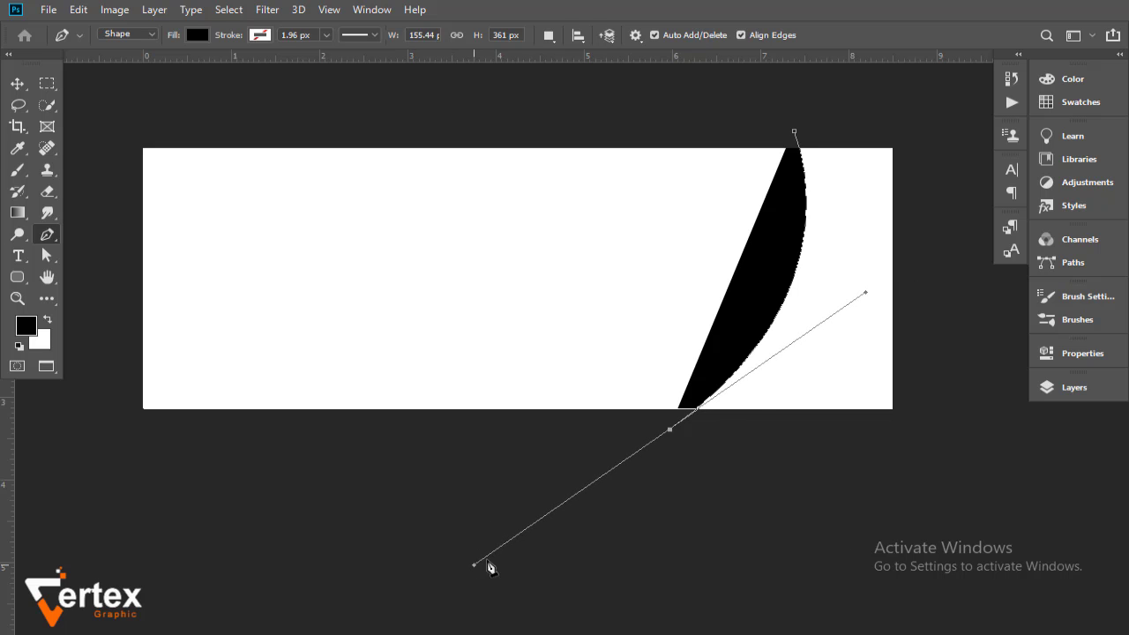
pyautogui.keyDown('alt'); pyautogui.click(672, 432); pyautogui.keyUp('alt')
pyautogui.click(948, 425)
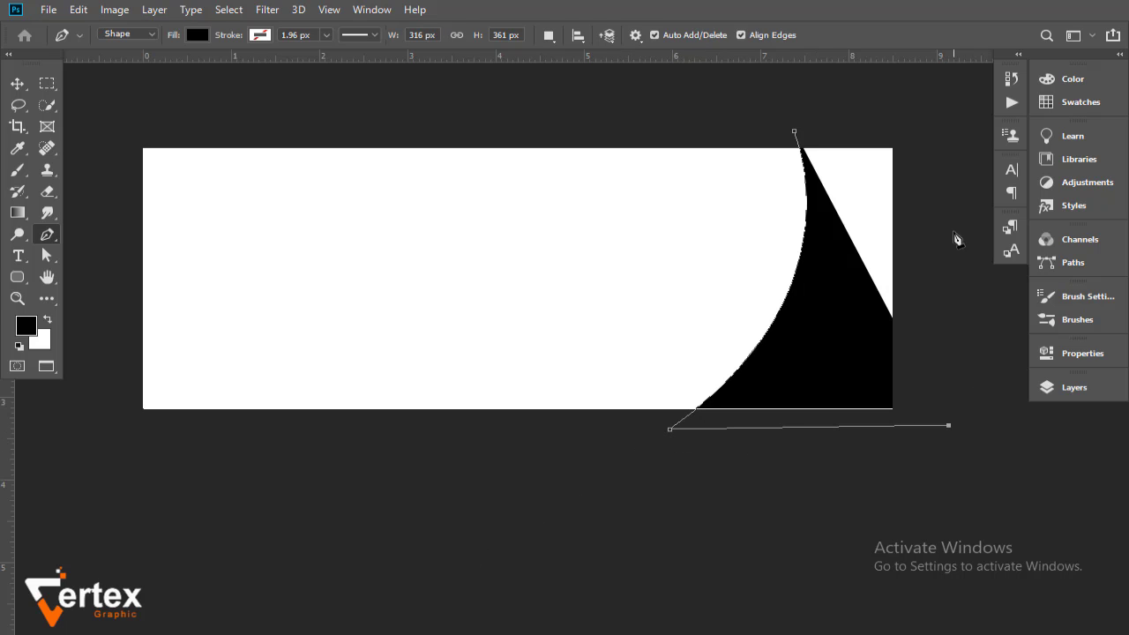
pyautogui.click(947, 125)
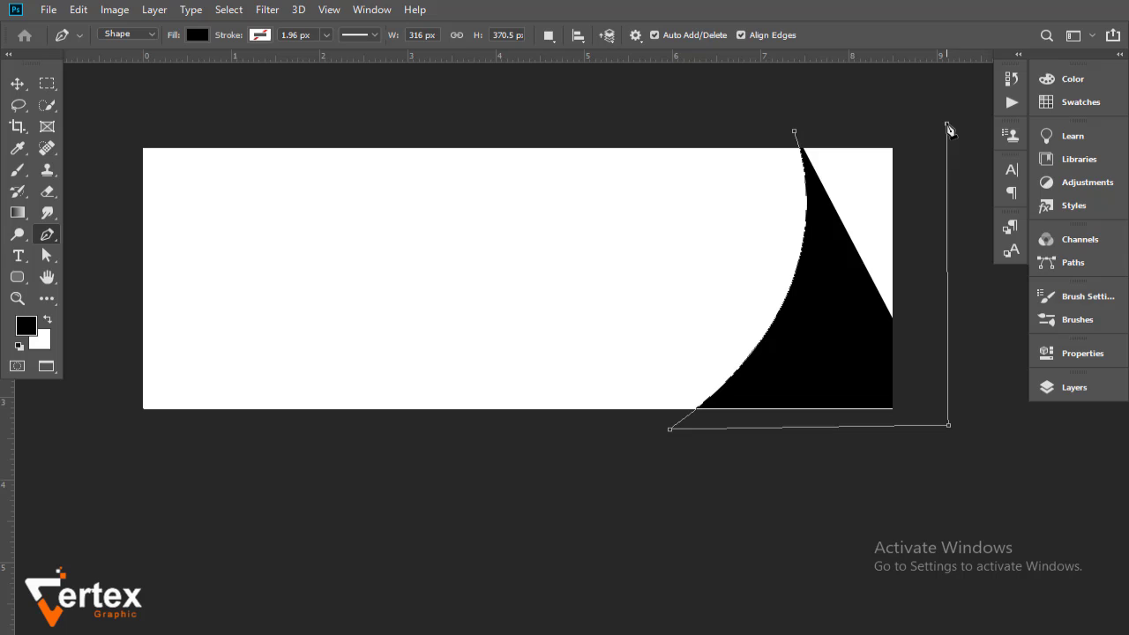
pyautogui.click(794, 133)
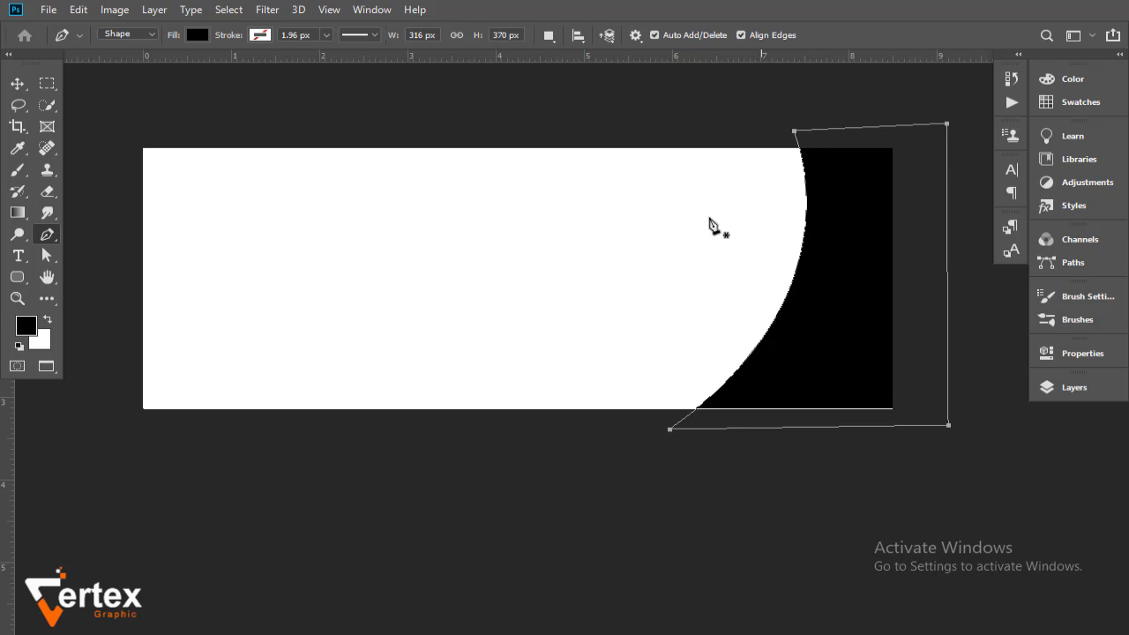
pyautogui.click(15, 83)
pyautogui.click(734, 504)
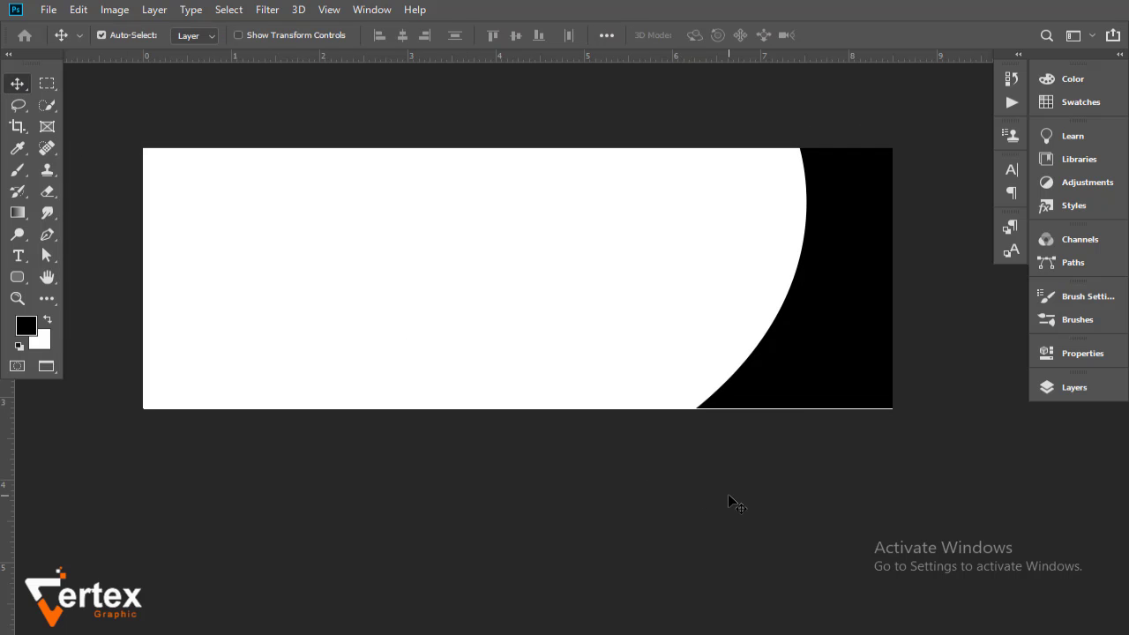
# Apply a reversed grey linear Gradient Overlay to Shape 1 at 90% opacity, 9° angle and 136% scale.
pyautogui.click(1073, 390)
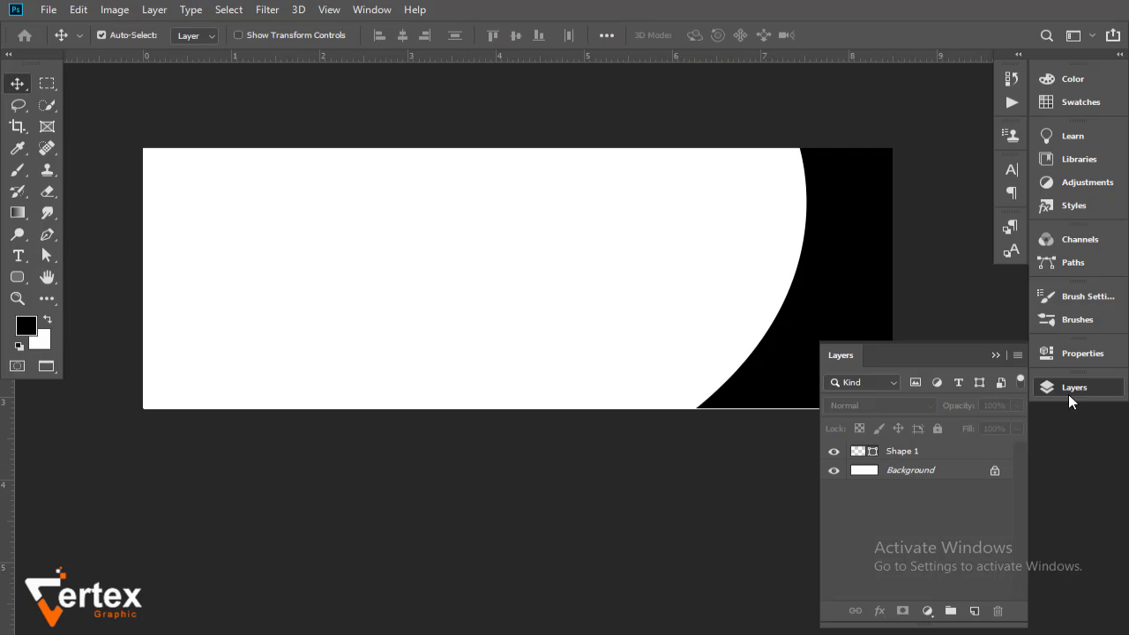
pyautogui.click(944, 455)
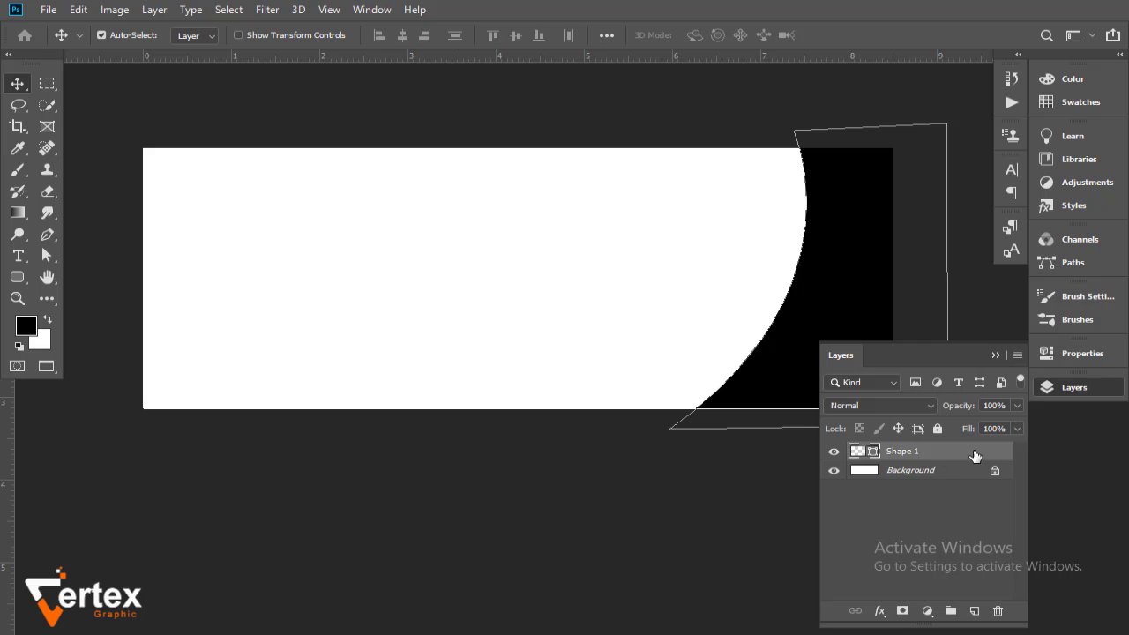
pyautogui.doubleClick(979, 455)
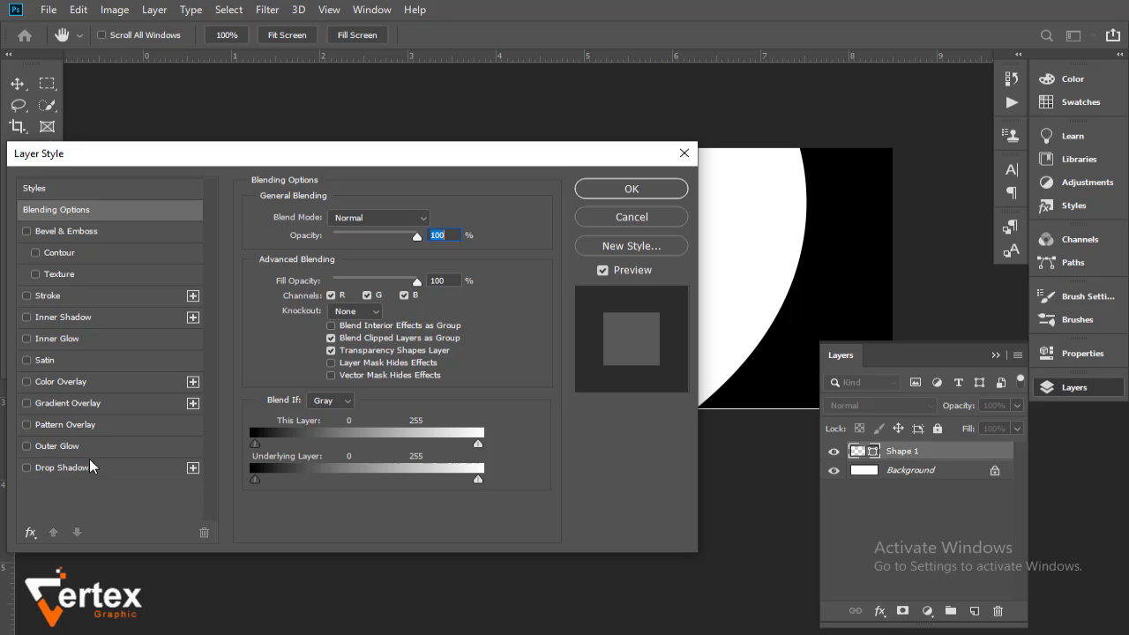
pyautogui.click(115, 403)
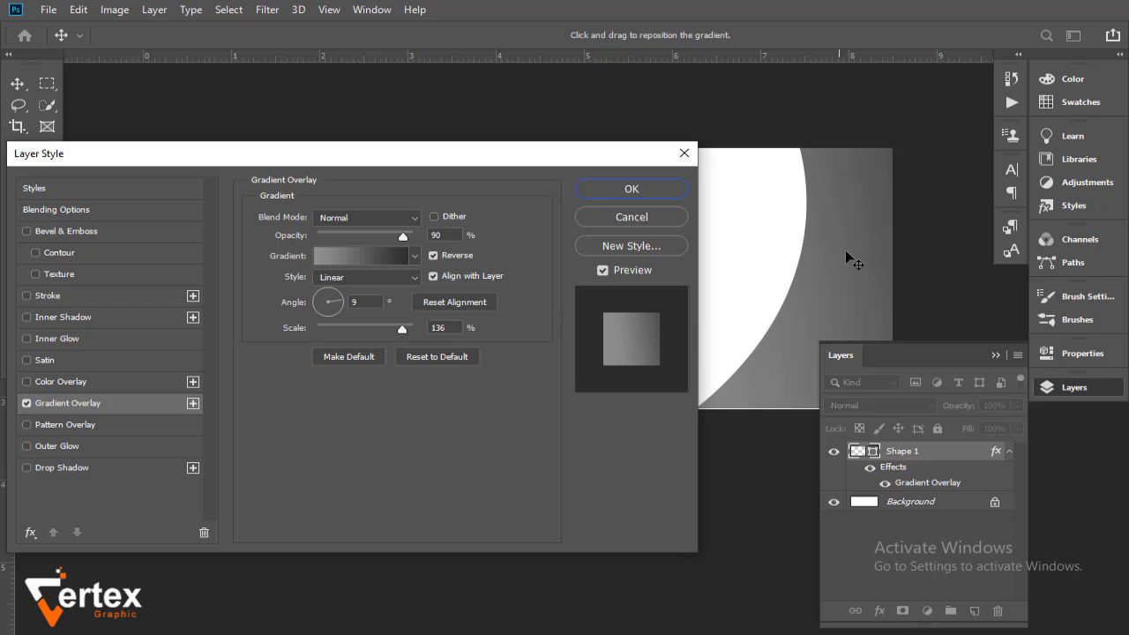
pyautogui.moveTo(839, 272); pyautogui.dragTo(836, 275)
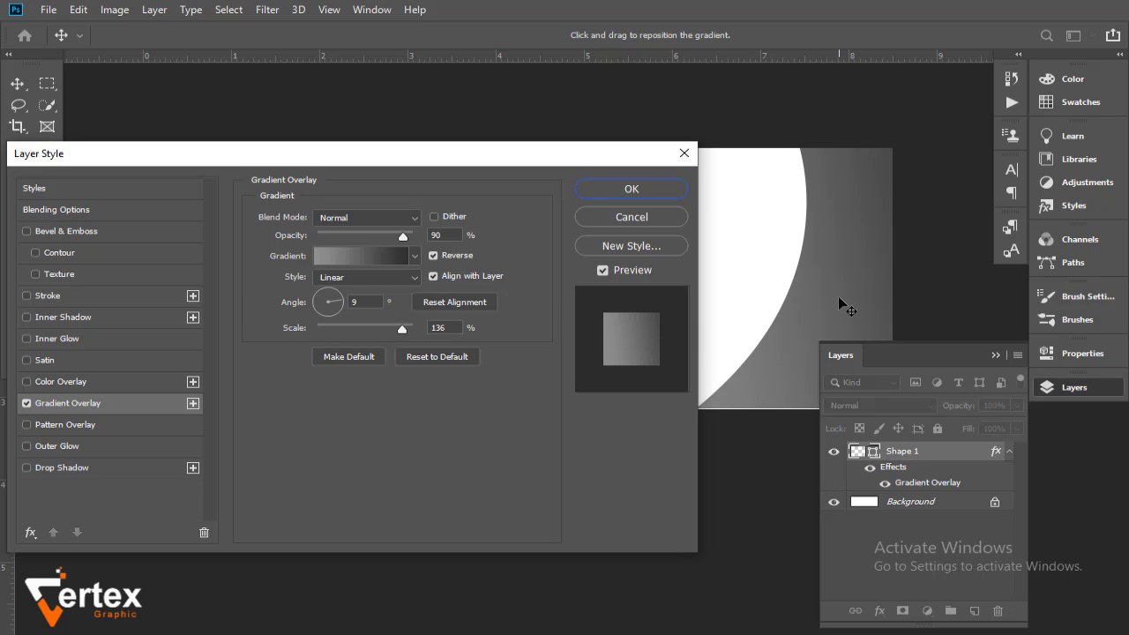
pyautogui.click(637, 187)
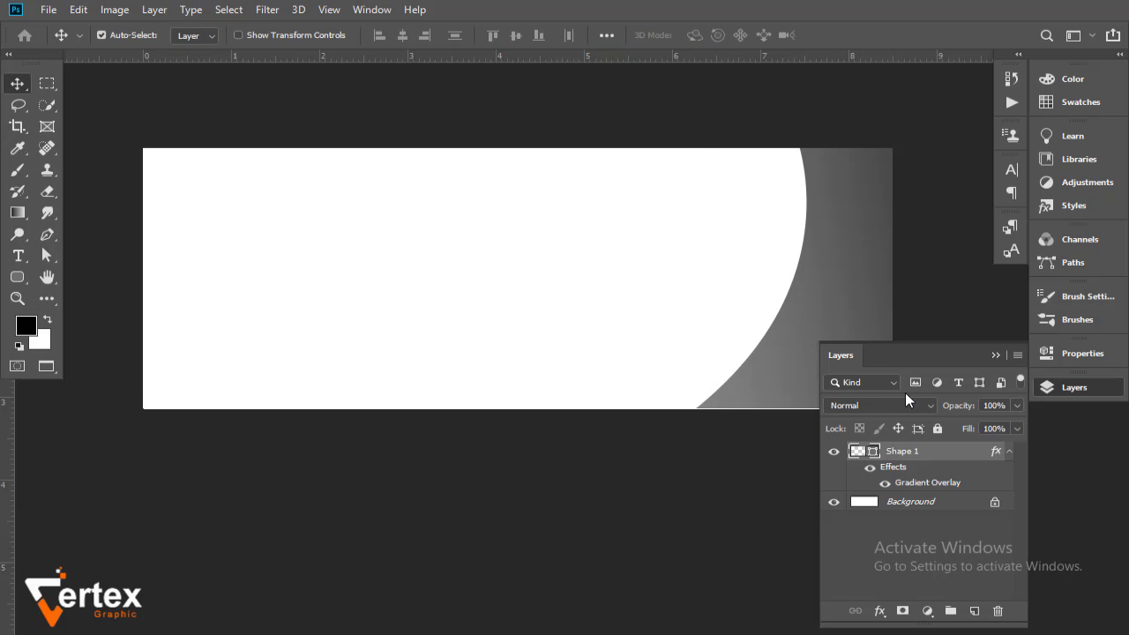
pyautogui.click(1008, 451)
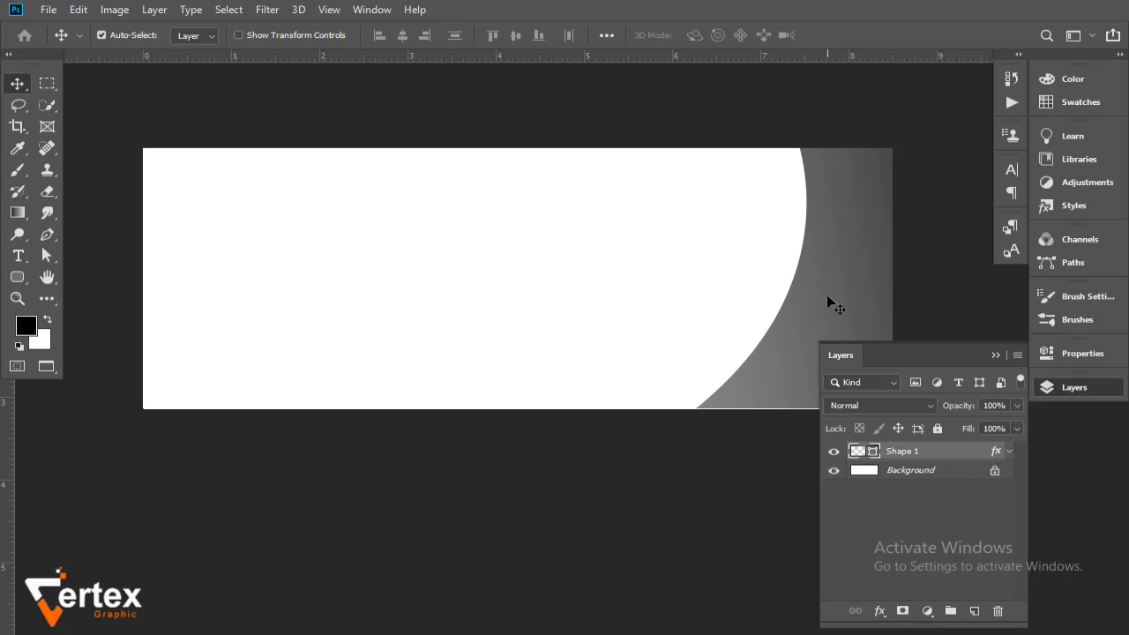
# Duplicate the Shape 1 layer and select the copy.
pyautogui.moveTo(962, 455); pyautogui.dragTo(975, 609)
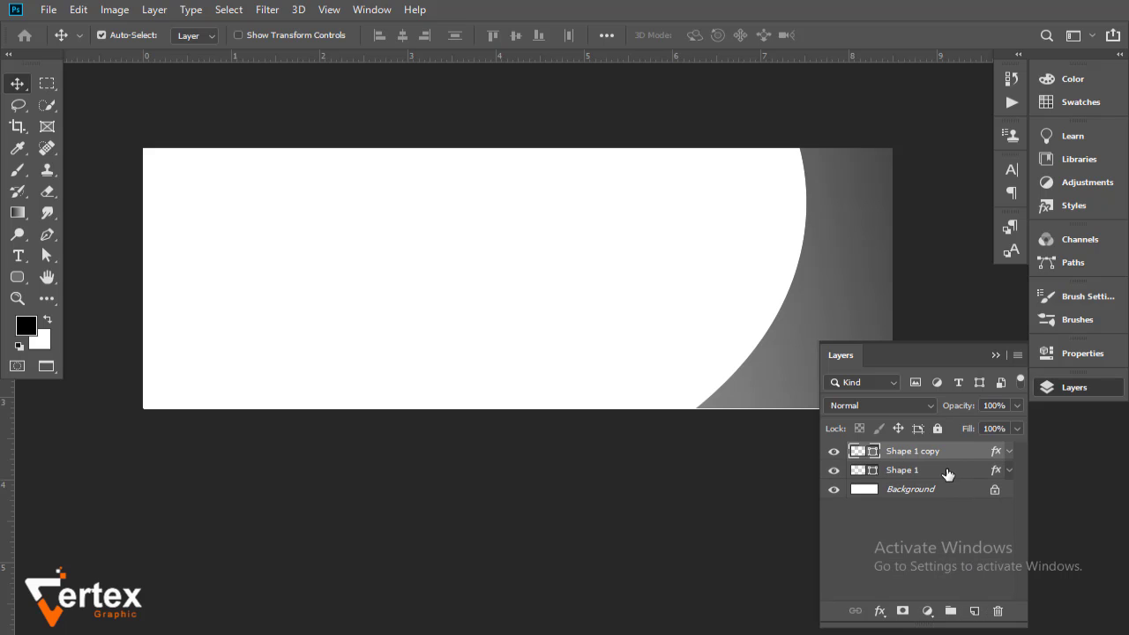
pyautogui.click(947, 473)
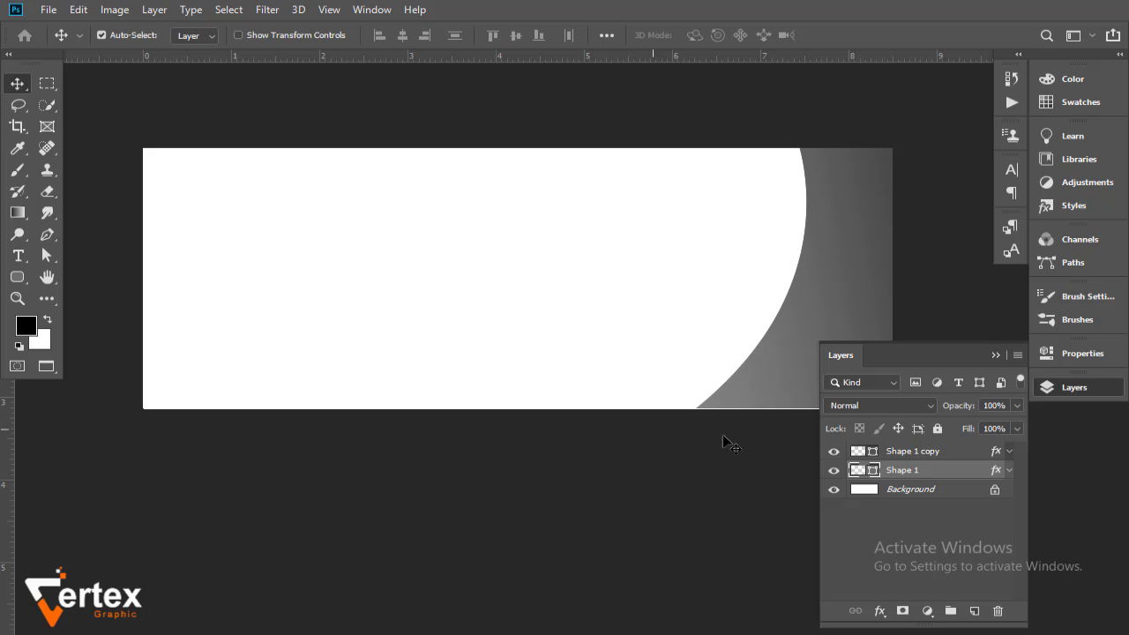
pyautogui.click(890, 453)
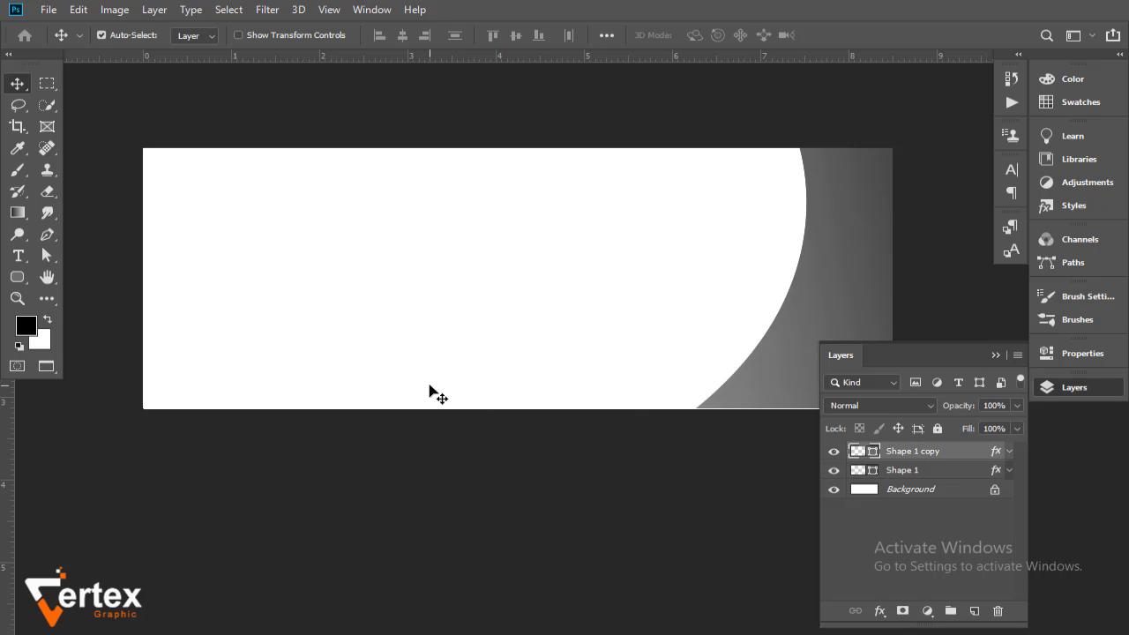
# Flip the copied shape vertically and place its layer beneath Shape 1.
pyautogui.hotkey('ctrl', 't')
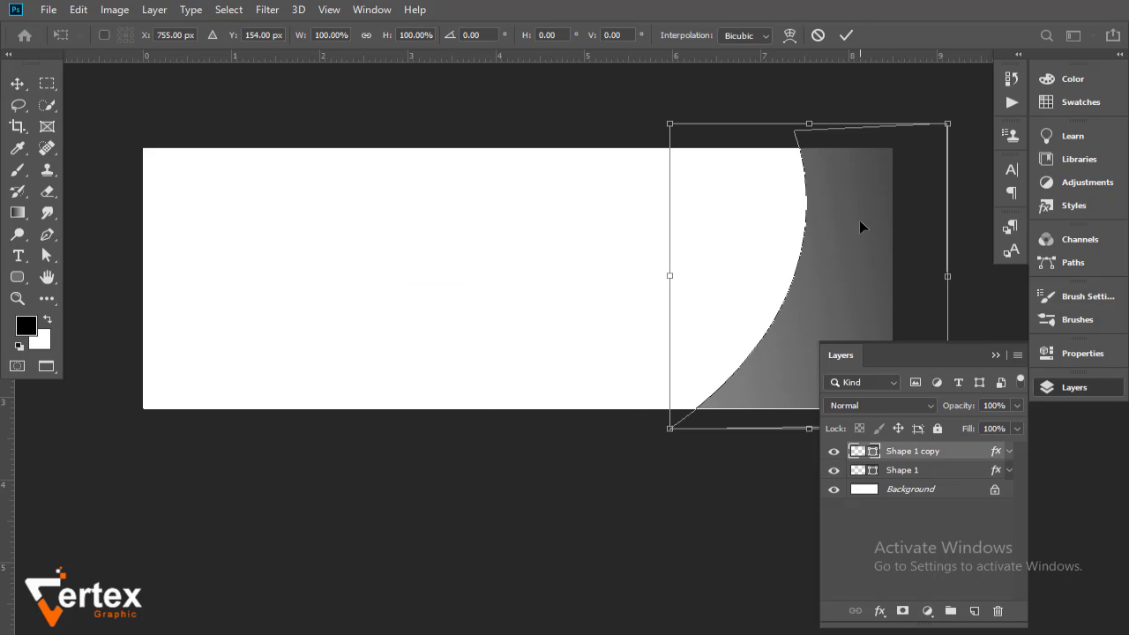
pyautogui.rightClick(846, 215)
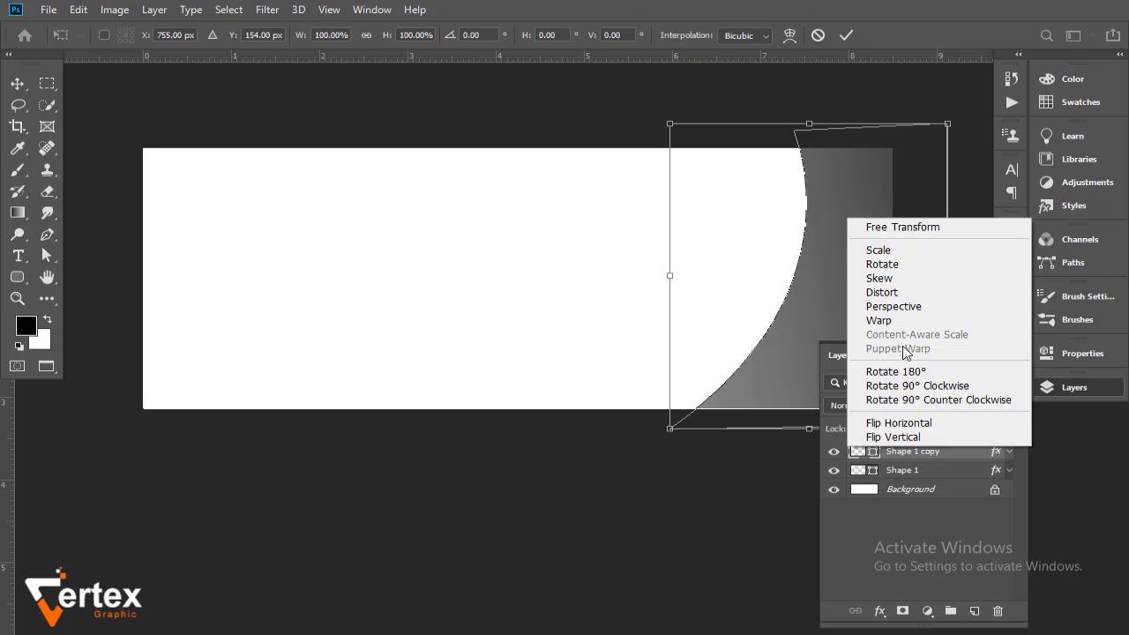
pyautogui.click(896, 437)
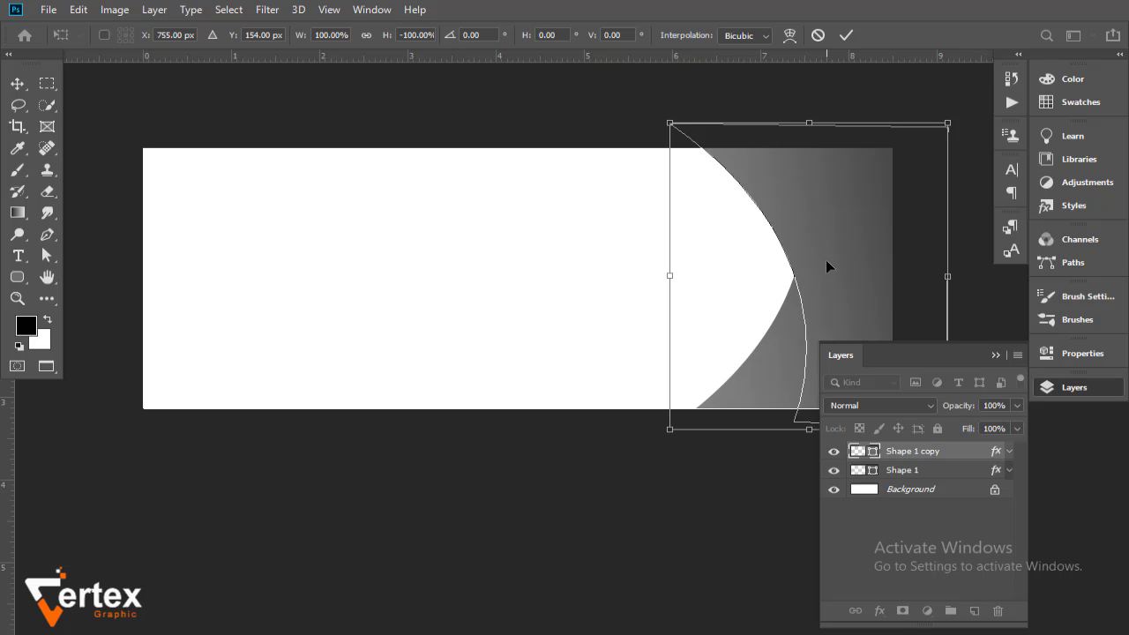
pyautogui.press('Return')
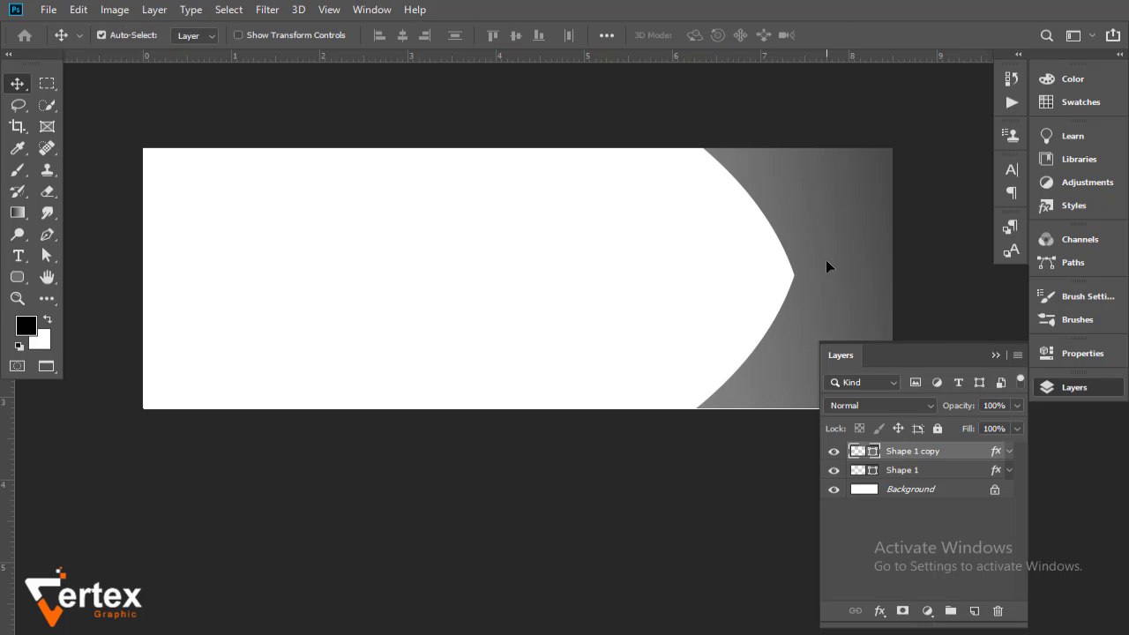
pyautogui.moveTo(947, 453)
pyautogui.mouseDown()
pyautogui.moveTo(949, 476)
pyautogui.moveTo(932, 469)
pyautogui.mouseUp()
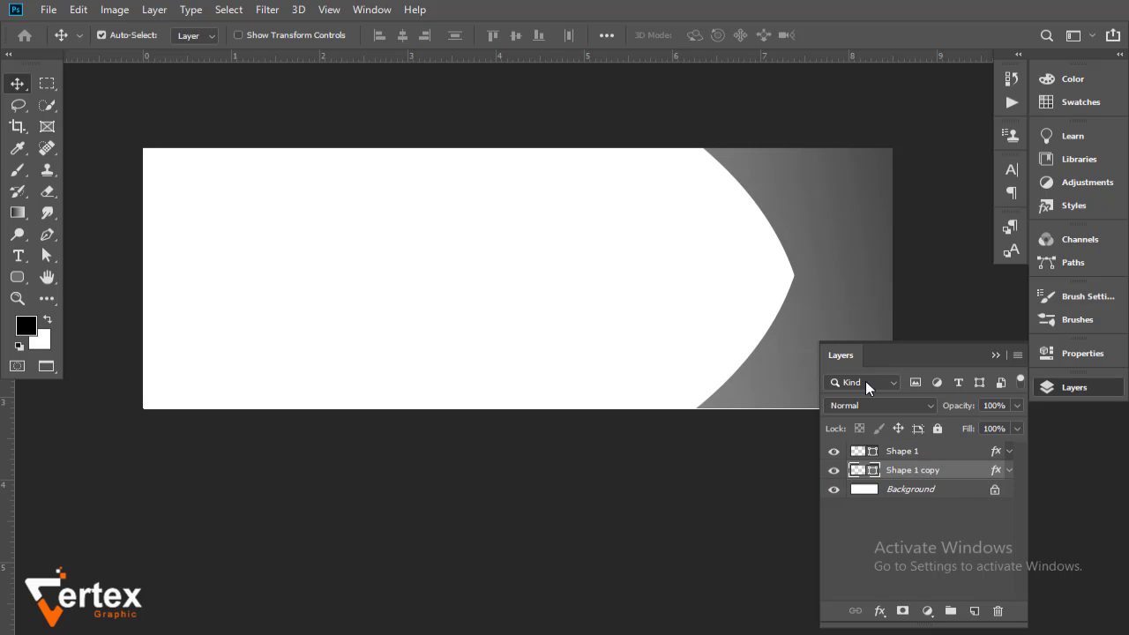
# Change the flipped copy's Gradient Overlay to the bright-red-to-dark-red preset and turn off Reverse.
pyautogui.doubleClick(975, 478)
pyautogui.click(155, 405)
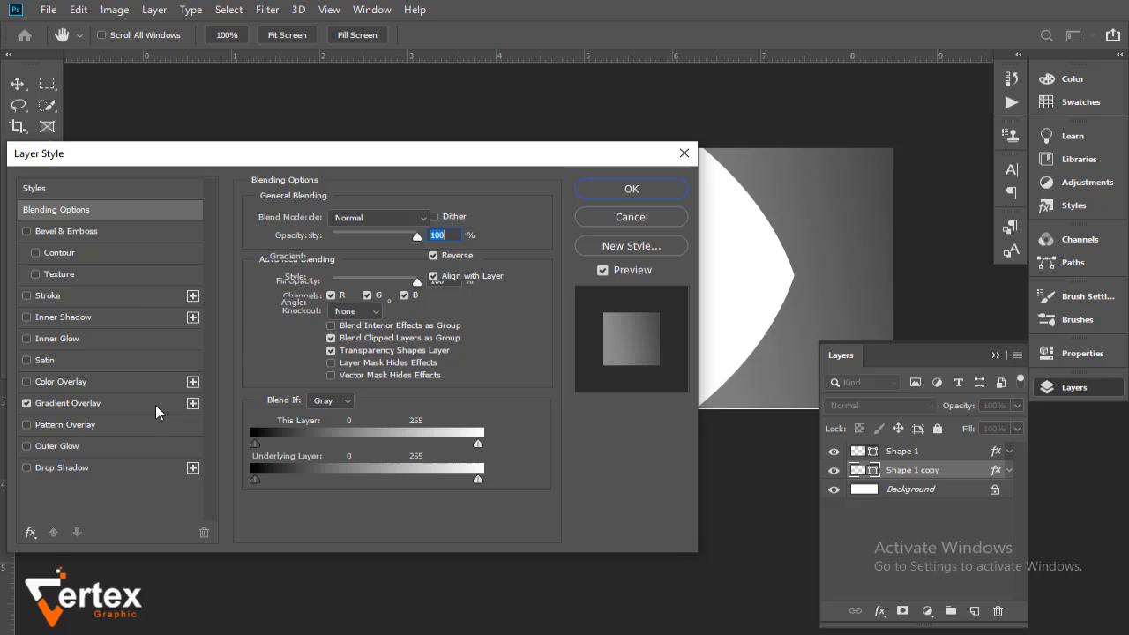
pyautogui.click(414, 255)
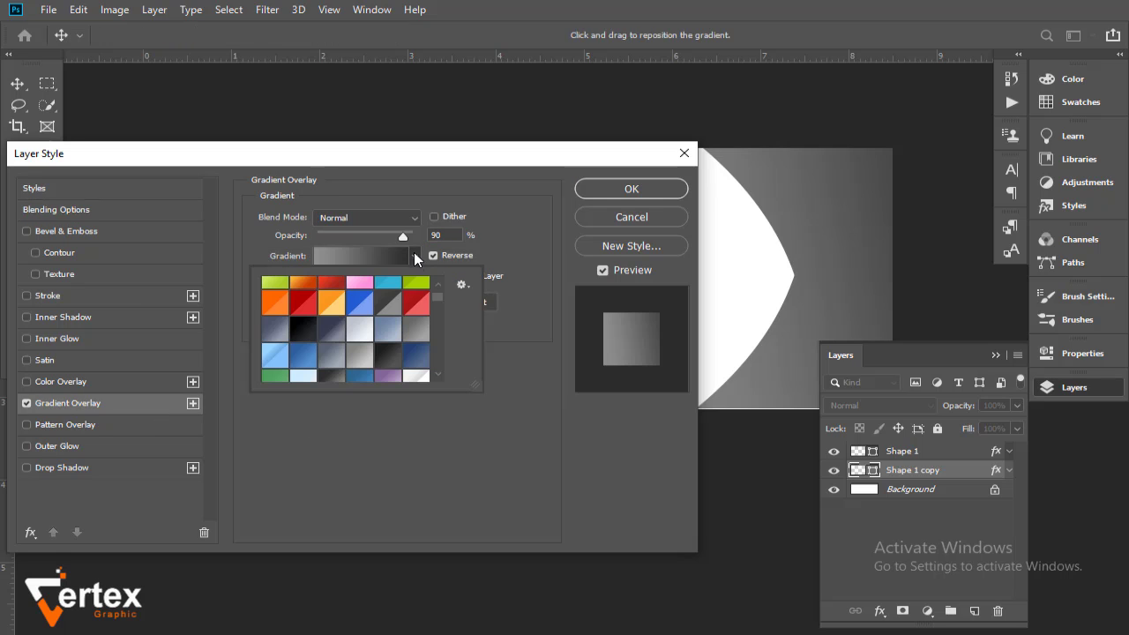
pyautogui.scroll(2, 343, 343)
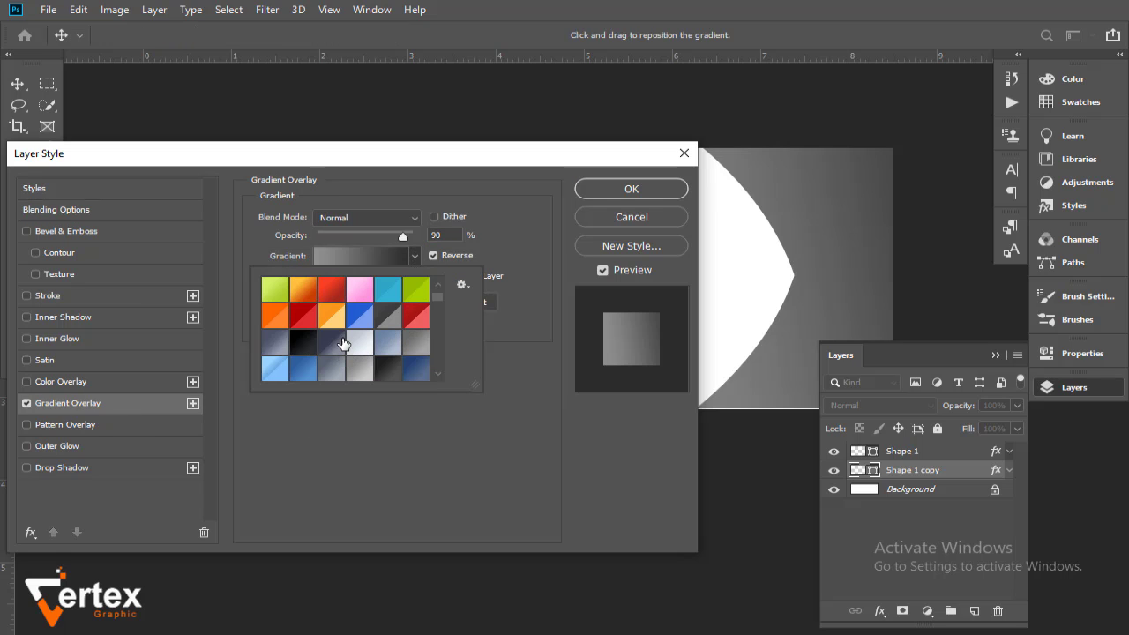
pyautogui.click(334, 313)
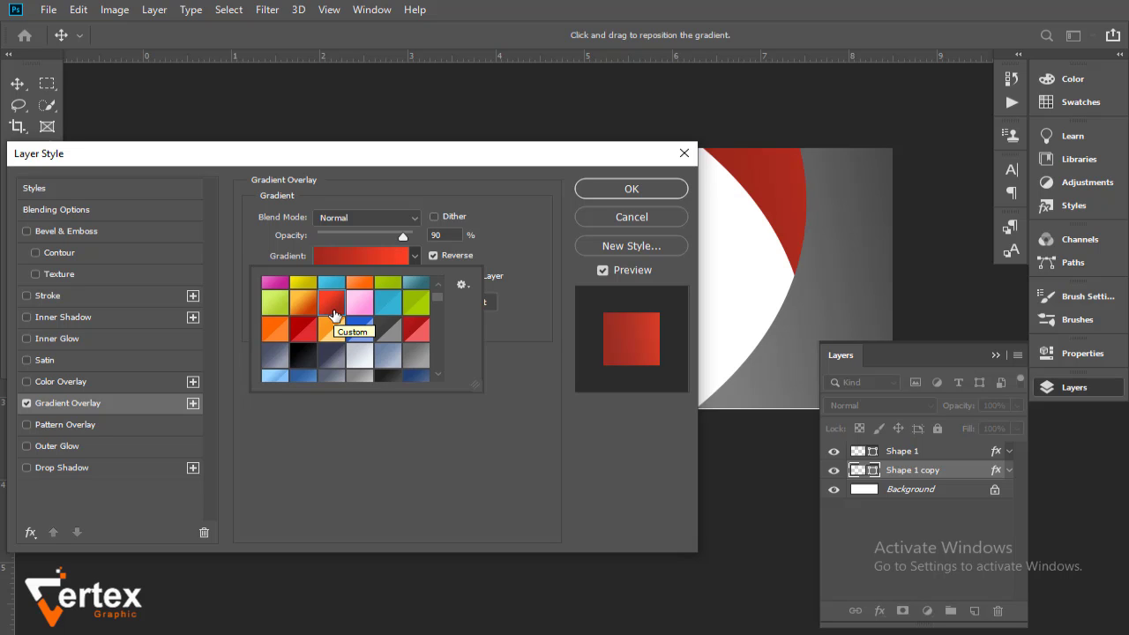
pyautogui.scroll(4, 333, 313)
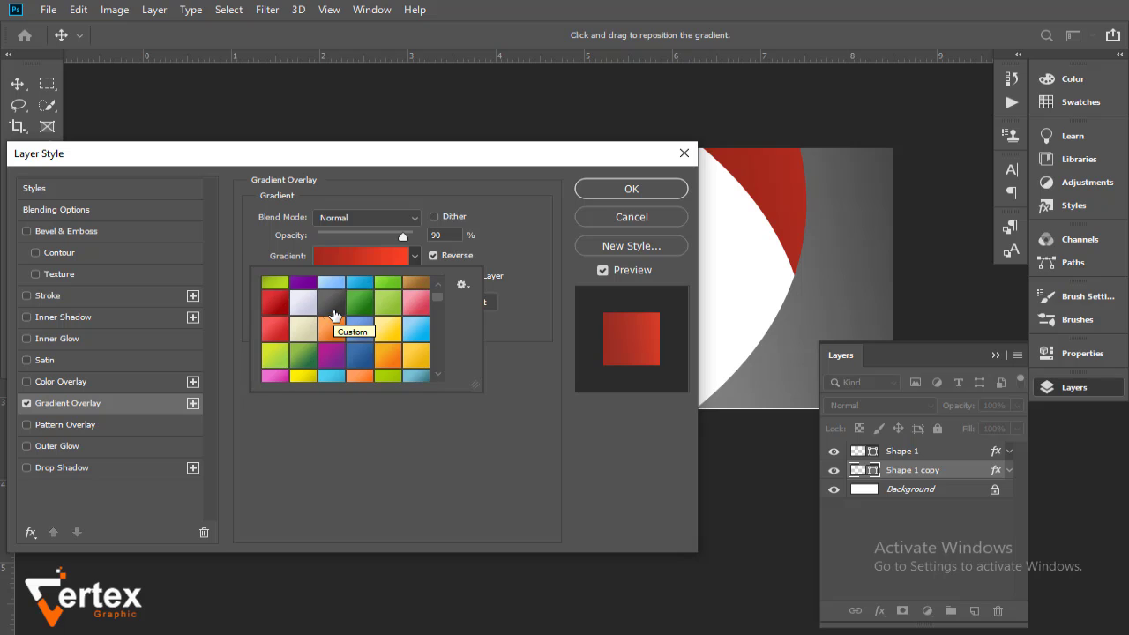
pyautogui.click(275, 303)
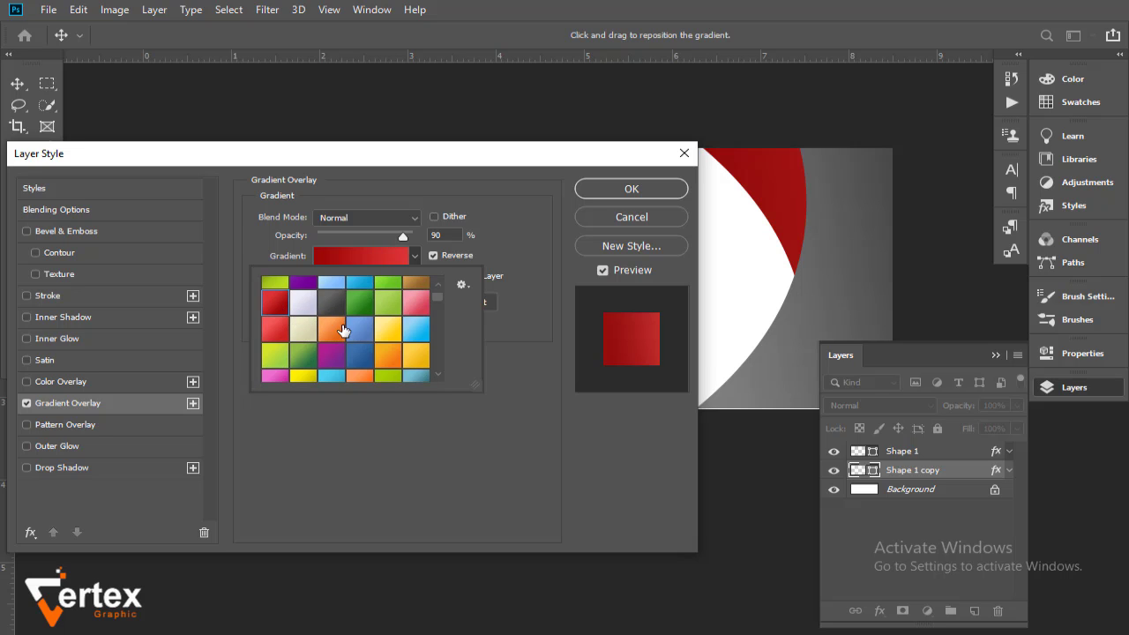
pyautogui.scroll(-2, 344, 331)
pyautogui.click(337, 354)
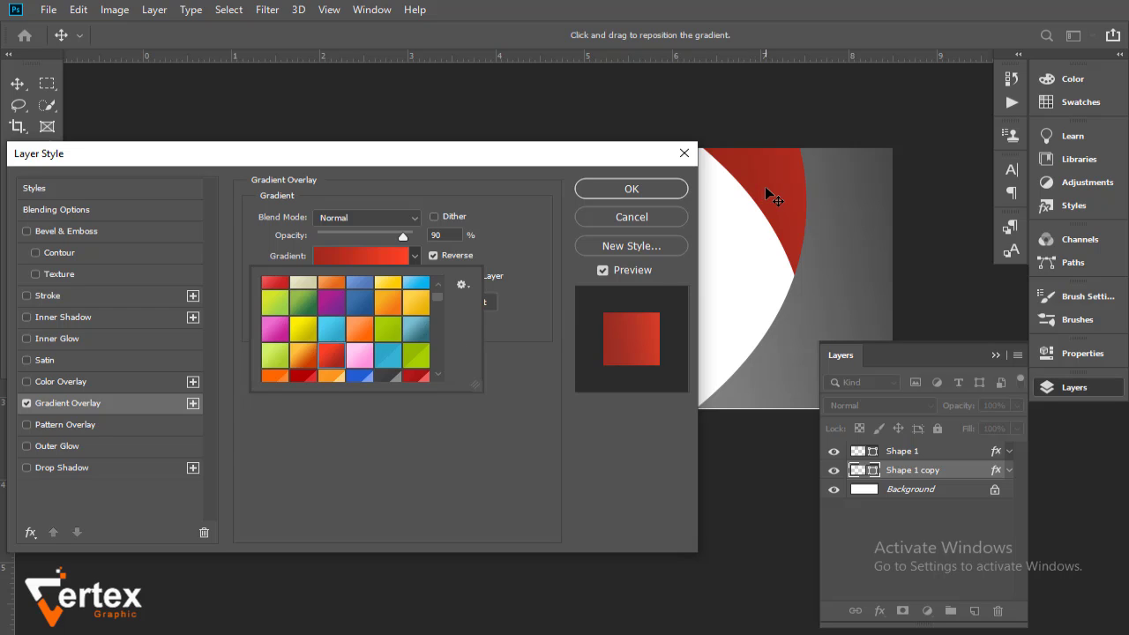
pyautogui.click(784, 221)
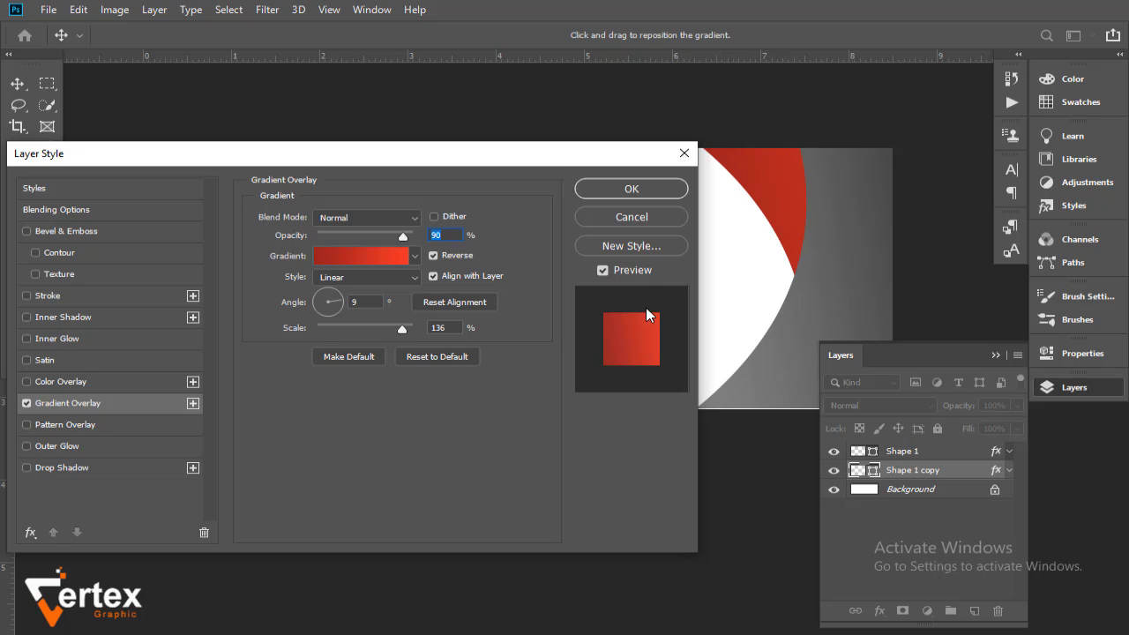
pyautogui.click(433, 256)
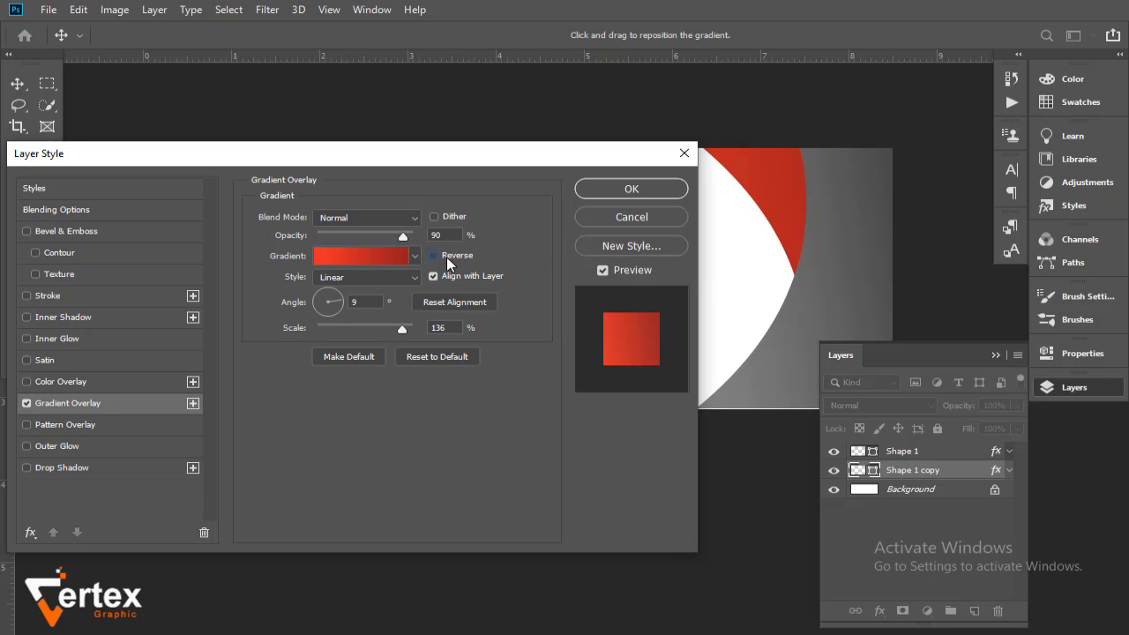
pyautogui.click(628, 190)
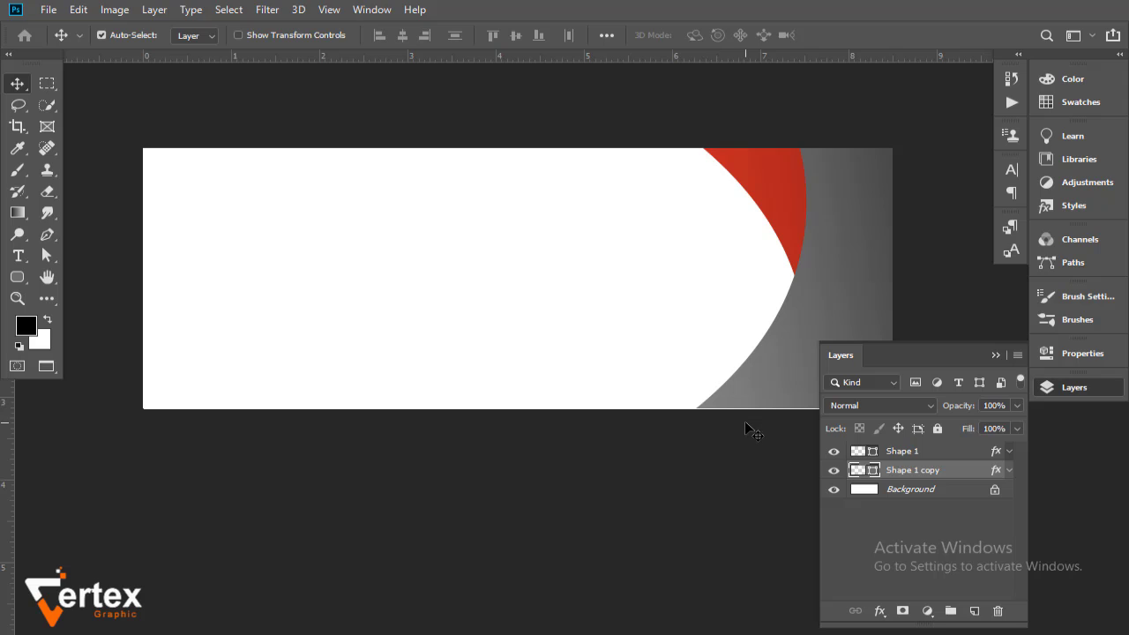
# Nudge the red shape down by 11 px.
pyautogui.press('Left')
pyautogui.press('Left')
pyautogui.press('Left')
pyautogui.press('Left')
pyautogui.press('Left')
pyautogui.press('Left')
pyautogui.press('Left')
pyautogui.press('Left')
pyautogui.press('Left')
pyautogui.press('Left')
pyautogui.press('Left')
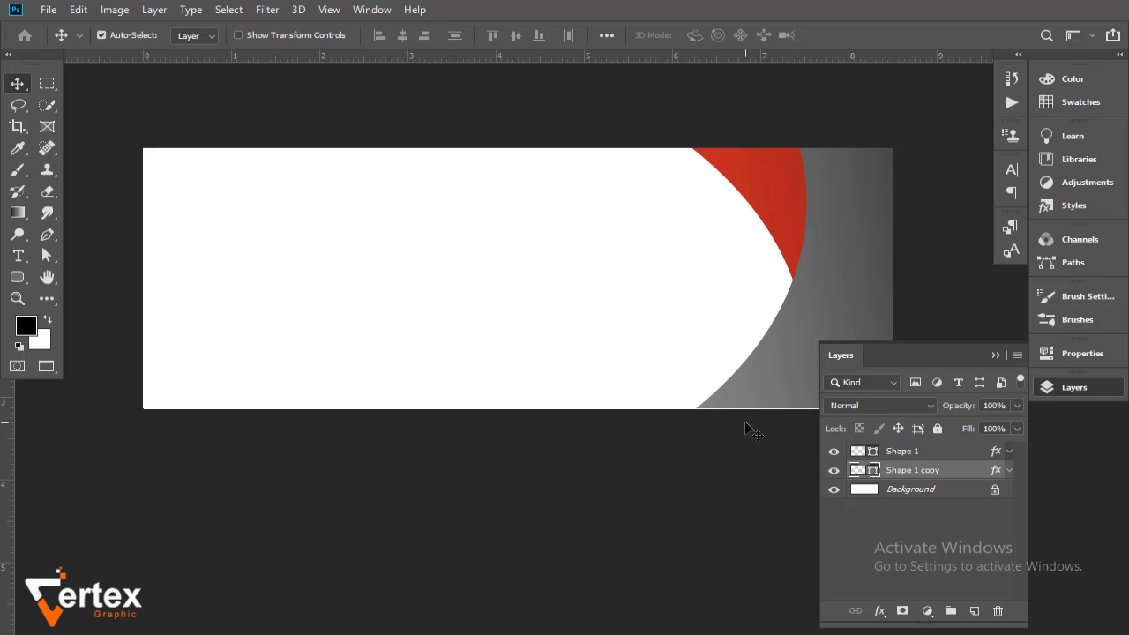
# Narrow the red shape to 88.29% width and reposition it at X 736.50 px, Y 158 px.
pyautogui.hotkey('ctrl', 't')
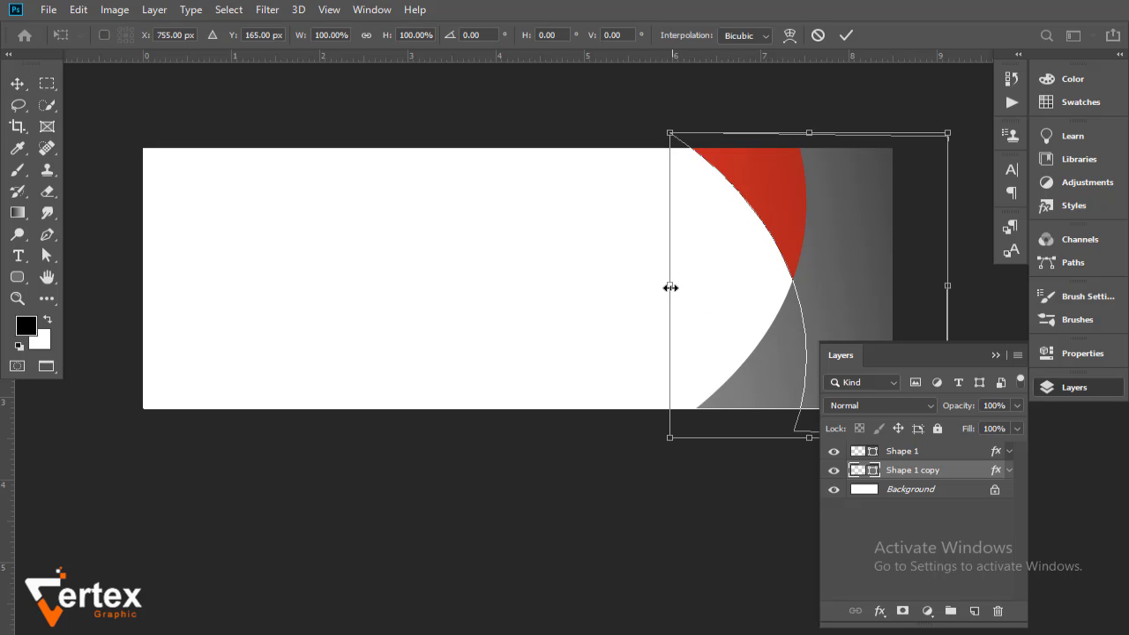
pyautogui.moveTo(670, 288); pyautogui.dragTo(703, 293)
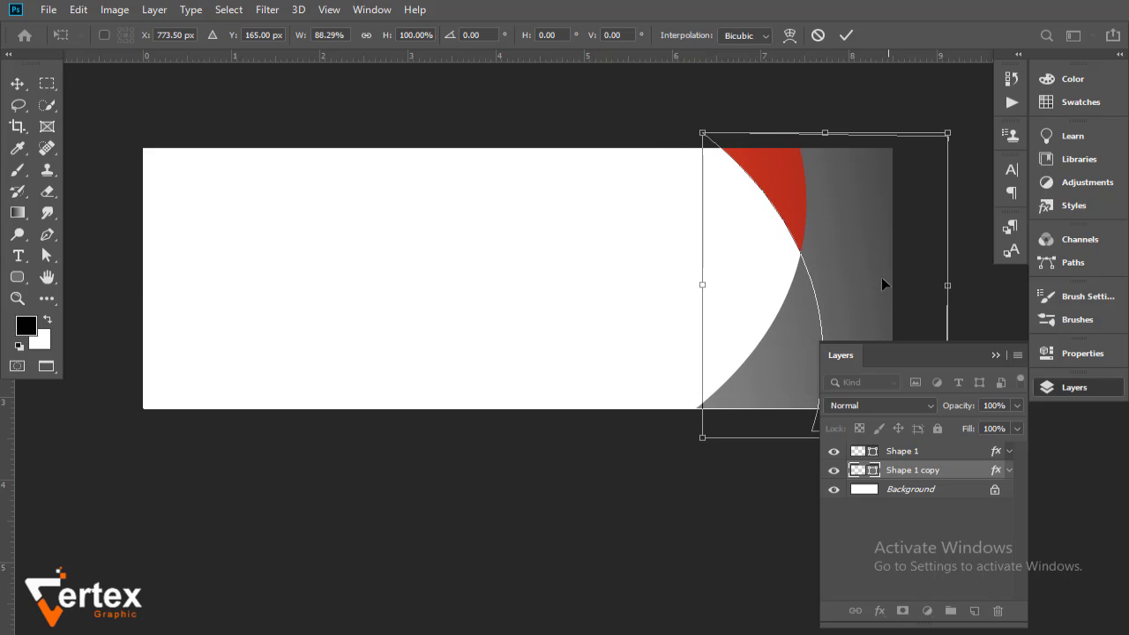
pyautogui.moveTo(882, 283); pyautogui.dragTo(860, 280)
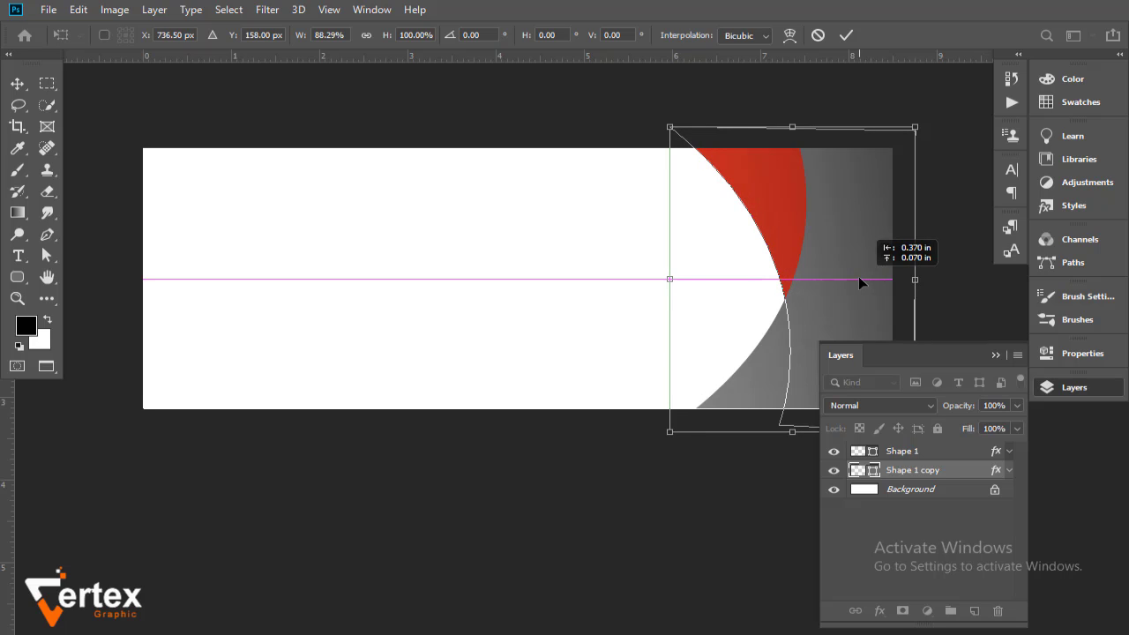
pyautogui.moveTo(860, 281); pyautogui.dragTo(861, 282)
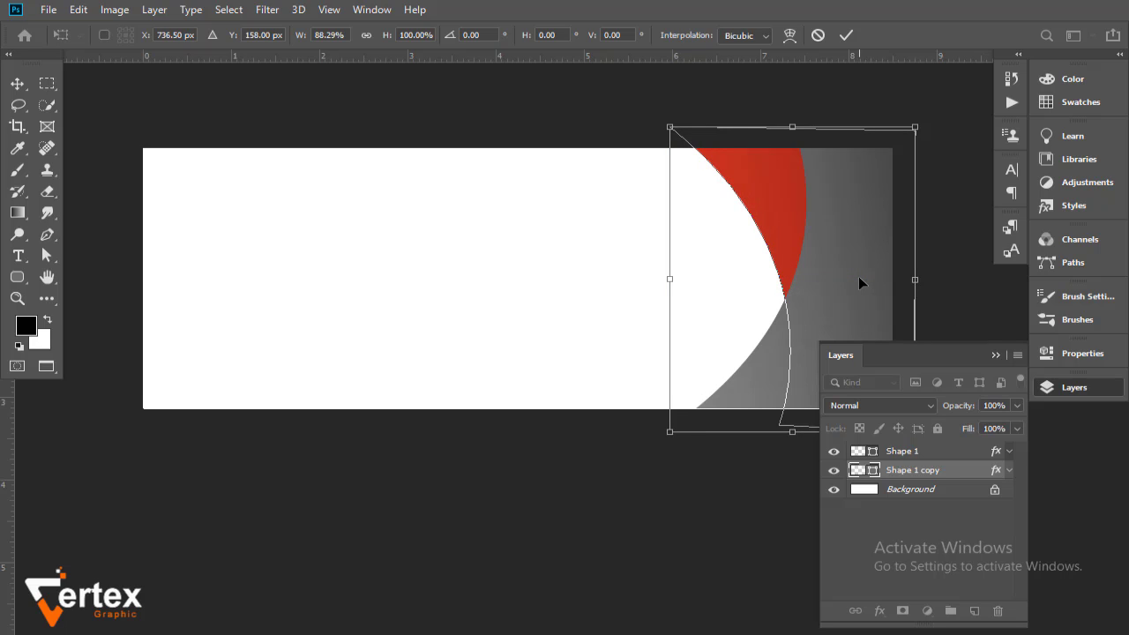
pyautogui.press('Return')
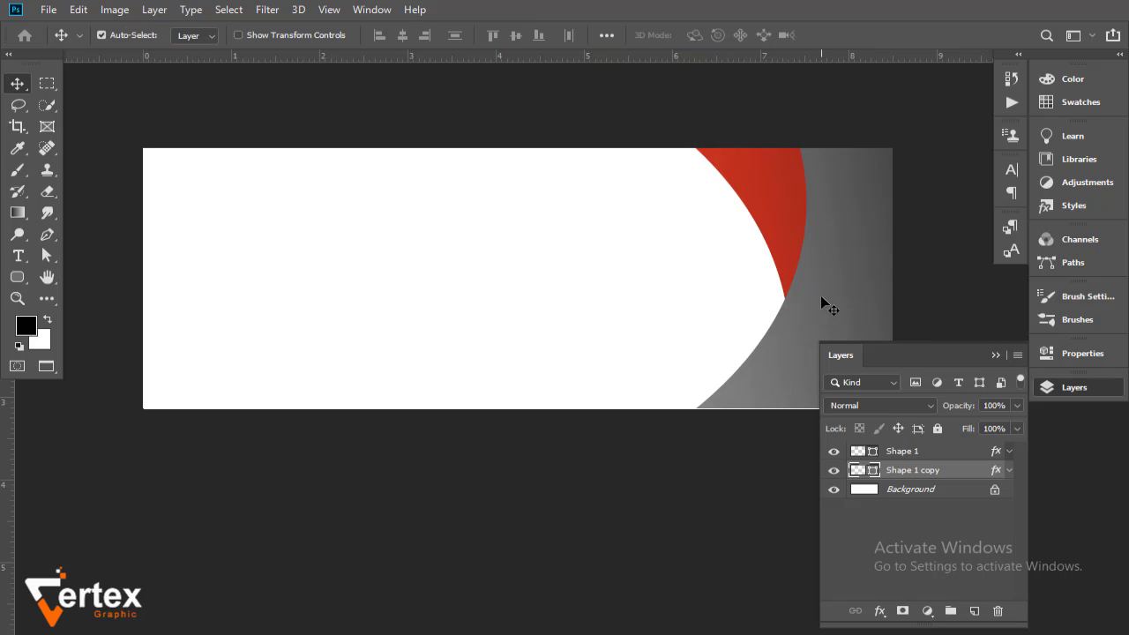
# Duplicate the grey Shape 1 layer and flip the copy vertically.
pyautogui.click(821, 298)
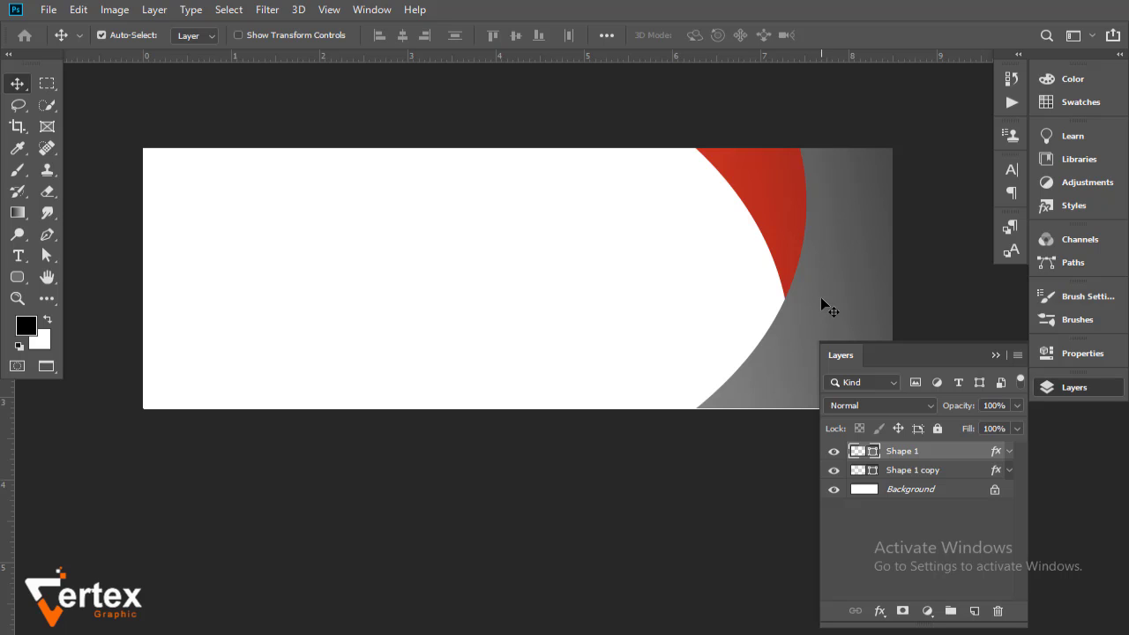
pyautogui.moveTo(946, 453); pyautogui.dragTo(976, 611)
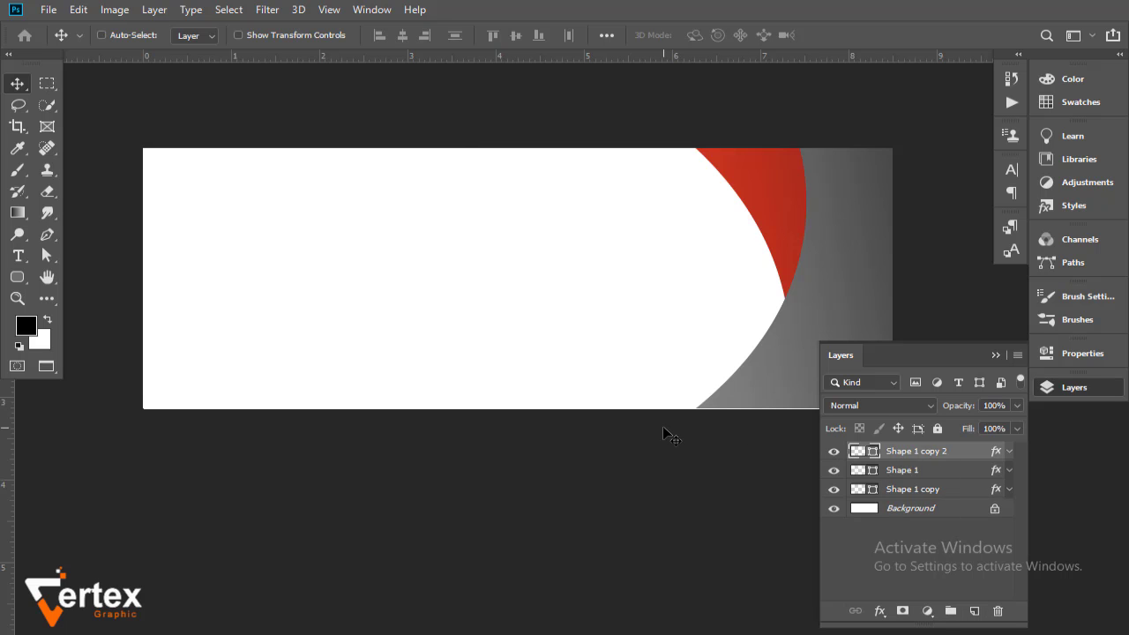
pyautogui.hotkey('ctrl', 't')
pyautogui.rightClick(811, 223)
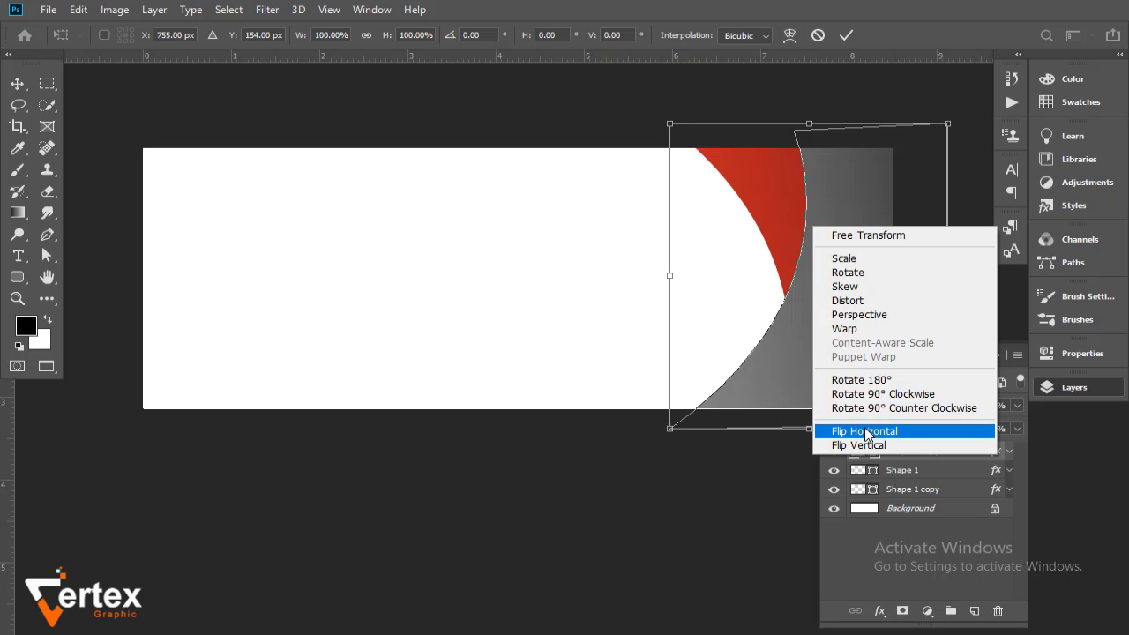
pyautogui.click(870, 445)
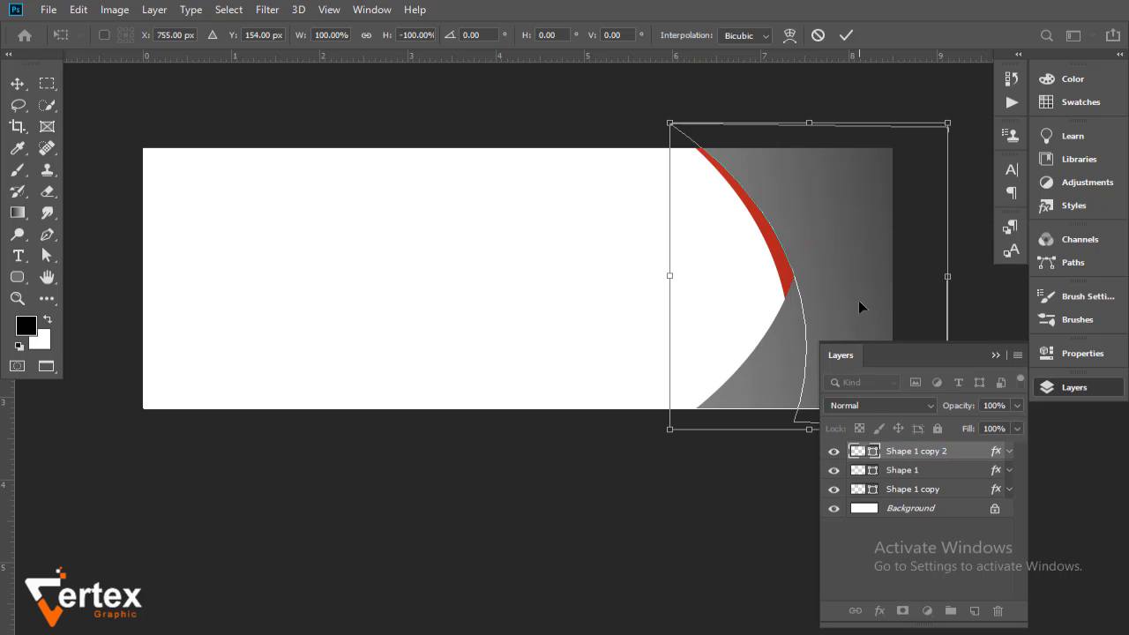
# Move the flipped grey copy to X 660 px, Y 130 px, tilt it counterclockwise about 17°, and place its layer directly above Background.
pyautogui.moveTo(846, 259); pyautogui.dragTo(762, 240)
pyautogui.moveTo(903, 85); pyautogui.dragTo(834, 94)
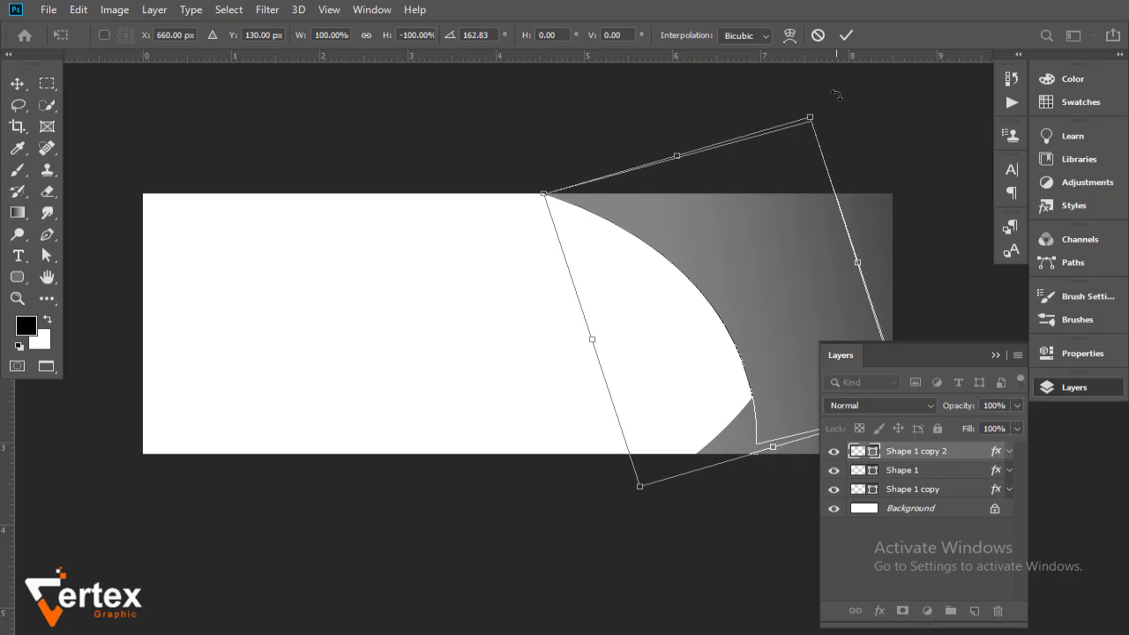
pyautogui.press('Return')
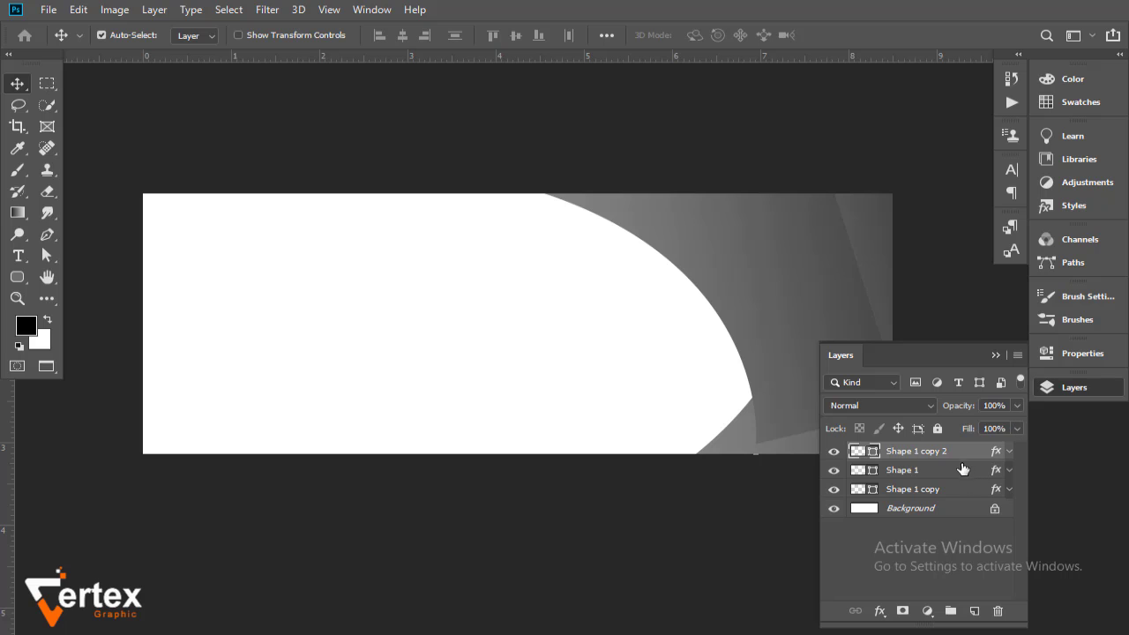
pyautogui.moveTo(960, 452); pyautogui.dragTo(958, 494)
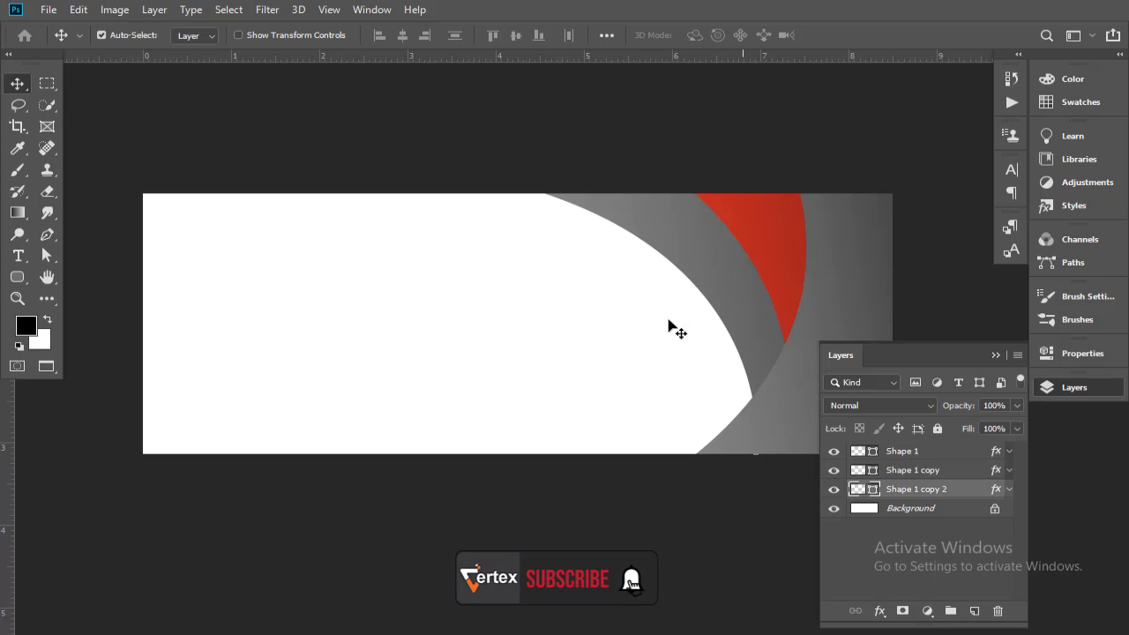
# Rotate Shape 1 copy 2 by -16.44°, scale it to 106.68% width and 125.95% height, and position it at about X 653 px, Y 59 px.
pyautogui.hotkey('ctrl', 't')
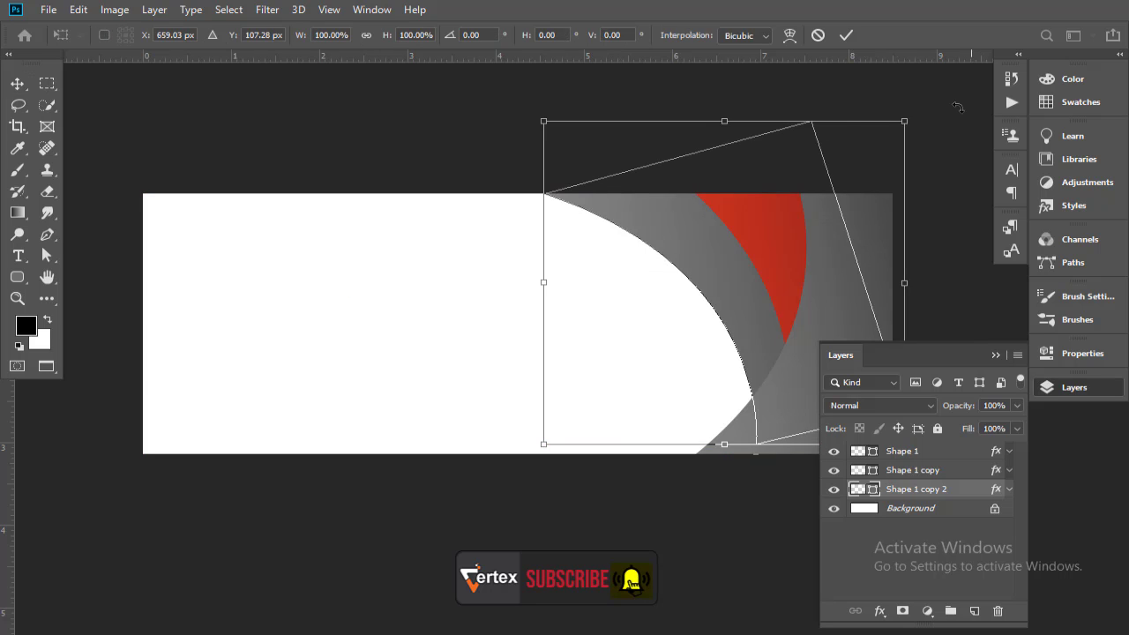
pyautogui.moveTo(957, 106); pyautogui.dragTo(882, 82)
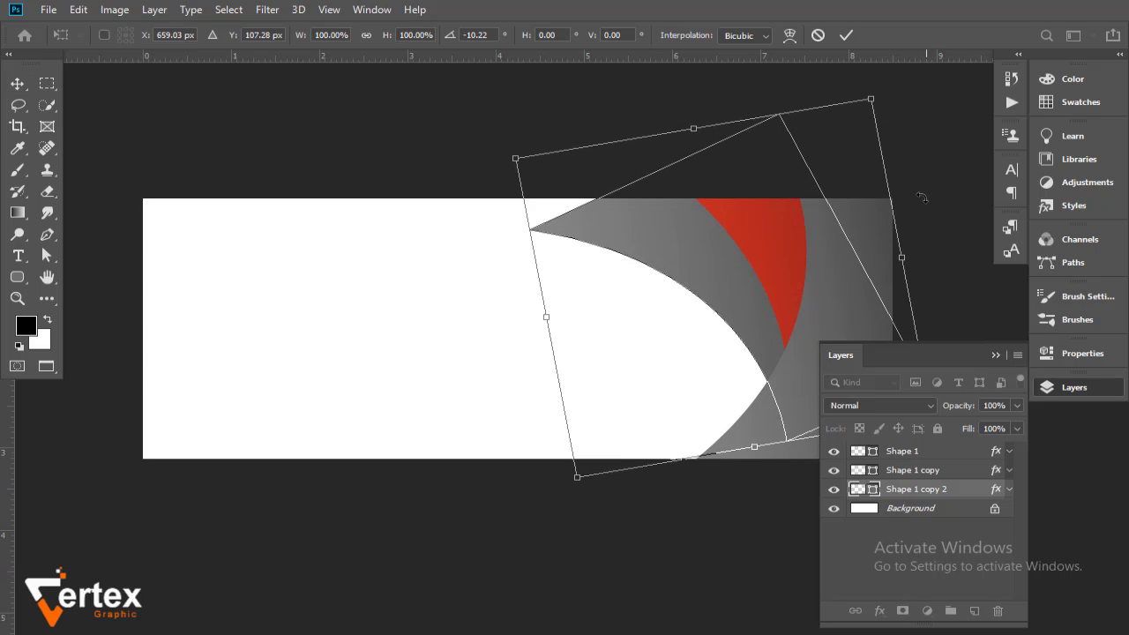
pyautogui.moveTo(674, 129); pyautogui.dragTo(621, 91)
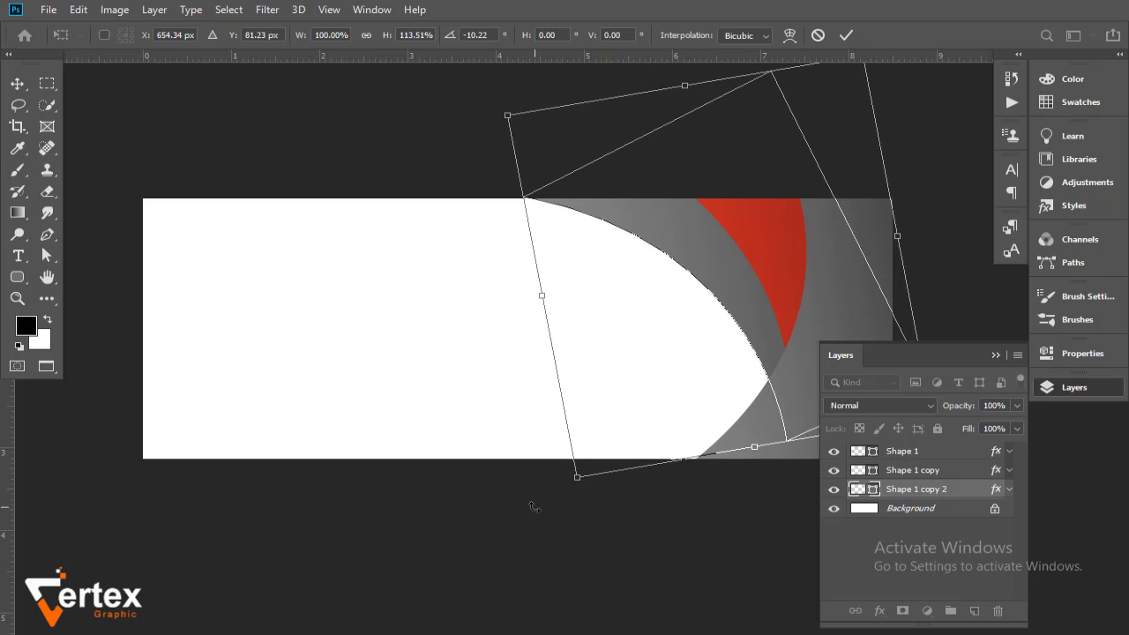
pyautogui.moveTo(533, 505); pyautogui.dragTo(565, 523)
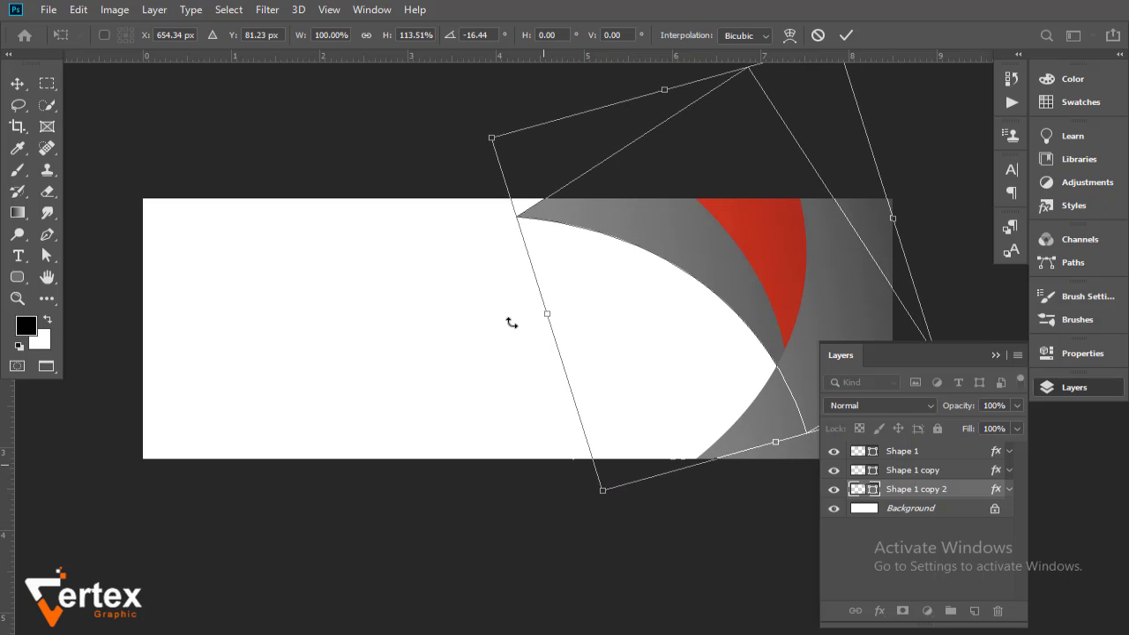
pyautogui.moveTo(492, 137); pyautogui.dragTo(458, 107)
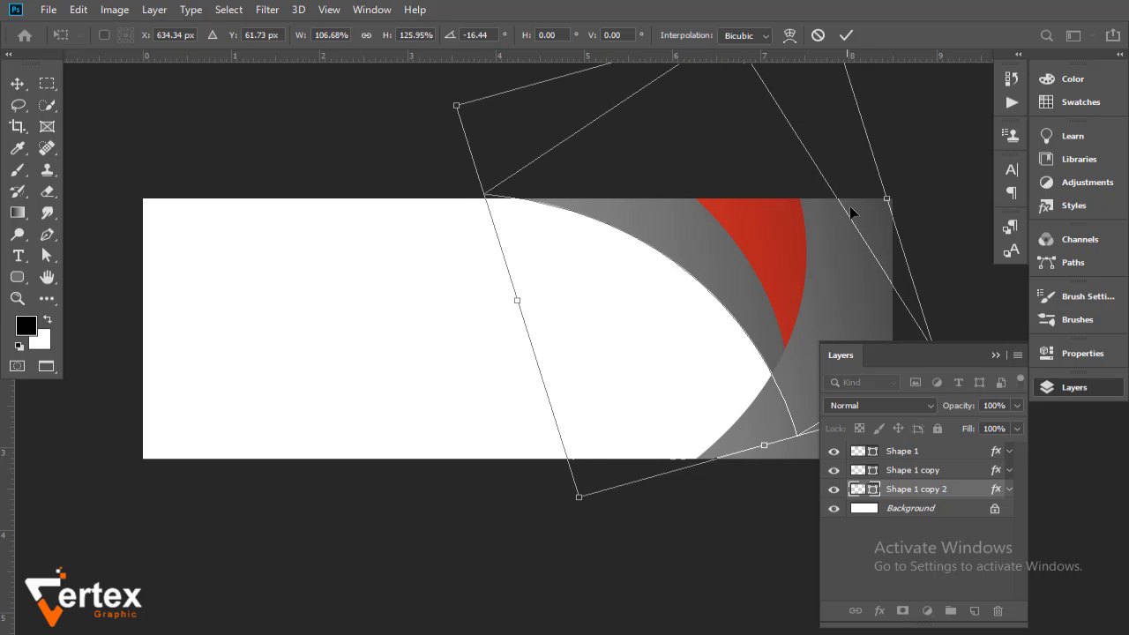
pyautogui.moveTo(698, 182); pyautogui.dragTo(713, 172)
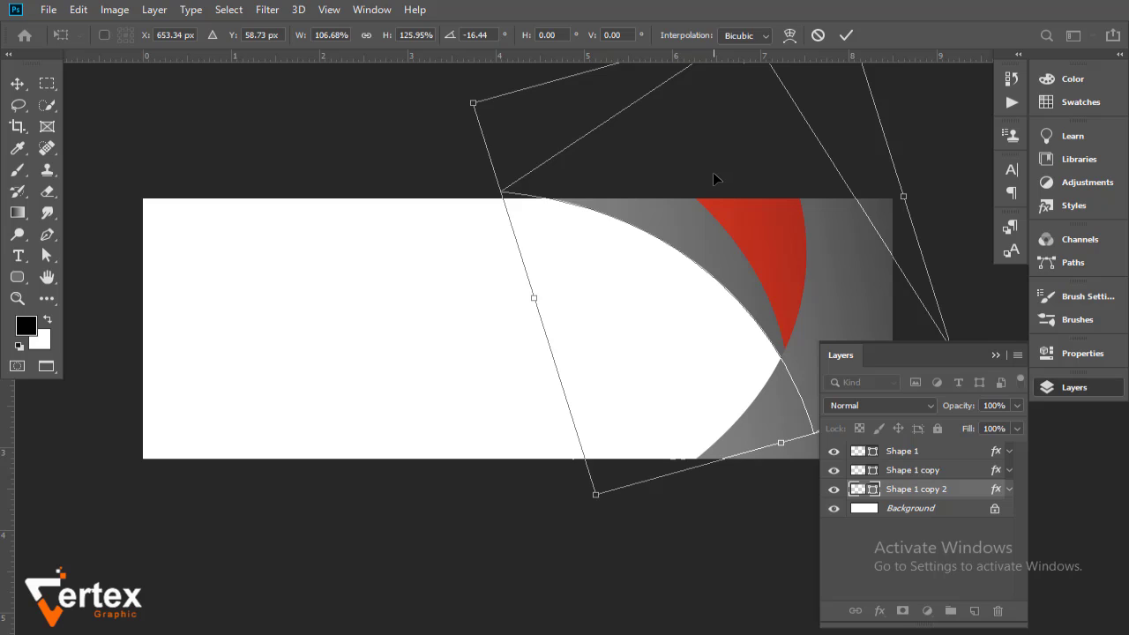
pyautogui.press('Return')
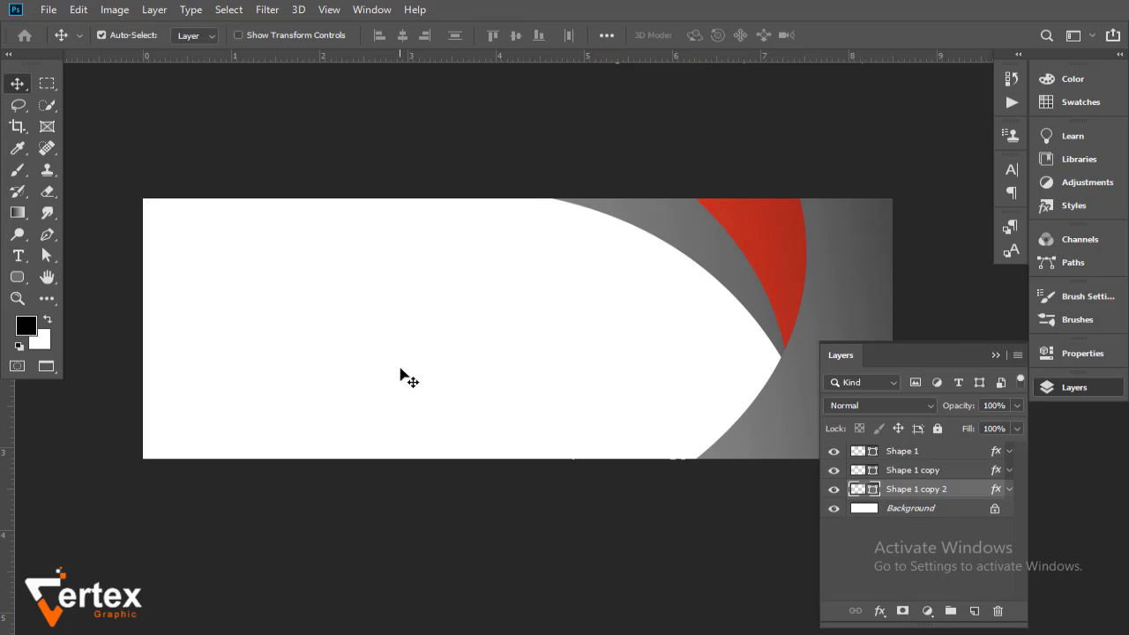
# Duplicate the Shape 1 layer again and flip this new copy vertically.
pyautogui.click(784, 272)
pyautogui.click(797, 394)
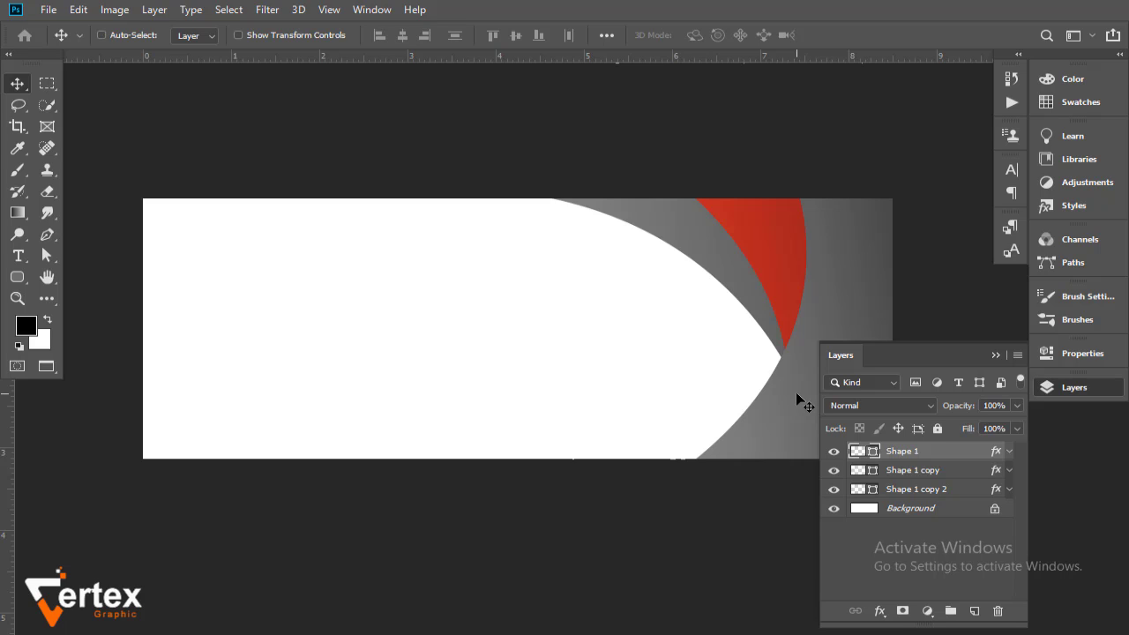
pyautogui.moveTo(941, 459); pyautogui.dragTo(974, 613)
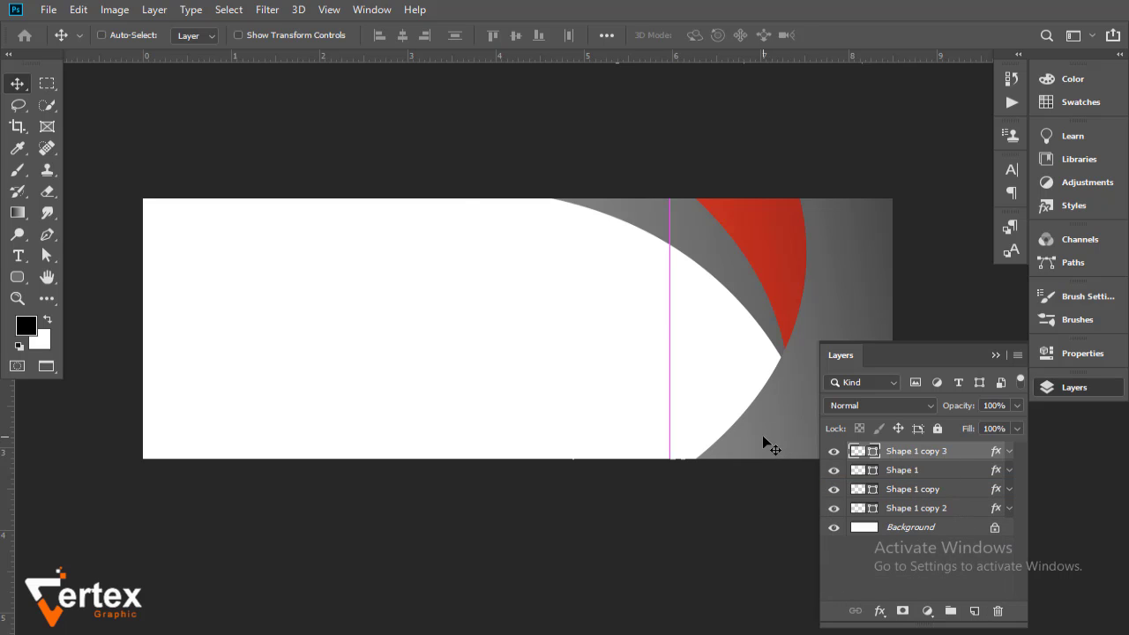
pyautogui.hotkey('ctrl', 't')
pyautogui.rightClick(835, 313)
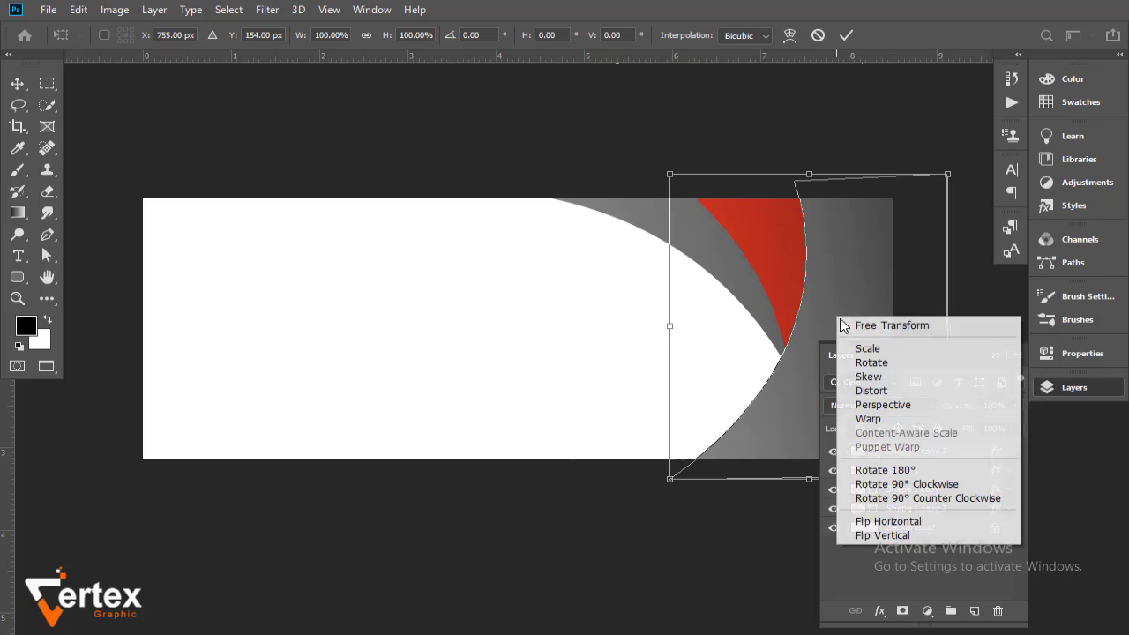
pyautogui.click(889, 536)
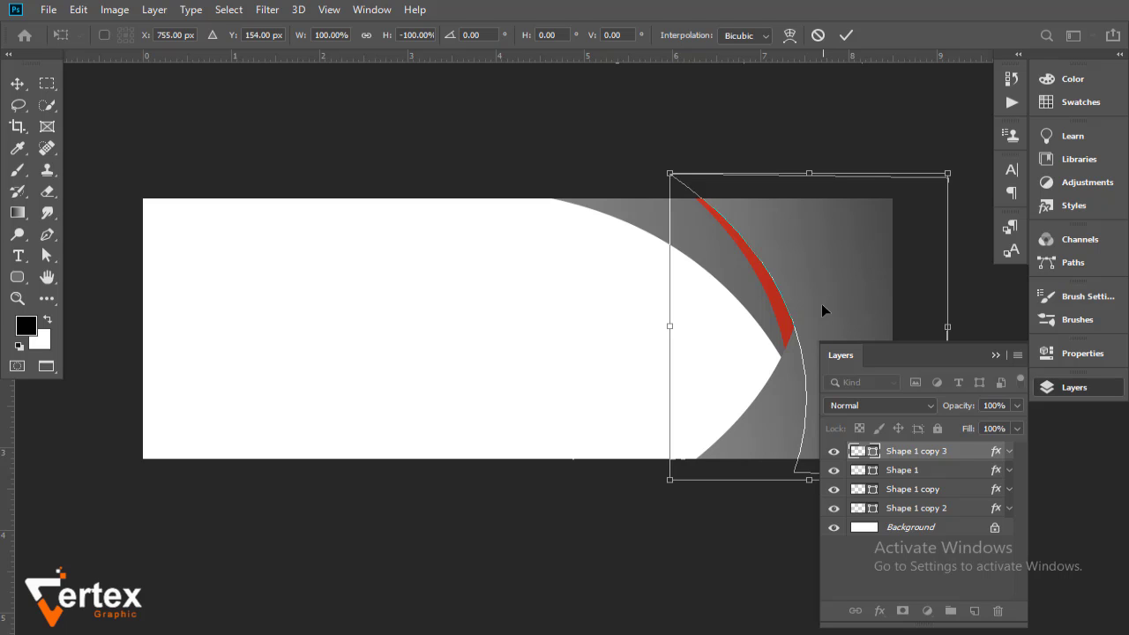
# Move Shape 1 copy 3 to about X 628 px, Y 158 px, tilt it clockwise about 12°, and place its layer directly above Background.
pyautogui.moveTo(826, 306); pyautogui.dragTo(696, 298)
pyautogui.moveTo(826, 139); pyautogui.dragTo(866, 169)
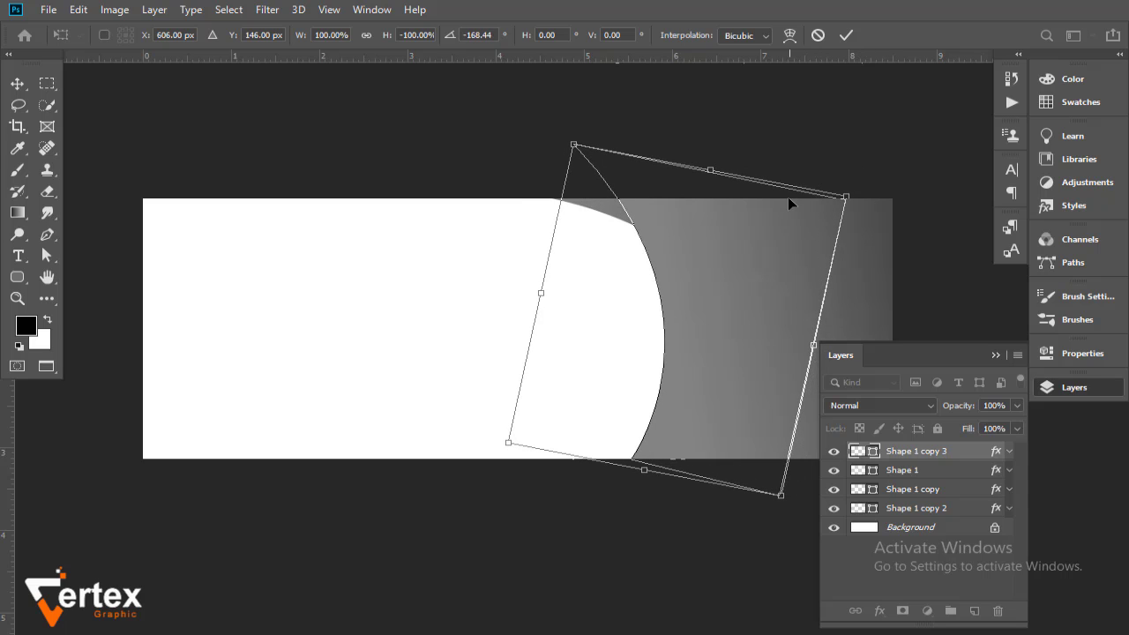
pyautogui.moveTo(735, 239); pyautogui.dragTo(755, 247)
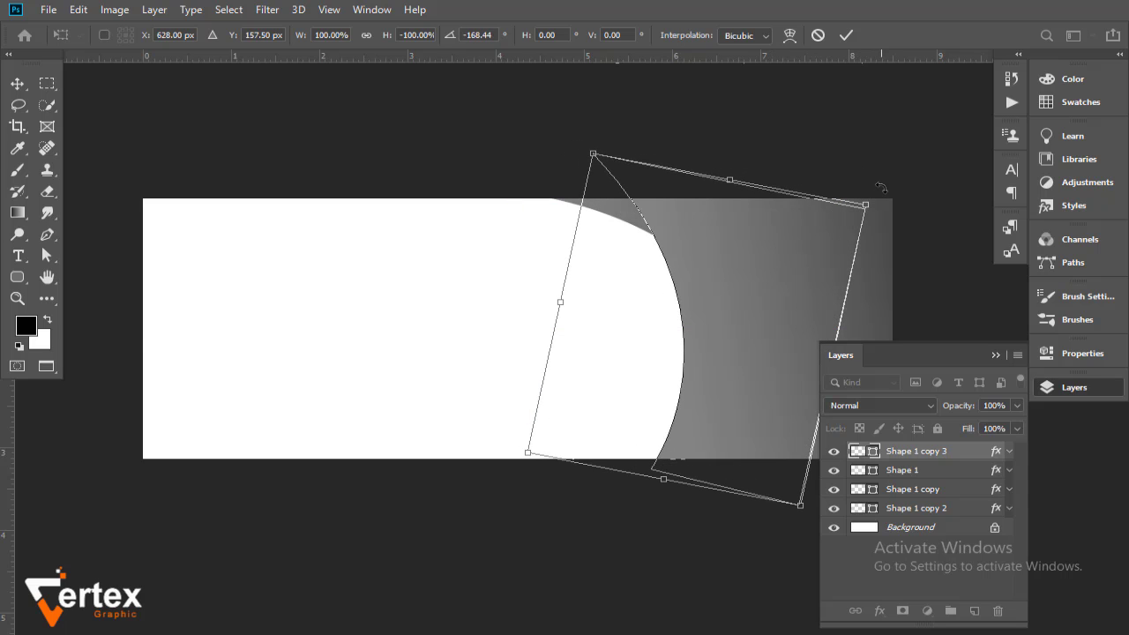
pyautogui.moveTo(887, 187); pyautogui.dragTo(894, 190)
pyautogui.press('Return')
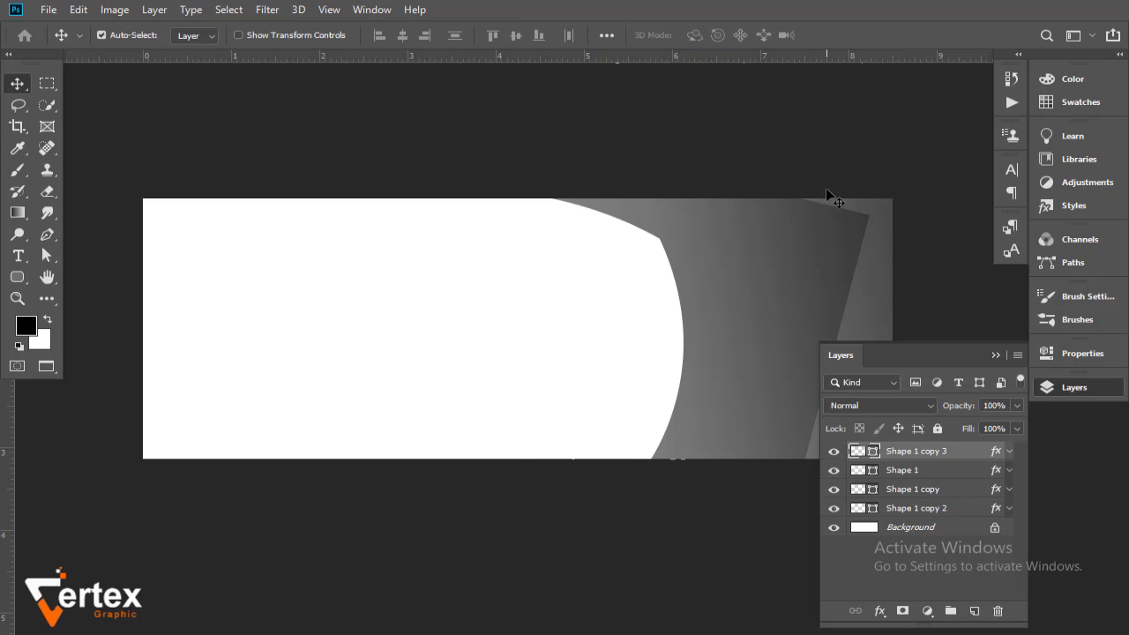
pyautogui.moveTo(933, 455); pyautogui.dragTo(943, 514)
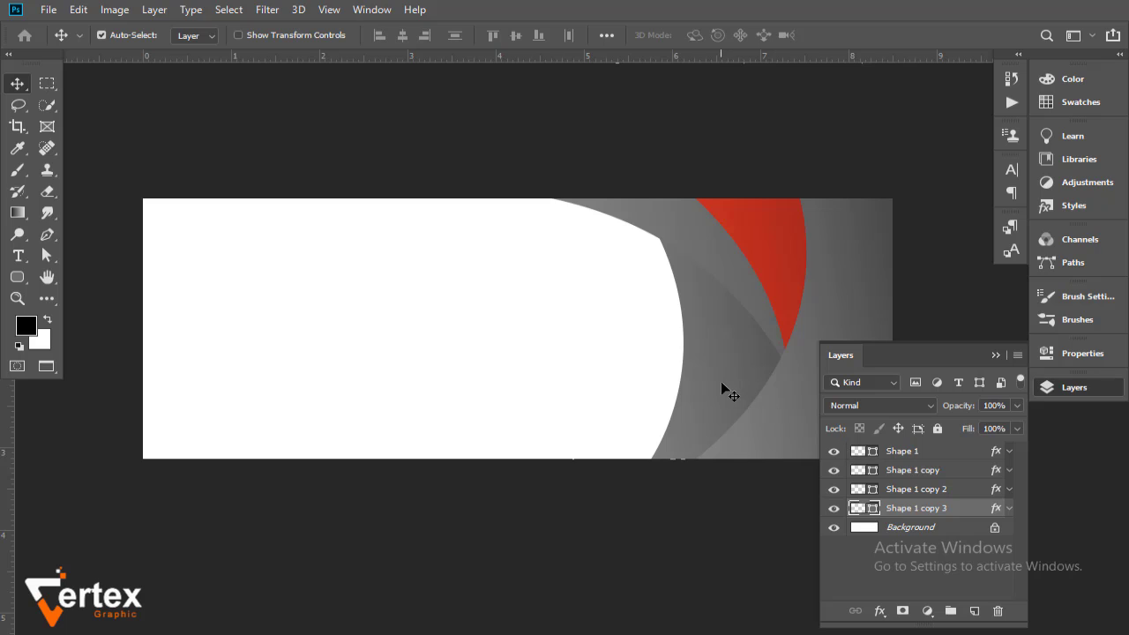
# Rotate Shape 1 copy 3 by a further 17.52° and position it at about X 737 px, Y 207 px, so its curve meets the lower grey edge.
pyautogui.moveTo(720, 381); pyautogui.dragTo(753, 379)
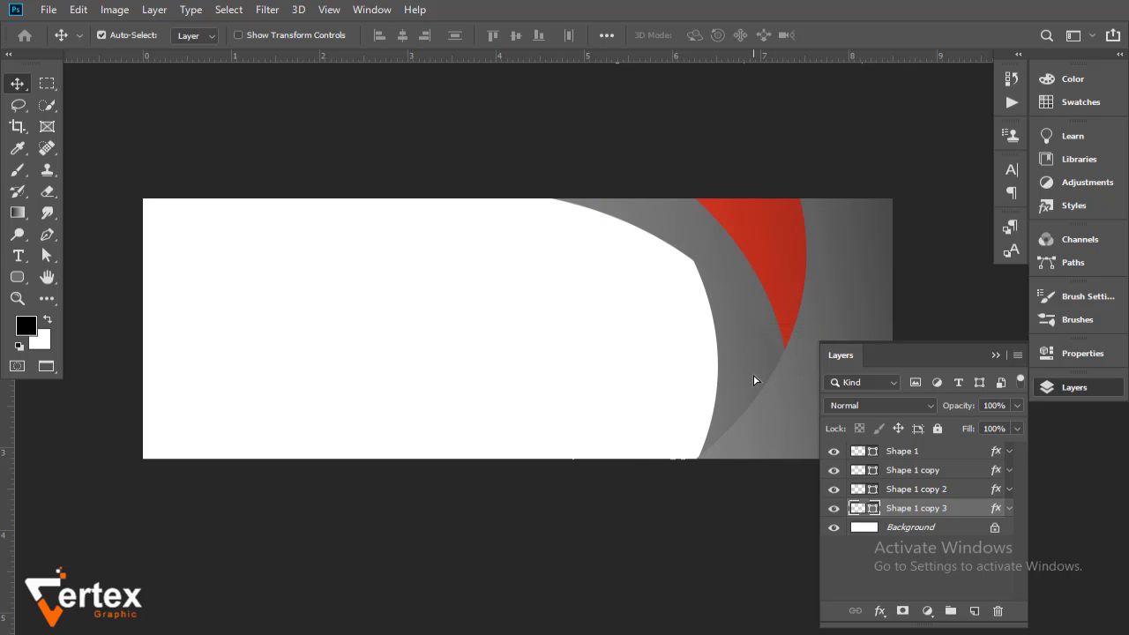
pyautogui.press('ctrl')
pyautogui.hotkey('ctrl', 't')
pyautogui.moveTo(913, 177); pyautogui.dragTo(936, 226)
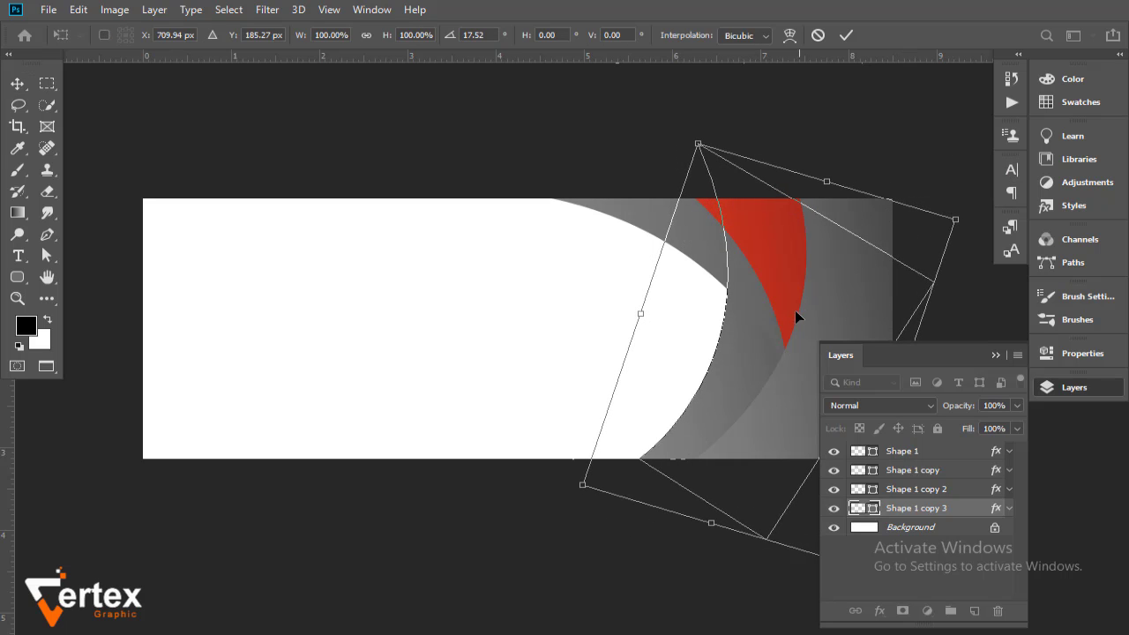
pyautogui.moveTo(730, 343); pyautogui.dragTo(750, 355)
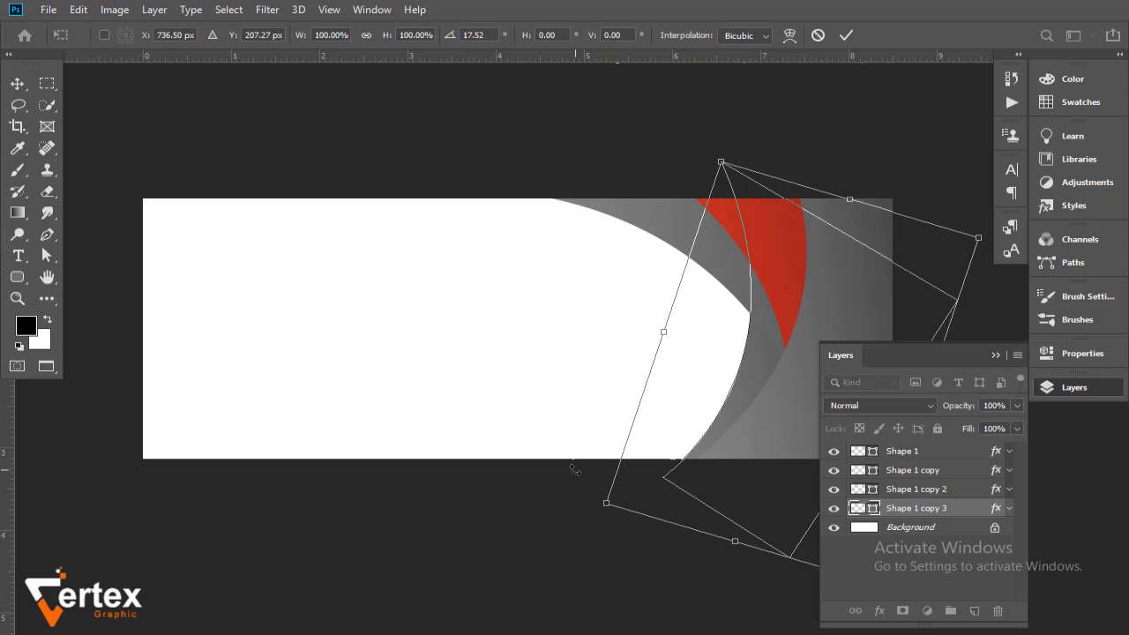
pyautogui.press('Return')
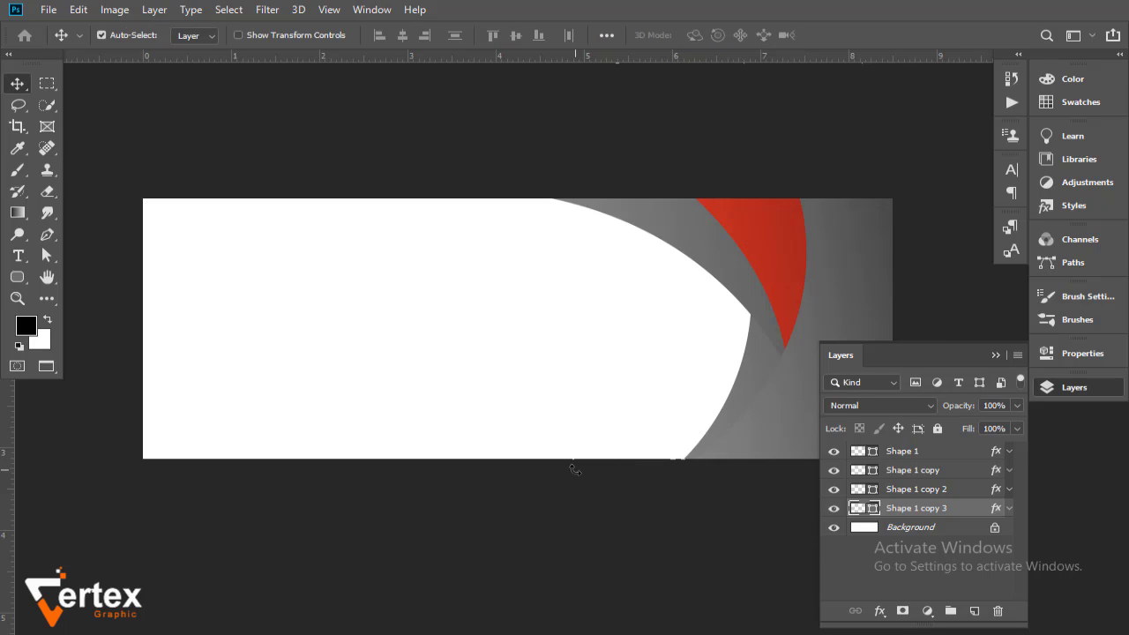
# Nudge the Shape 1 copy 2 shape 3 px to the right.
pyautogui.click(719, 271)
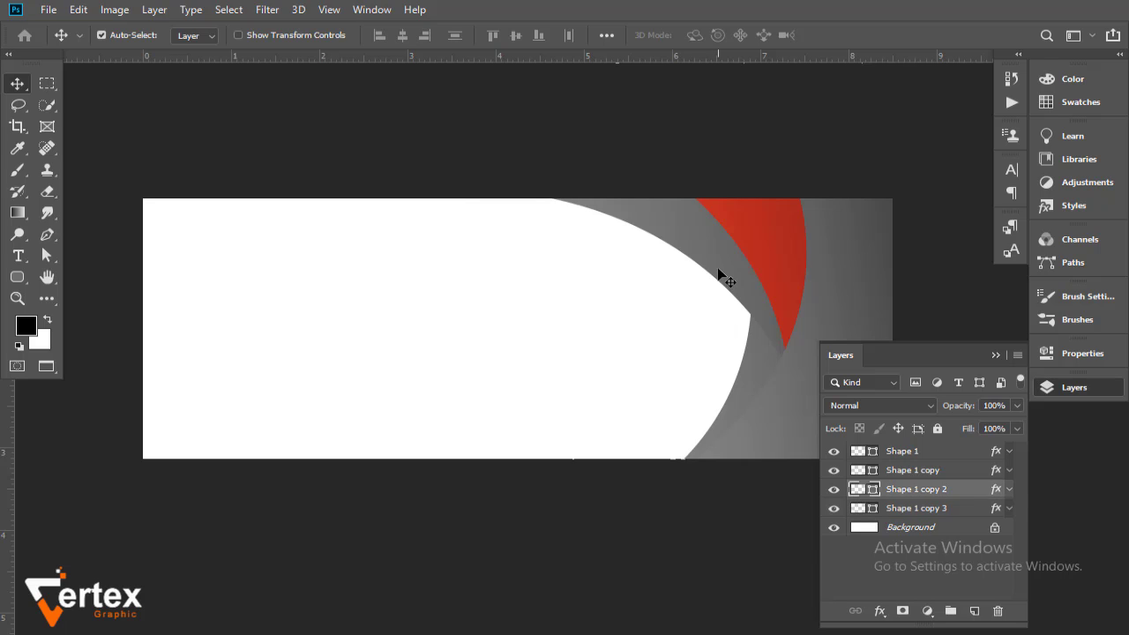
pyautogui.press('Right')
pyautogui.press('Right')
pyautogui.press('Right')
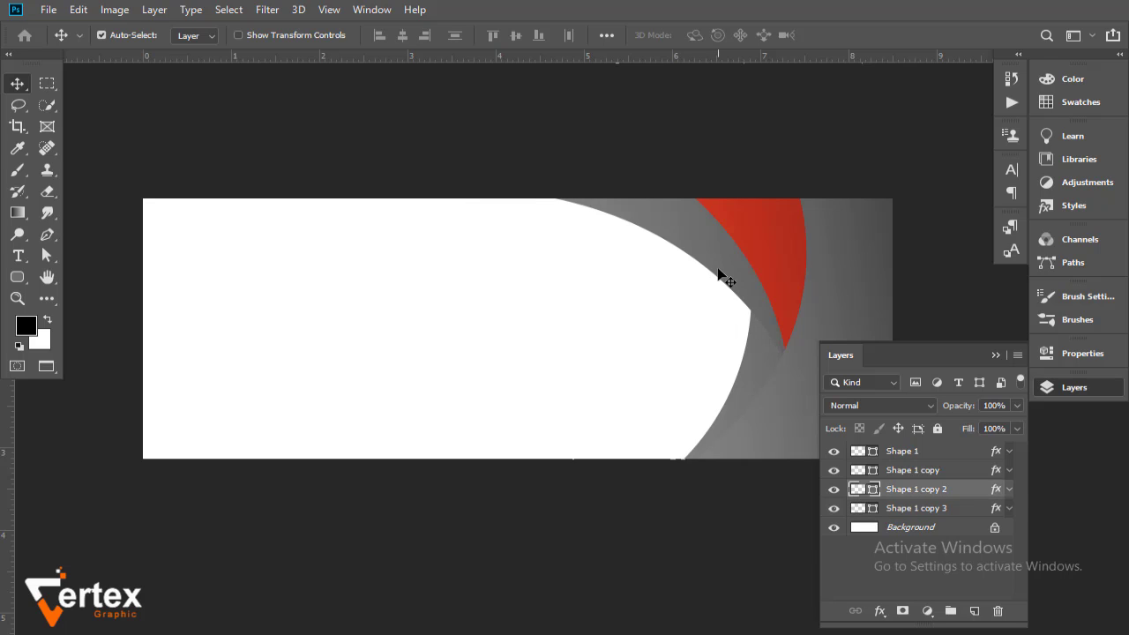
# Rotate the red Shape 1 copy clockwise by 13.93° and shift it left to X 734.50 px, narrowing the upper red band.
pyautogui.click(785, 290)
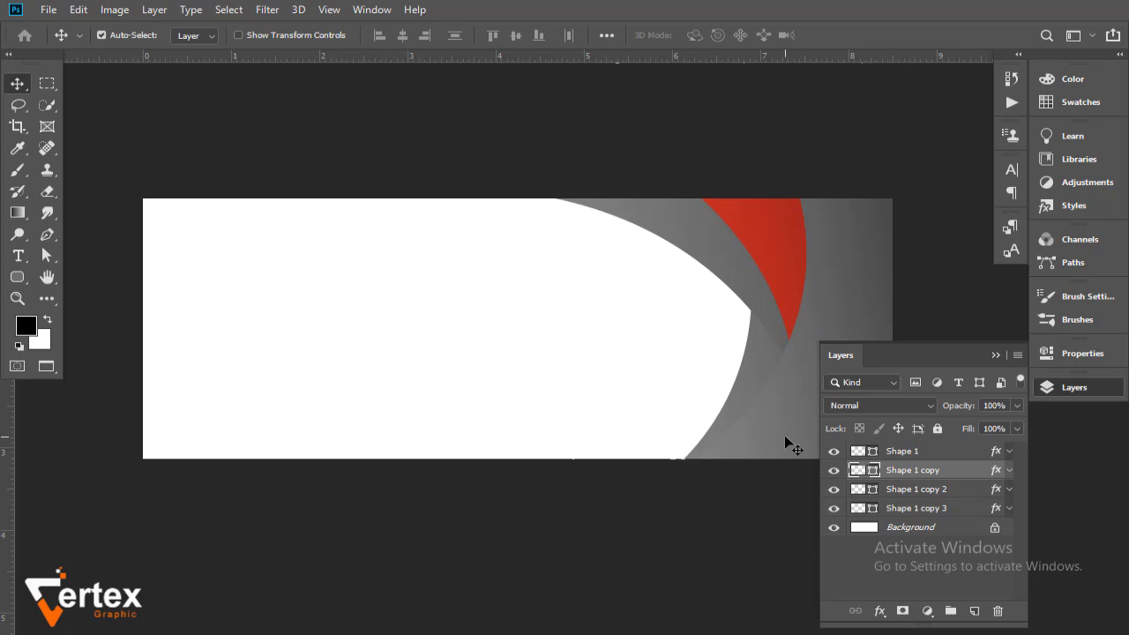
pyautogui.hotkey('ctrl', 't')
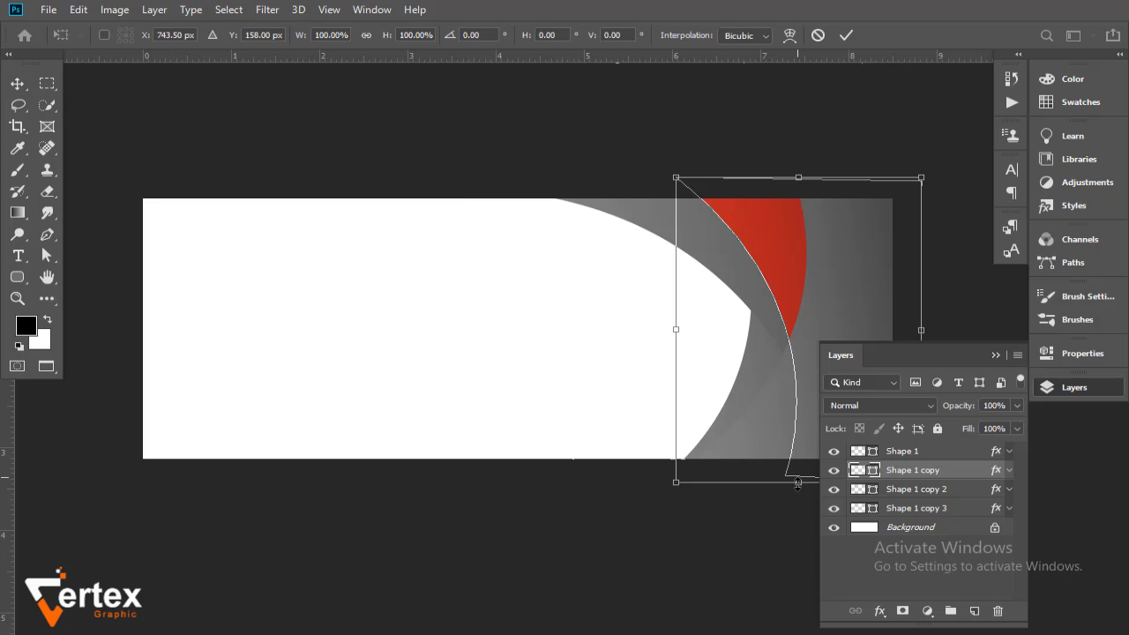
pyautogui.moveTo(942, 156); pyautogui.dragTo(962, 179)
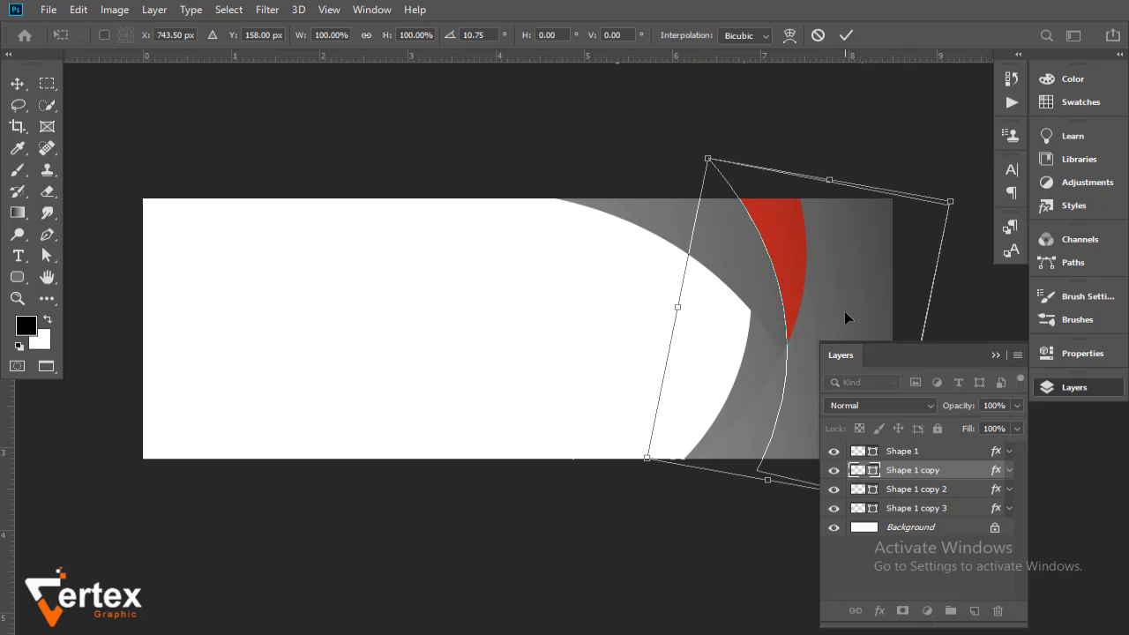
pyautogui.press('Left')
pyautogui.press('Left')
pyautogui.press('Left')
pyautogui.press('Left')
pyautogui.press('Left')
pyautogui.press('Left')
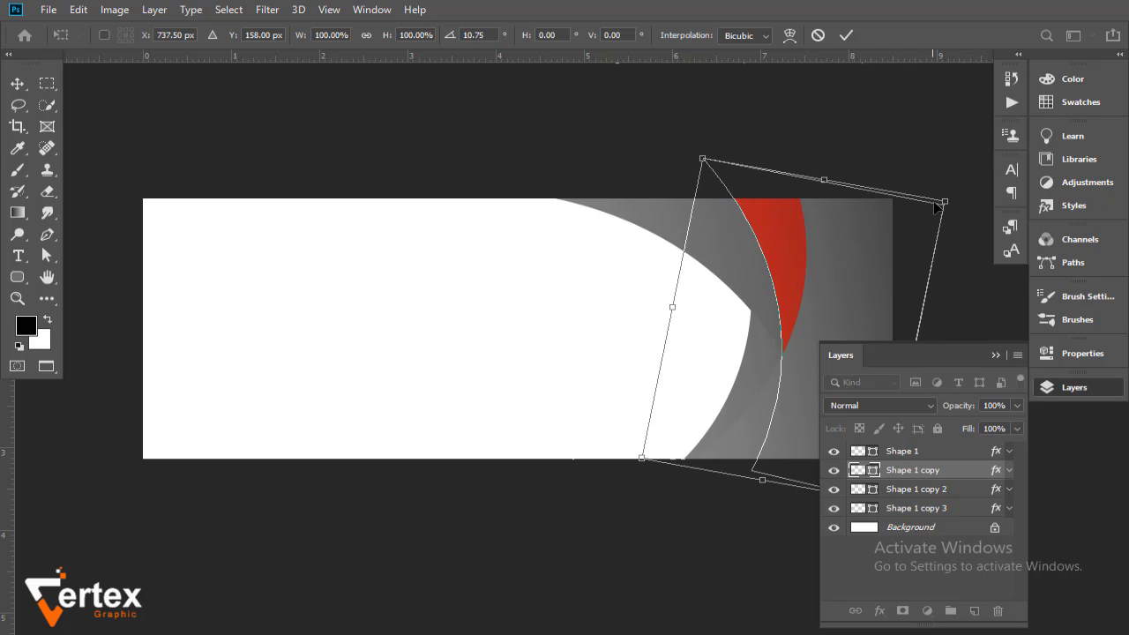
pyautogui.moveTo(952, 183)
pyautogui.mouseDown()
pyautogui.moveTo(975, 218)
pyautogui.moveTo(958, 201)
pyautogui.mouseUp()
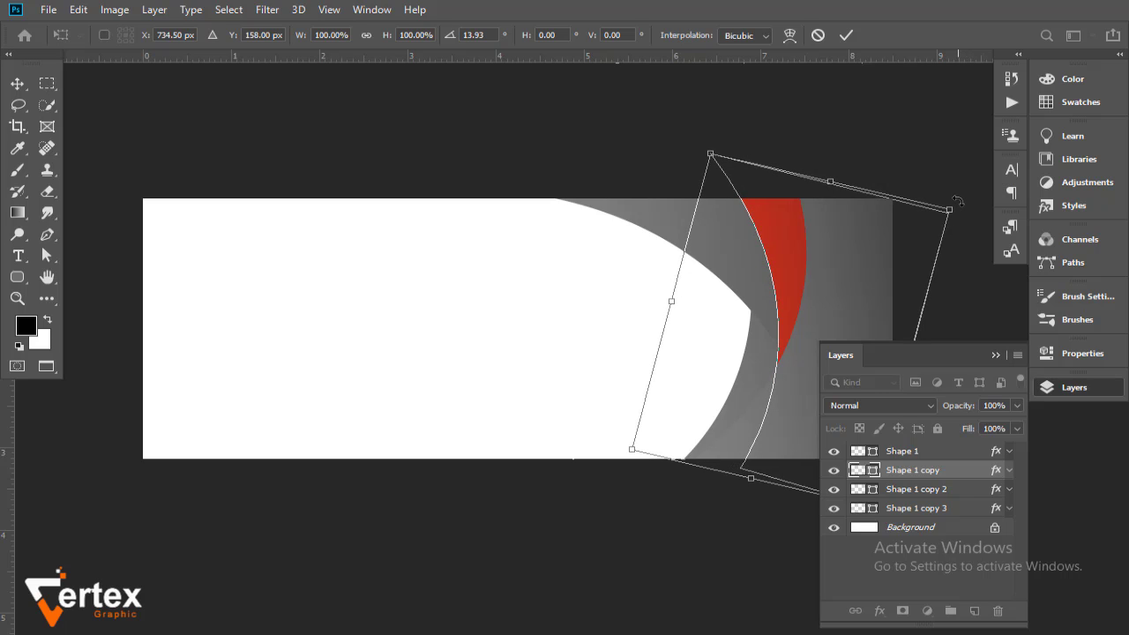
pyautogui.press('Return')
# Rotate Shape 1 copy 2 clockwise by just over 4° and shift it right about 11 px, steepening its curve along the white area.
pyautogui.click(692, 241)
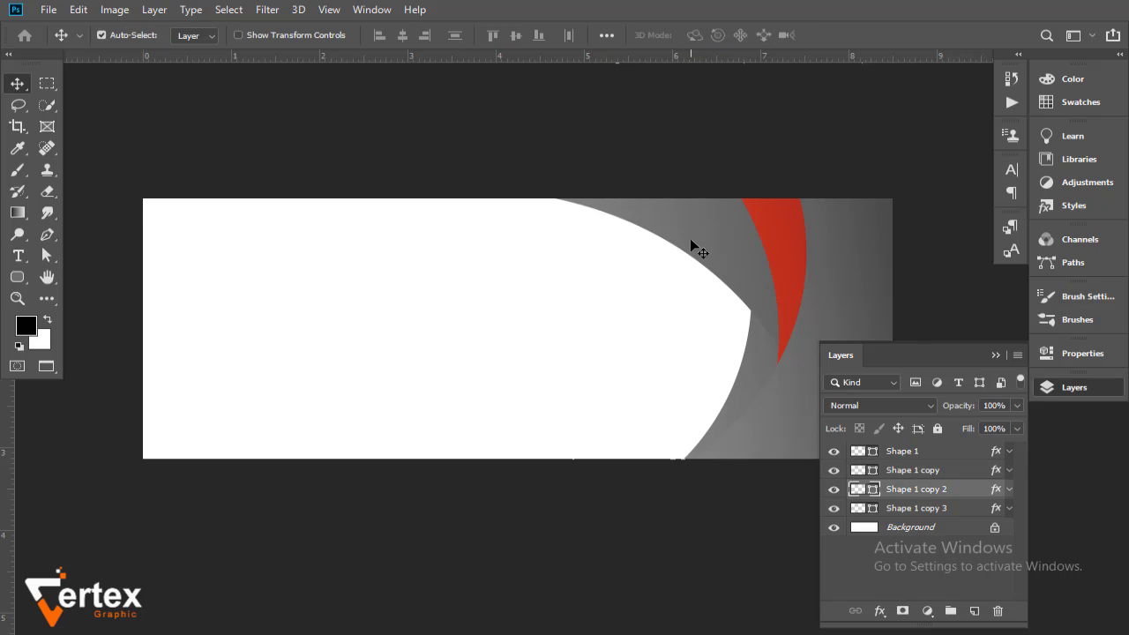
pyautogui.hotkey('ctrl', 't')
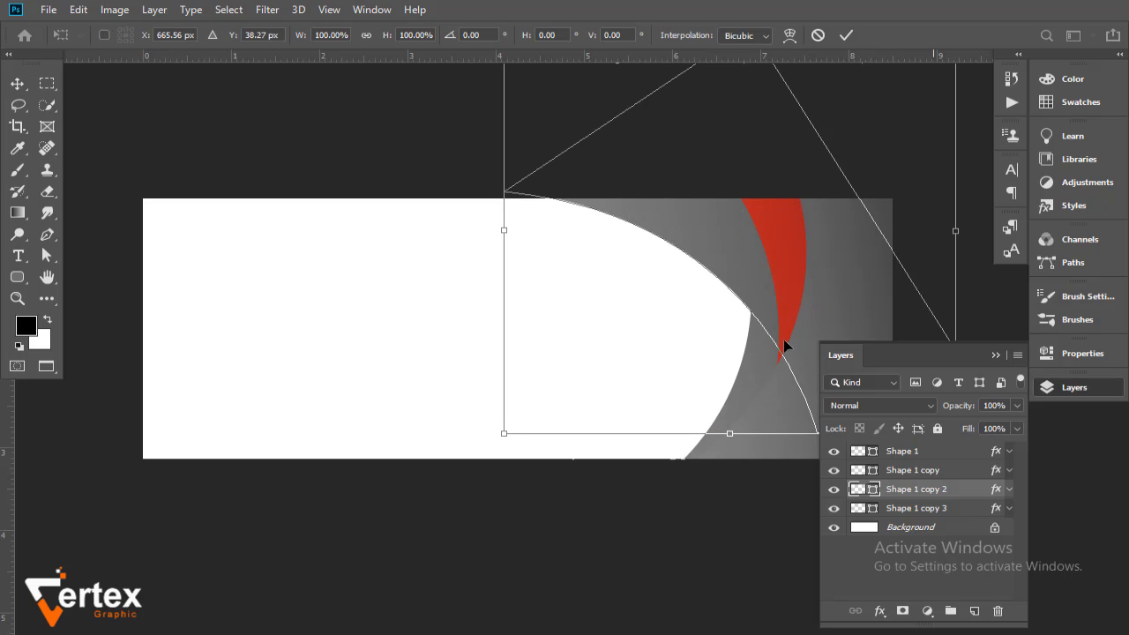
pyautogui.moveTo(477, 491); pyautogui.dragTo(450, 472)
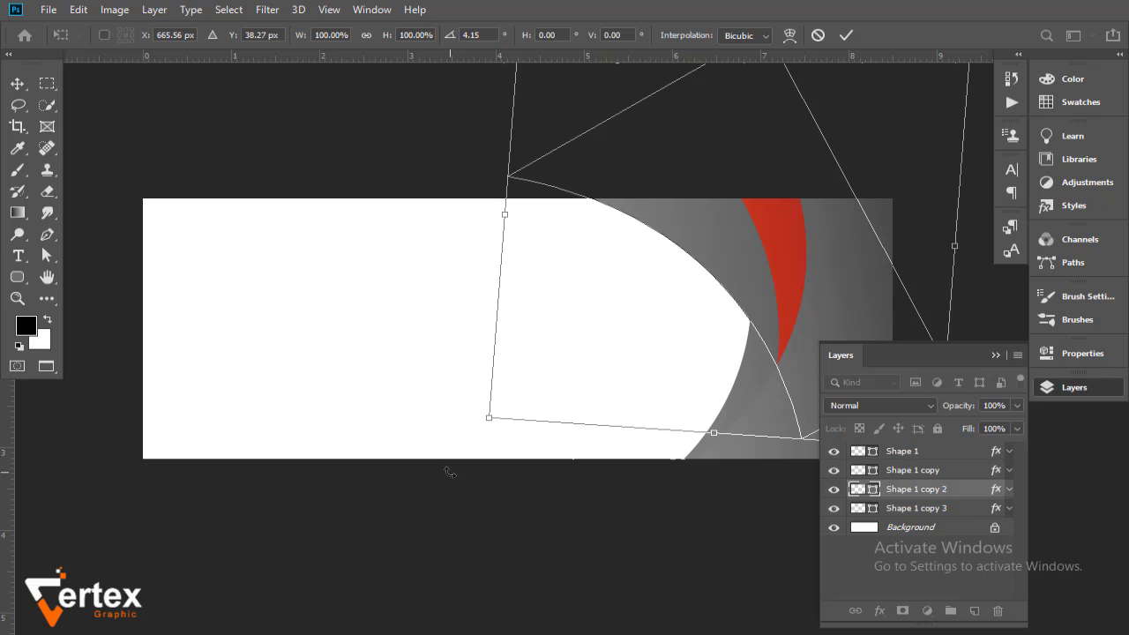
pyautogui.press('Right')
pyautogui.press('Right')
pyautogui.press('Right')
pyautogui.press('Right')
pyautogui.press('Right')
pyautogui.press('Right')
pyautogui.press('Right')
pyautogui.press('Right')
pyautogui.press('Right')
pyautogui.press('Right')
pyautogui.press('Right')
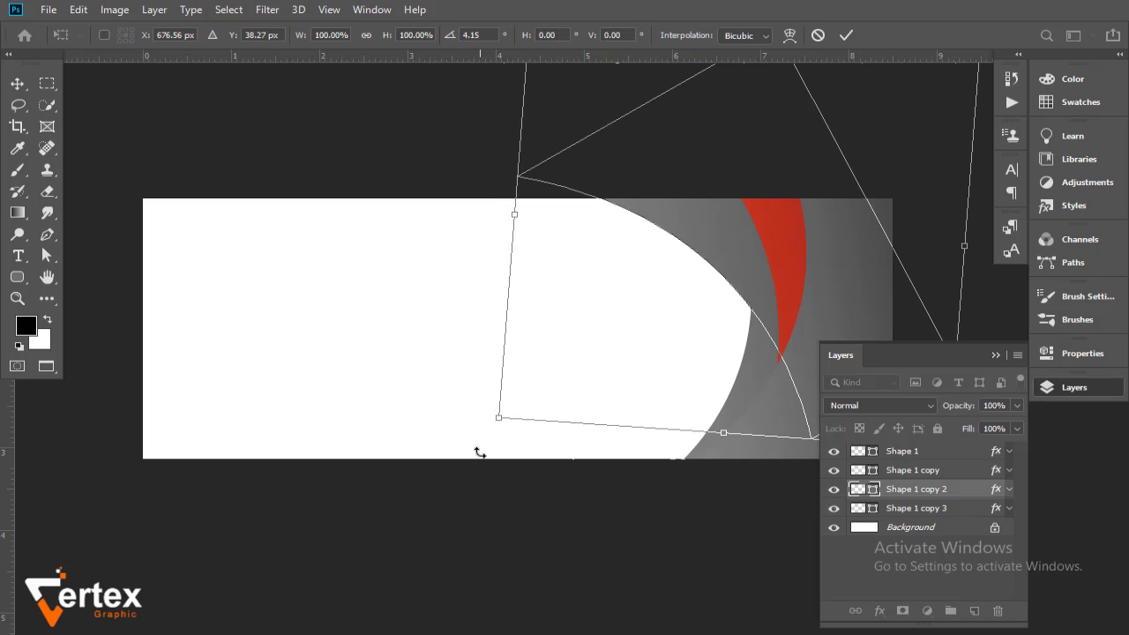
pyautogui.moveTo(479, 453); pyautogui.dragTo(464, 422)
pyautogui.press('Return')
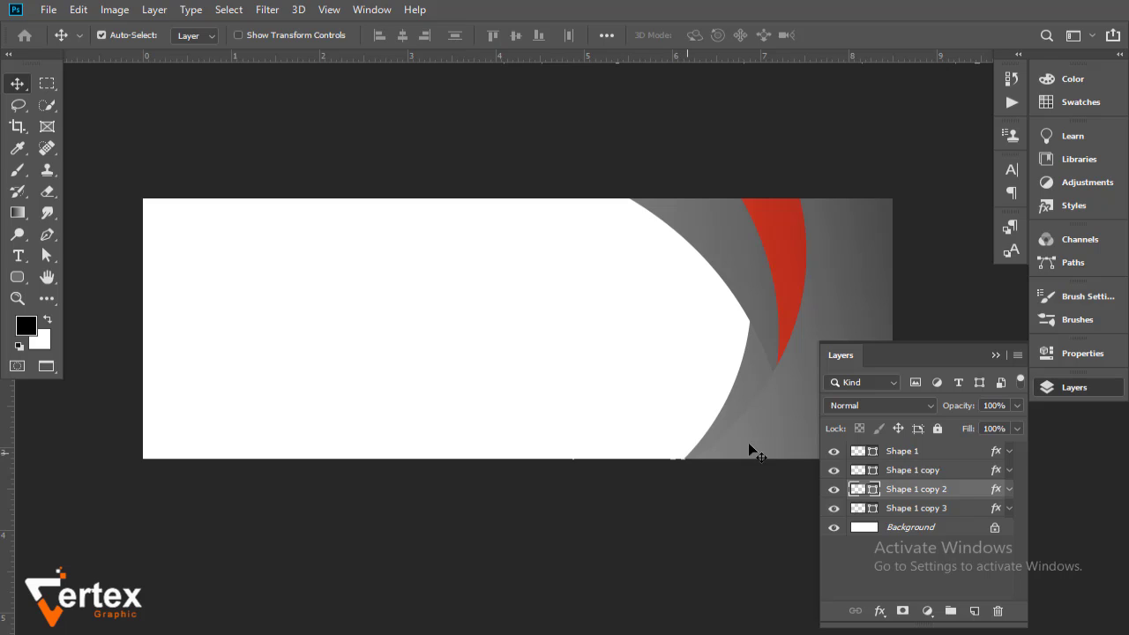
# Replace the grey gradient in Shape 1 copy 3's Gradient Overlay with the light red preset.
pyautogui.click(751, 385)
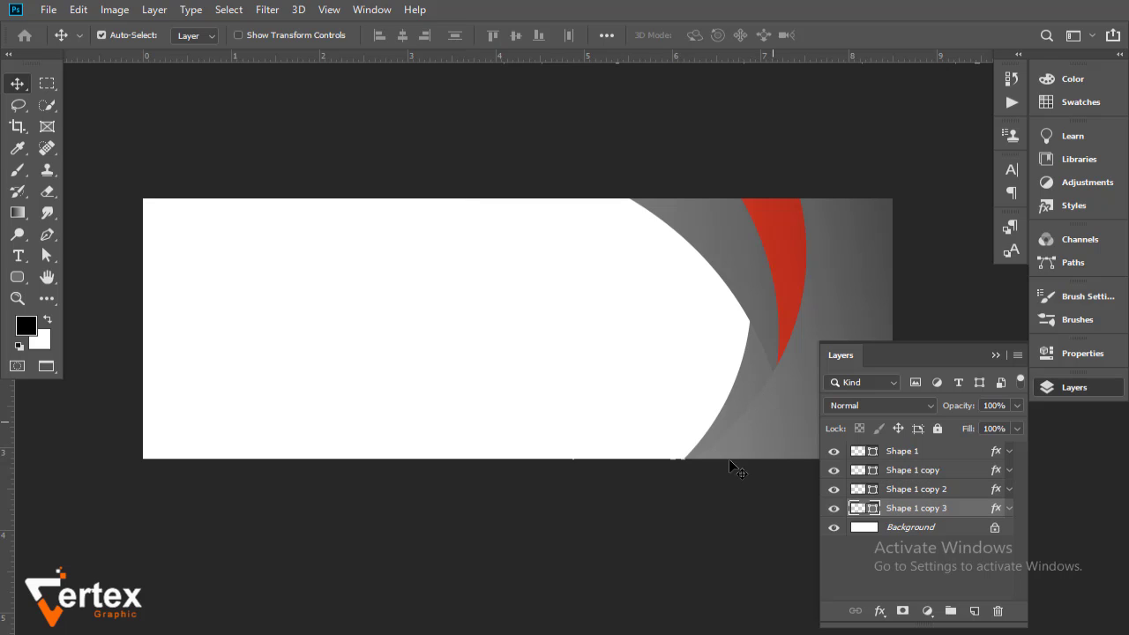
pyautogui.doubleClick(955, 509)
pyautogui.press('Return')
pyautogui.doubleClick(977, 513)
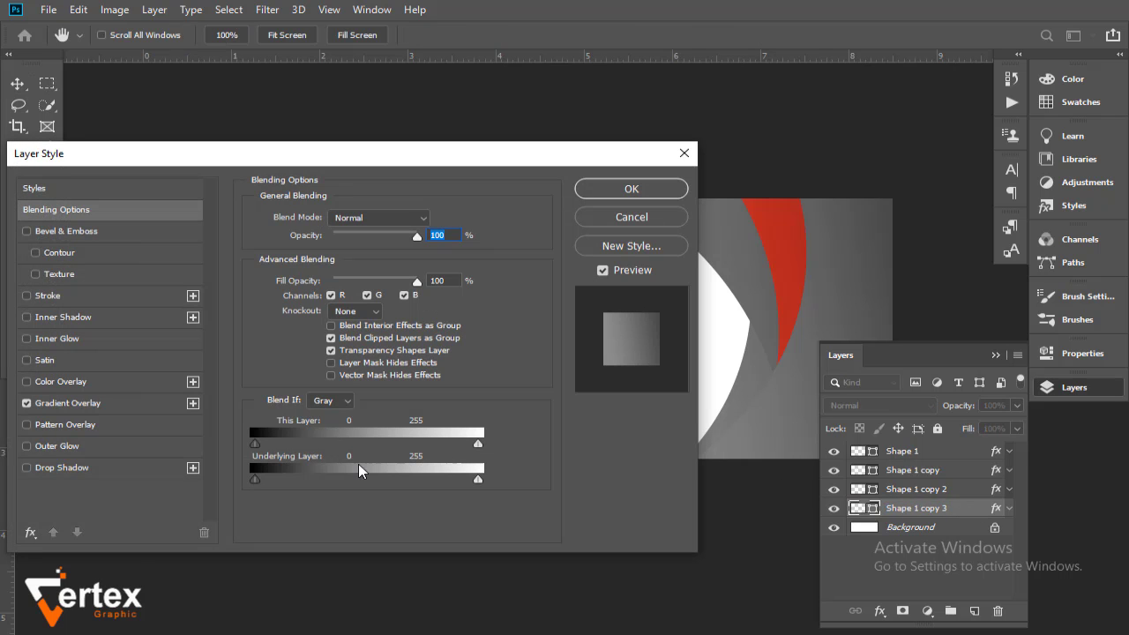
pyautogui.click(140, 405)
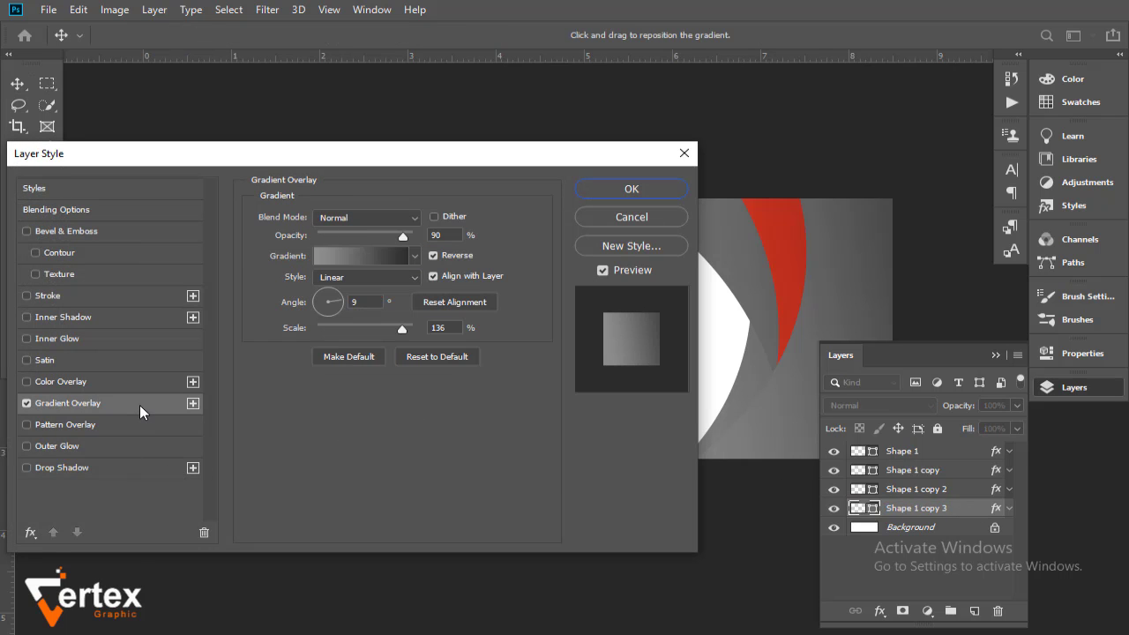
pyautogui.click(414, 257)
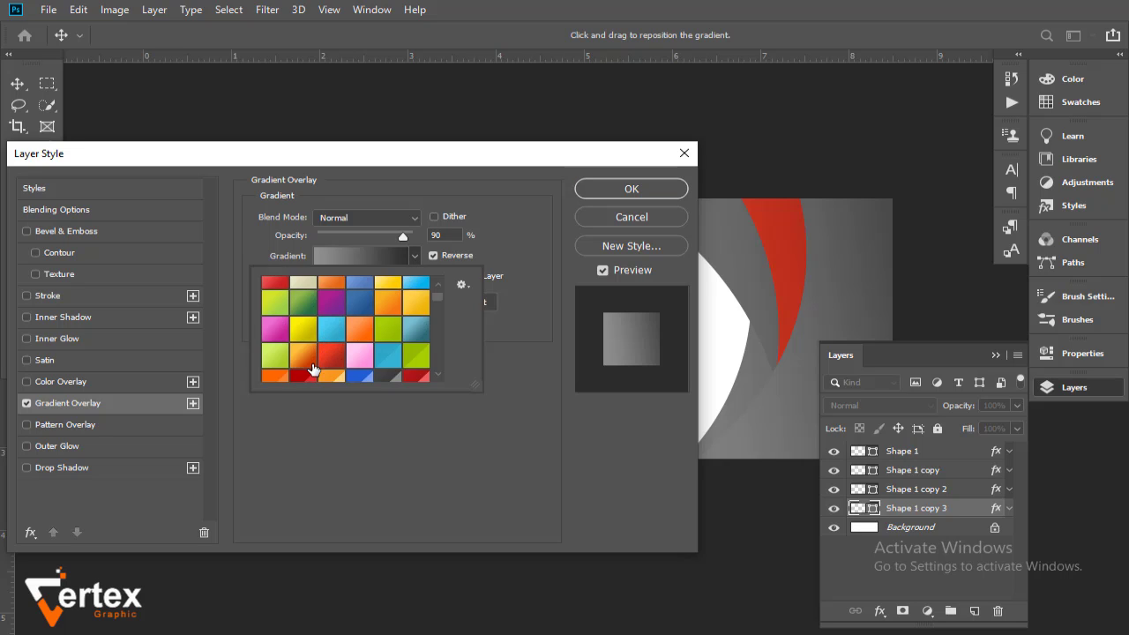
pyautogui.click(276, 284)
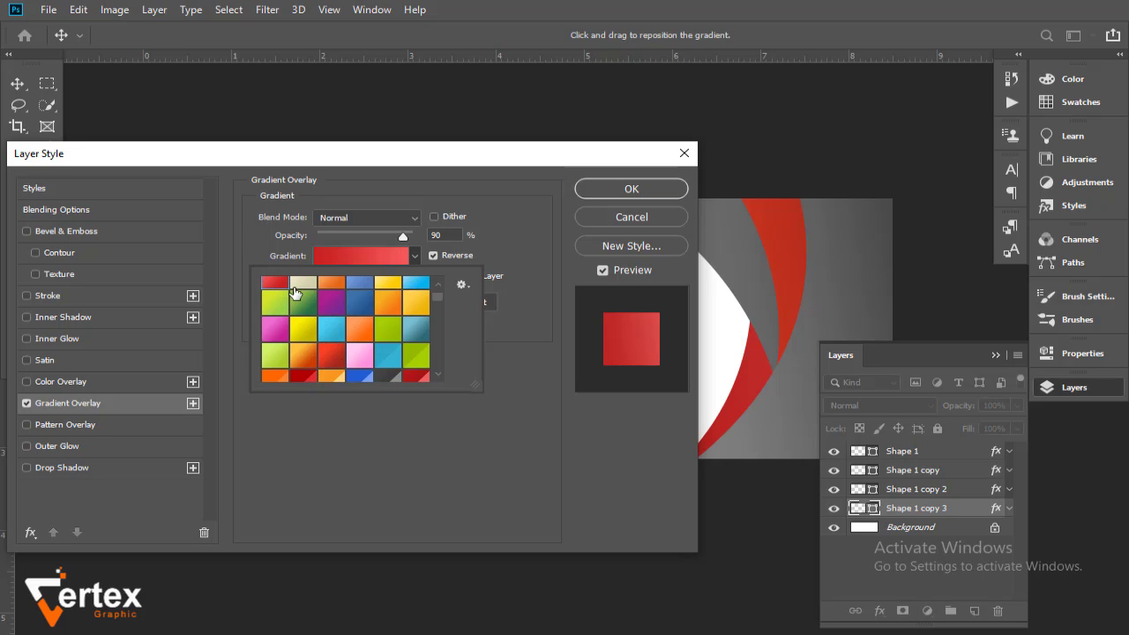
pyautogui.scroll(2, 360, 318)
pyautogui.click(276, 304)
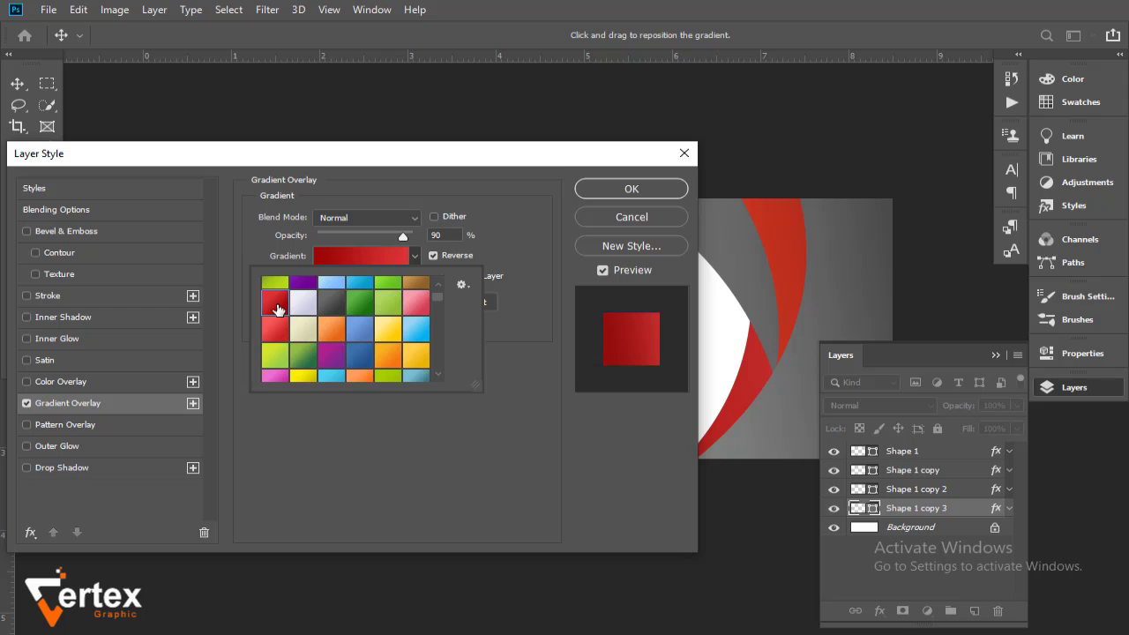
pyautogui.click(279, 329)
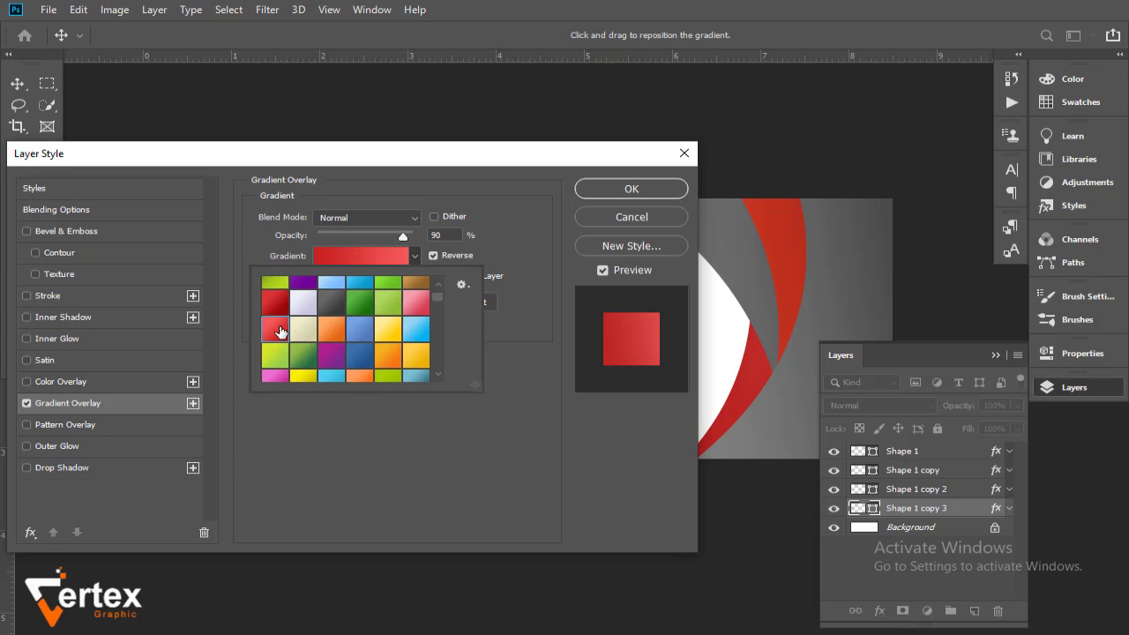
pyautogui.click(764, 397)
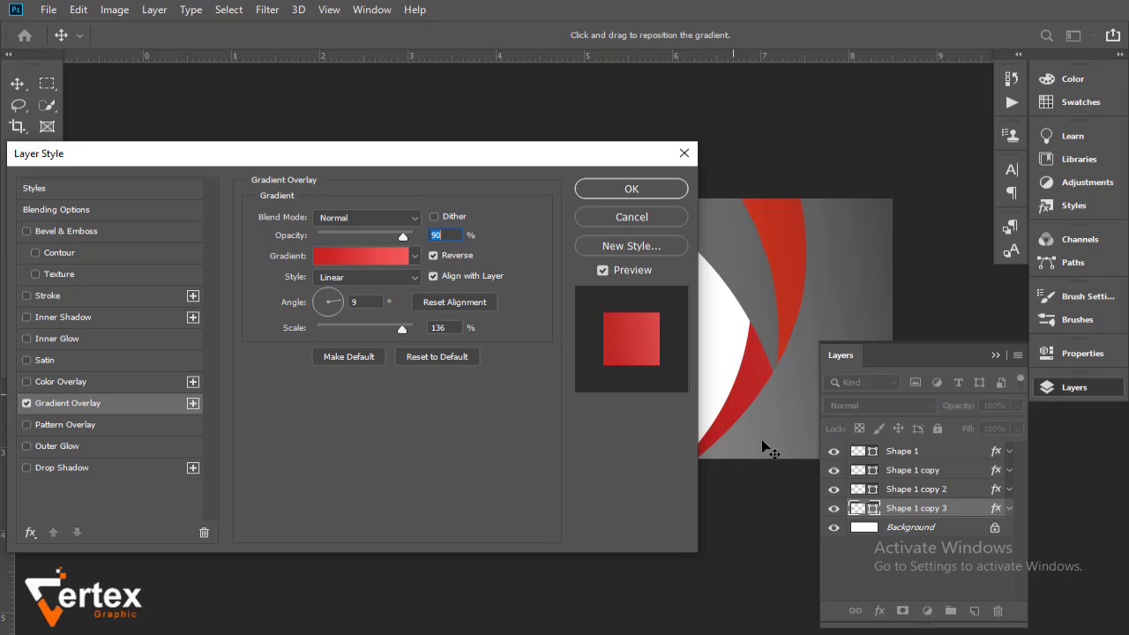
# Turn off Reverse for Shape 1 copy 3's gradient and switch it to the darker red preset.
pyautogui.click(450, 260)
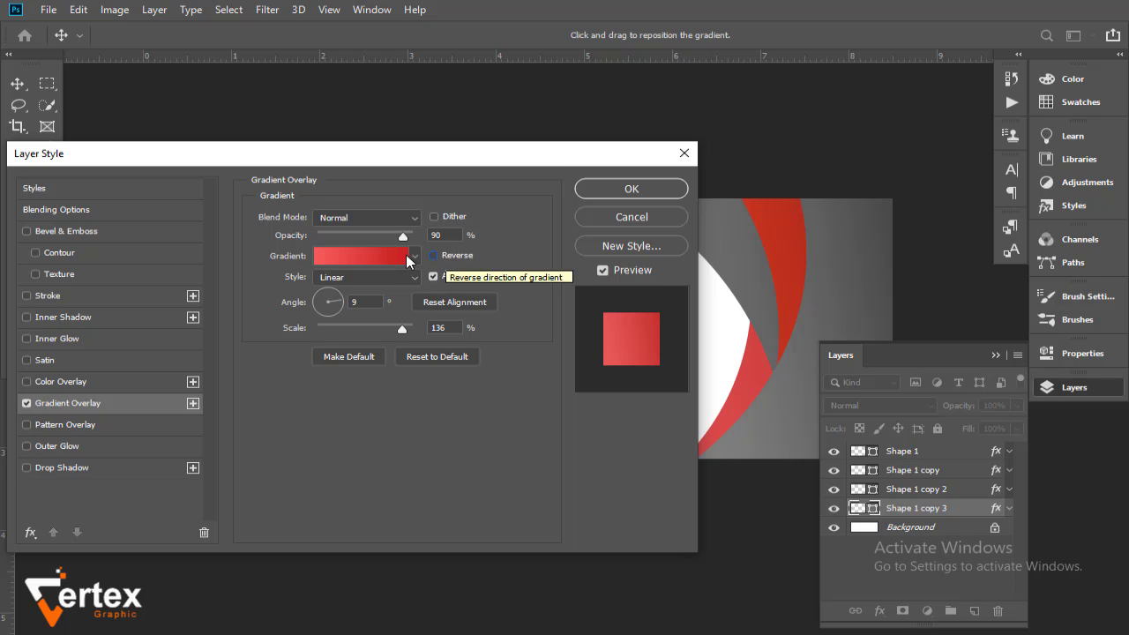
pyautogui.click(414, 256)
pyautogui.click(274, 303)
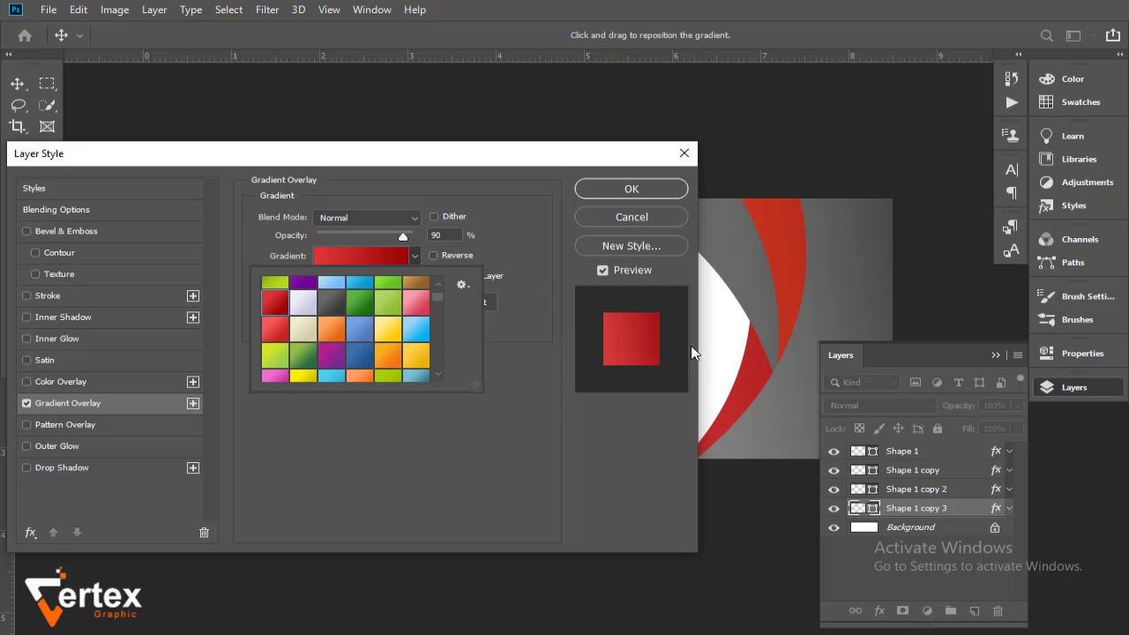
# Edit the overlay gradient so its starting colour stop at 0% is a brighter, more saturated red.
pyautogui.click(386, 257)
pyautogui.click(389, 260)
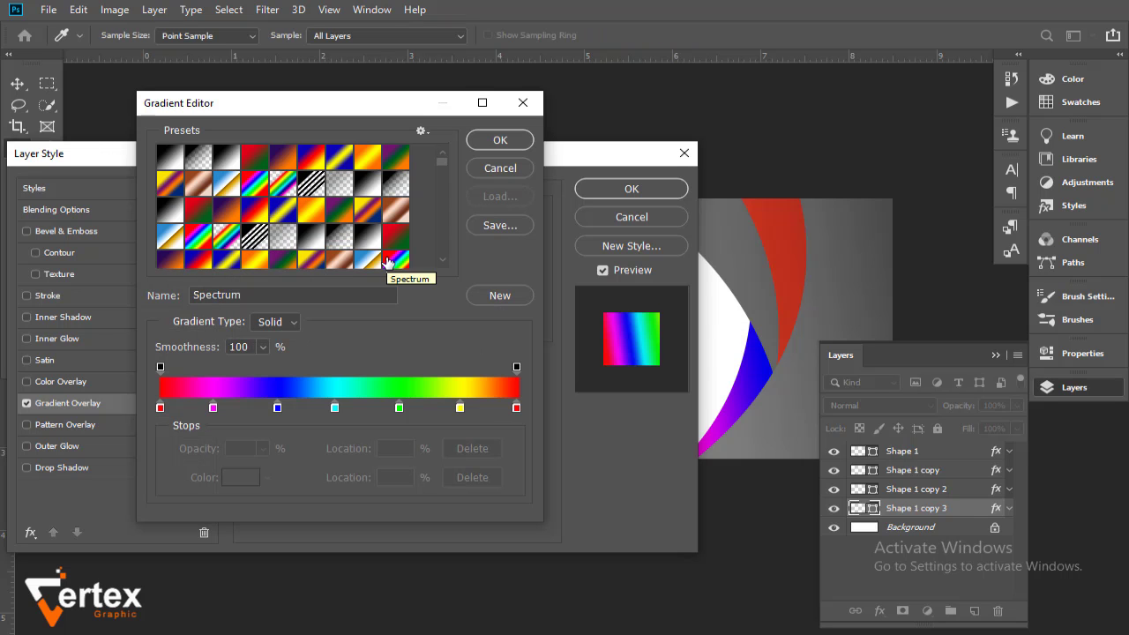
pyautogui.hotkey('ctrl', 'z')
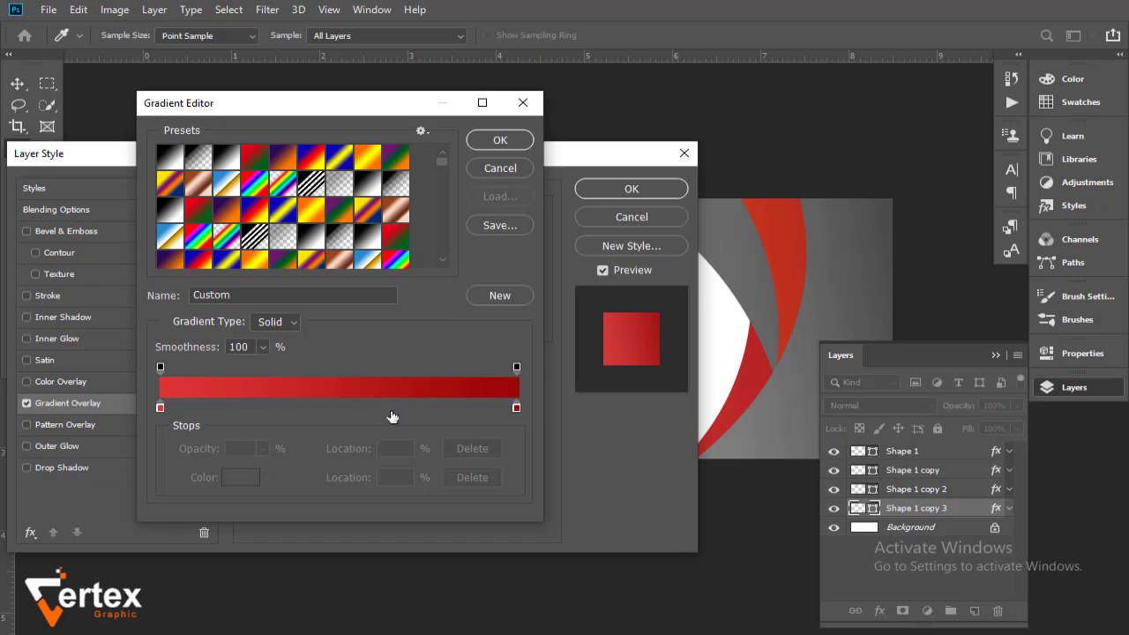
pyautogui.doubleClick(160, 408)
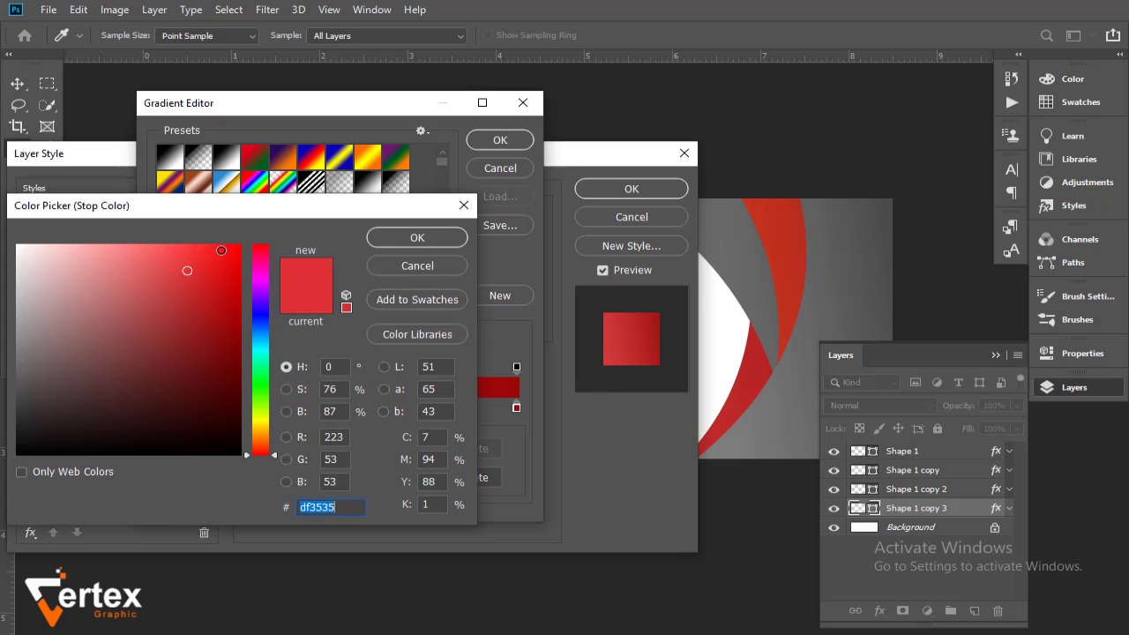
pyautogui.click(221, 250)
pyautogui.click(408, 239)
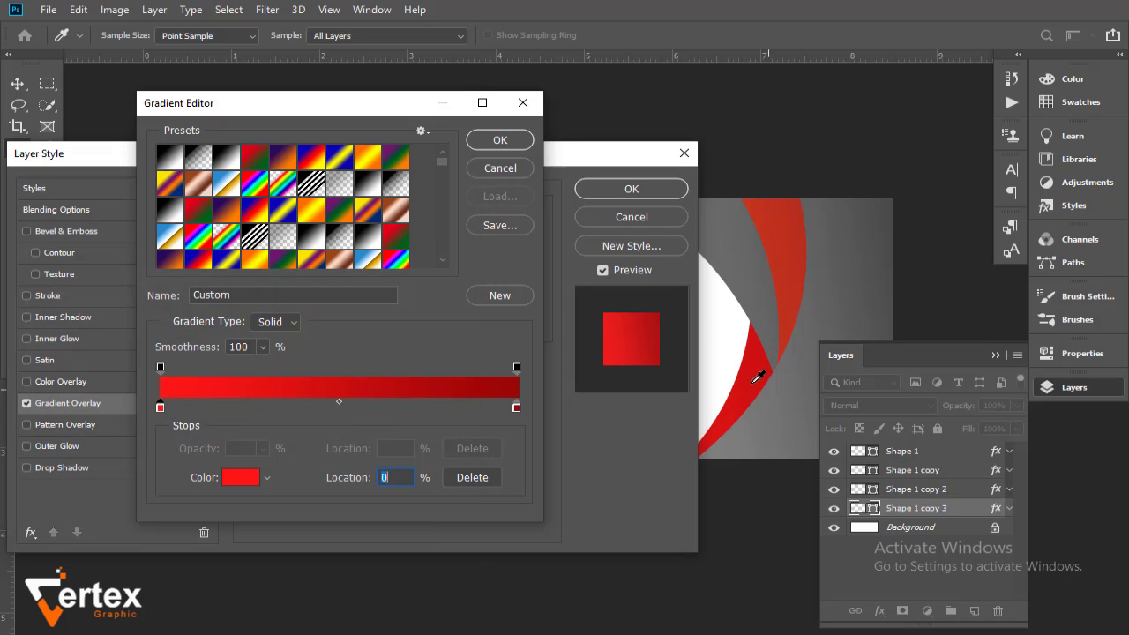
pyautogui.click(506, 149)
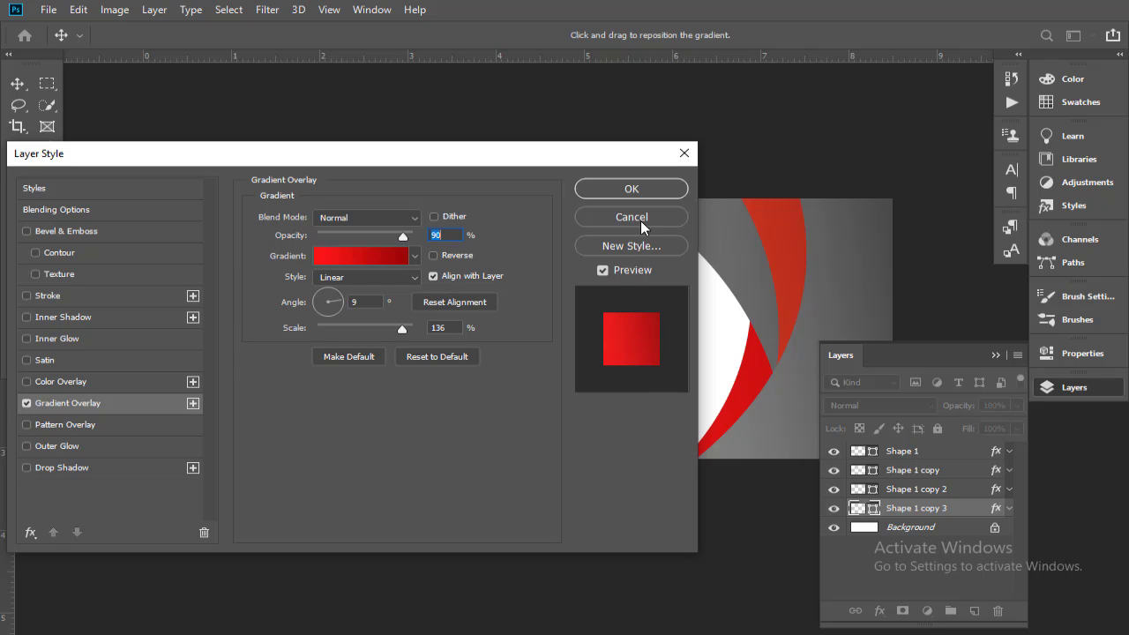
# Reverse the red gradient, reposition it slightly within Shape 1 copy 3 to brighten the visible band, and apply the layer style.
pyautogui.click(440, 254)
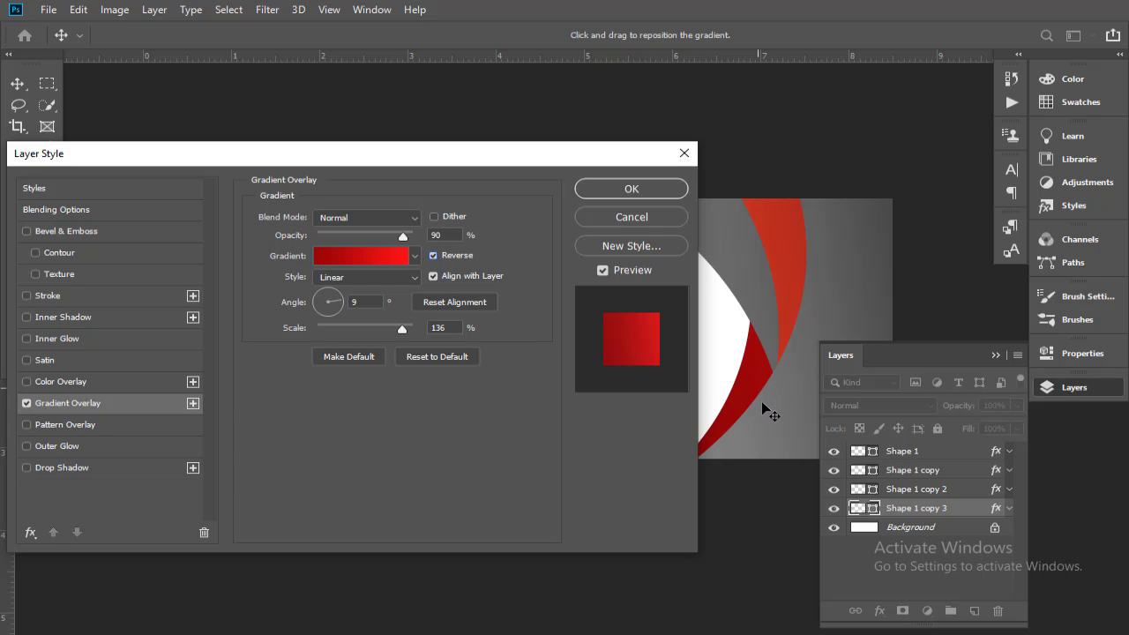
pyautogui.moveTo(736, 377)
pyautogui.mouseDown()
pyautogui.moveTo(722, 369)
pyautogui.moveTo(766, 390)
pyautogui.moveTo(772, 356)
pyautogui.moveTo(749, 381)
pyautogui.mouseUp()
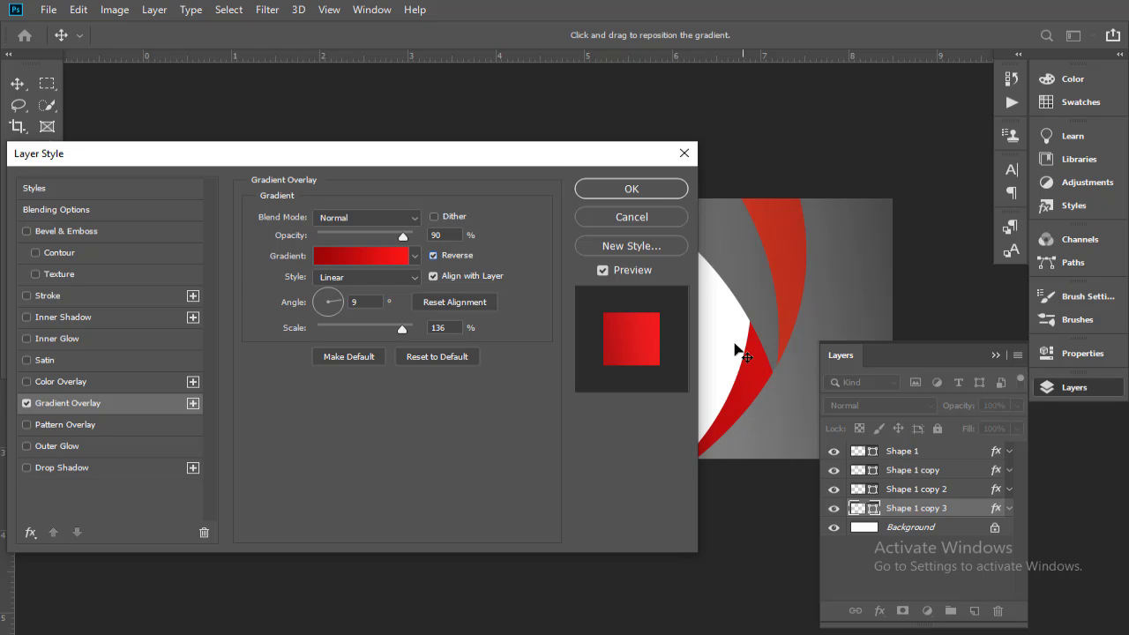
pyautogui.click(655, 194)
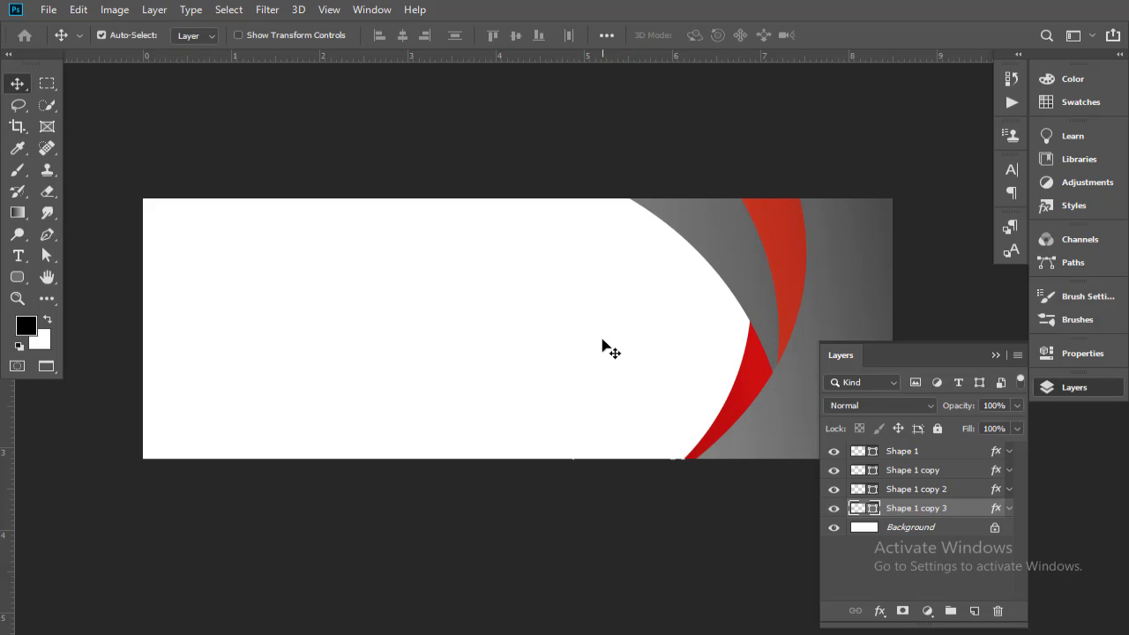
# Replace the orange-red gradient in Shape 1 copy's Gradient Overlay with the darker red preset.
pyautogui.click(928, 460)
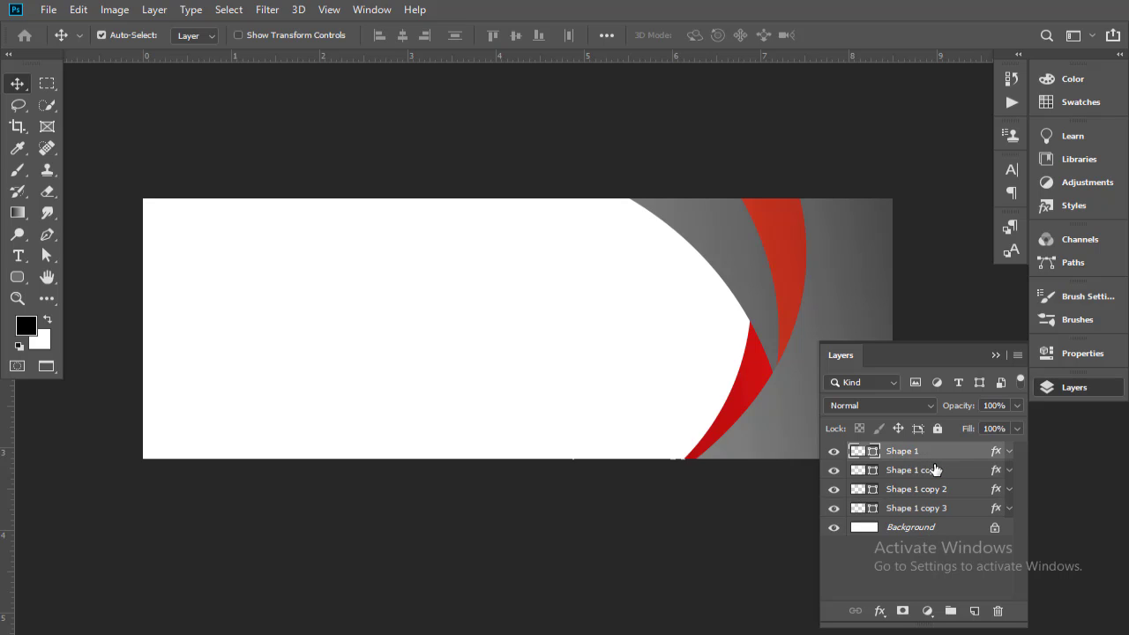
pyautogui.click(934, 470)
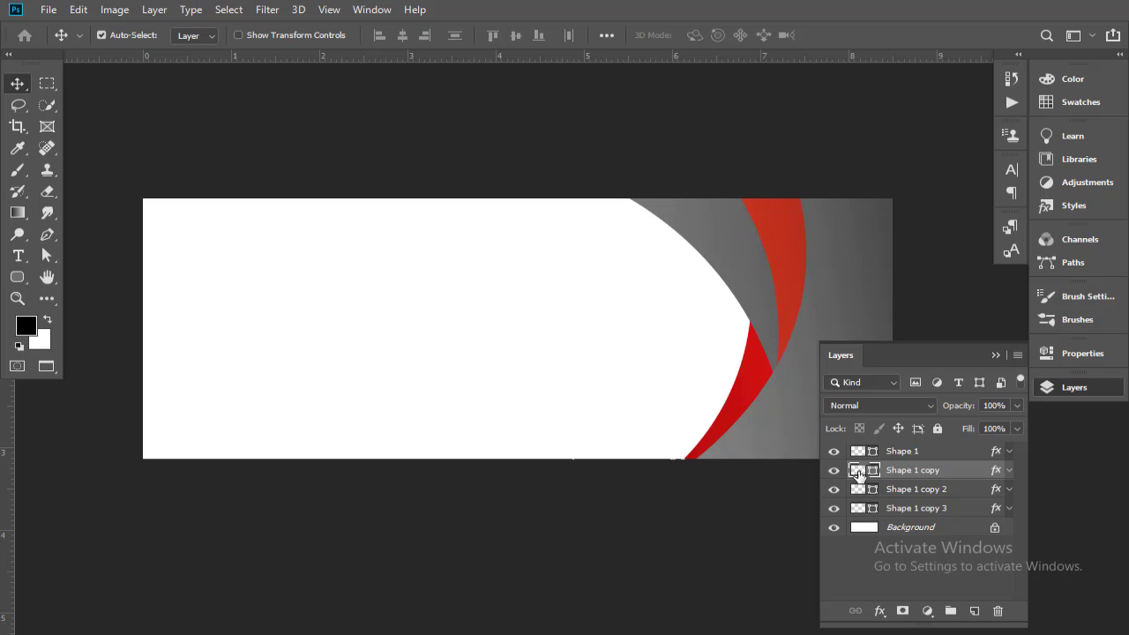
pyautogui.doubleClick(910, 472)
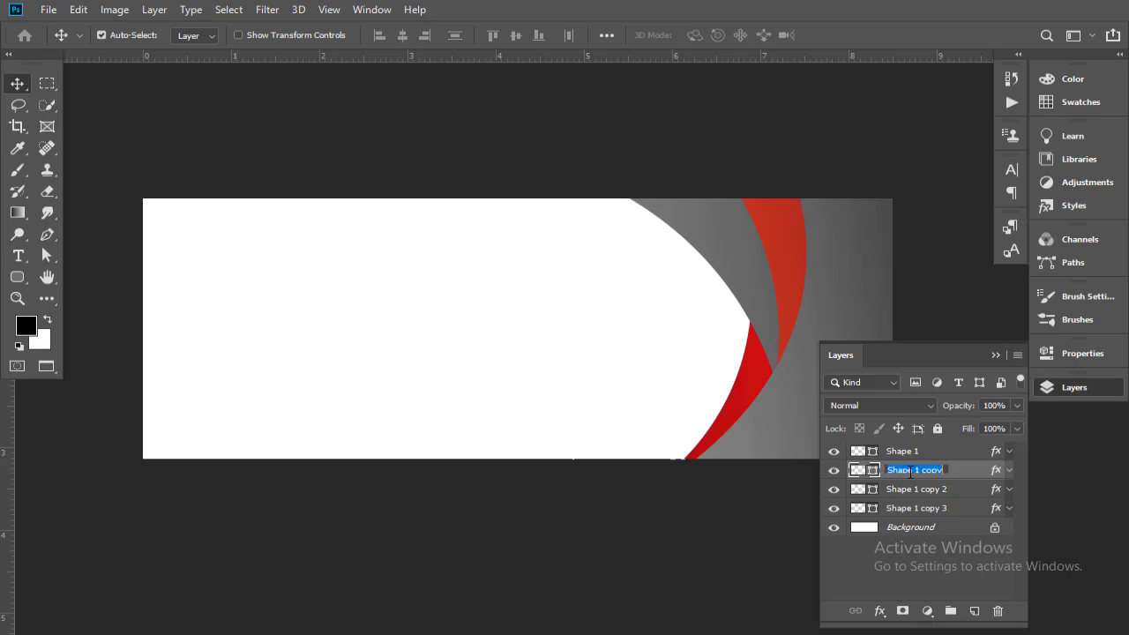
pyautogui.doubleClick(963, 472)
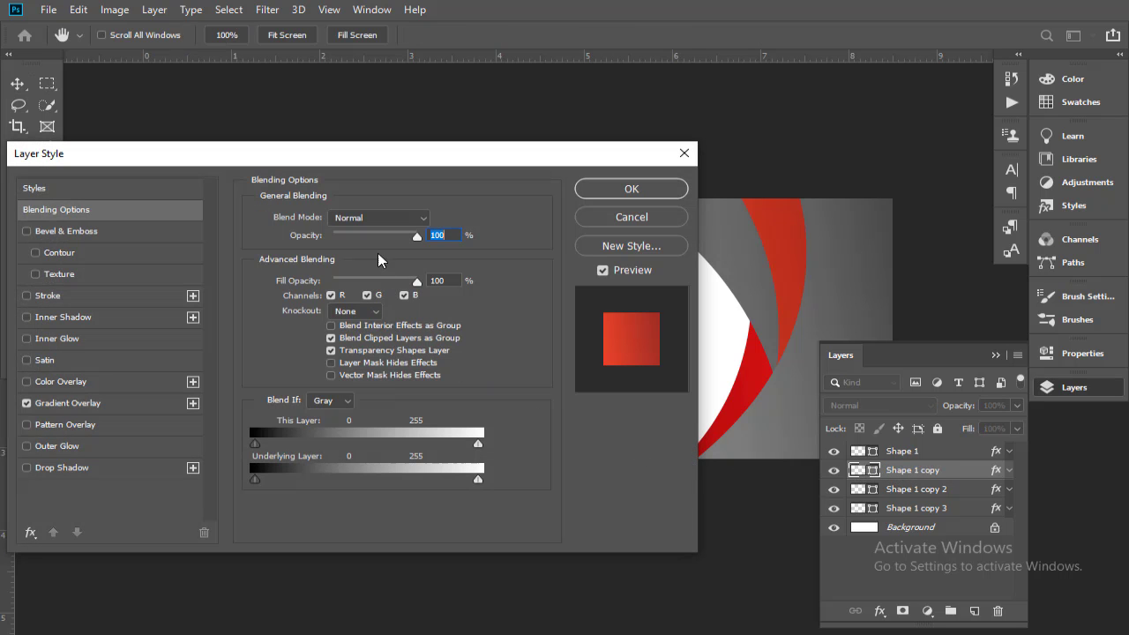
pyautogui.click(141, 406)
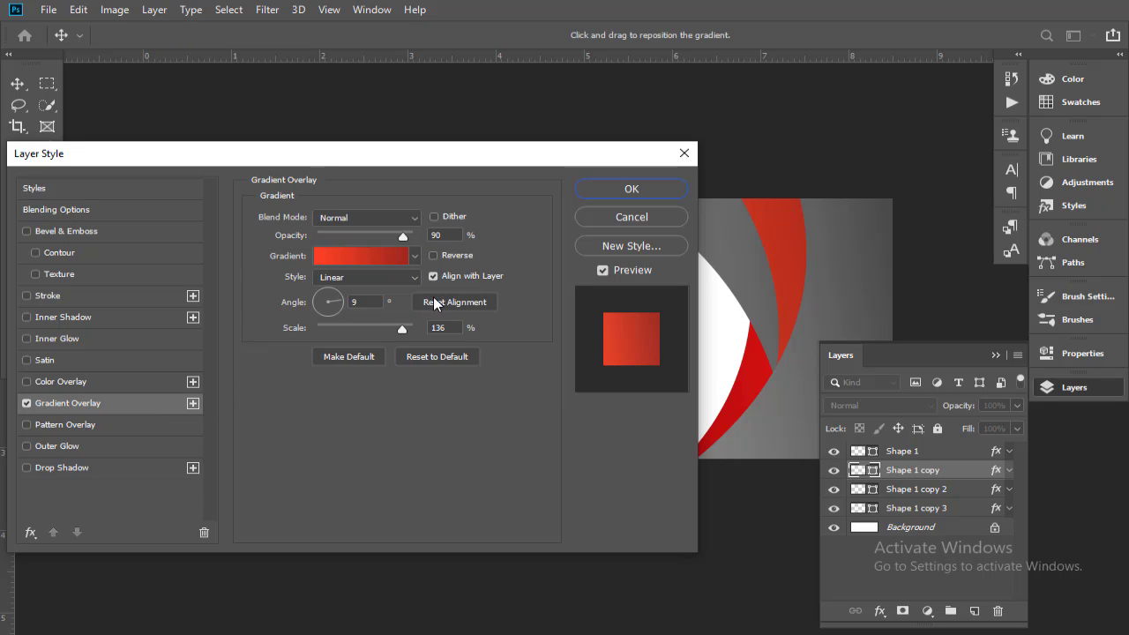
pyautogui.click(413, 257)
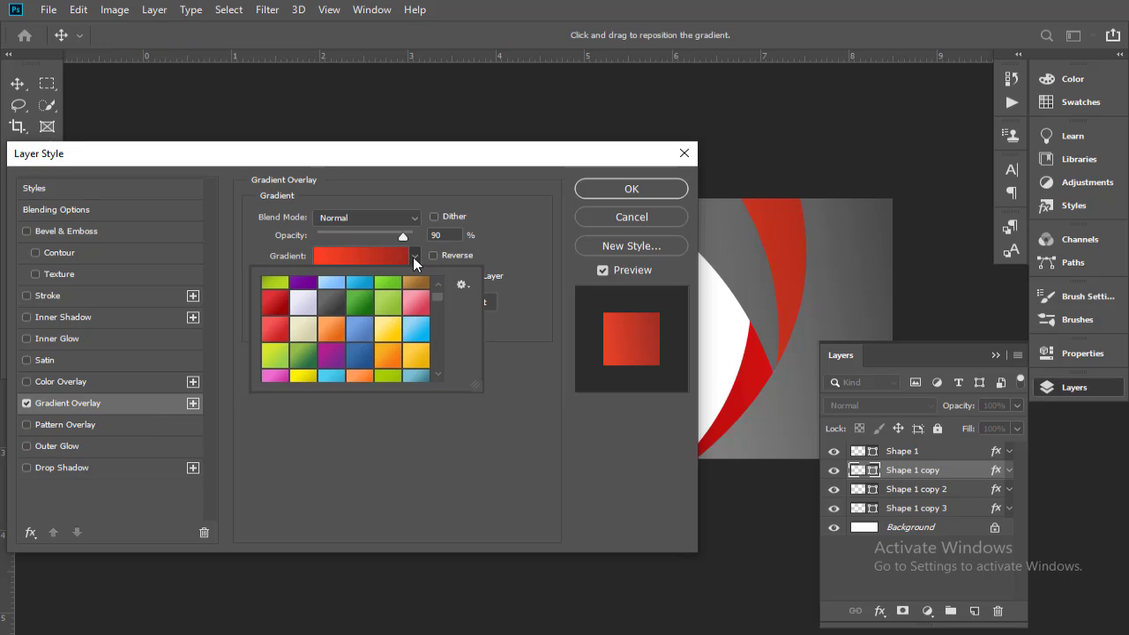
pyautogui.click(279, 308)
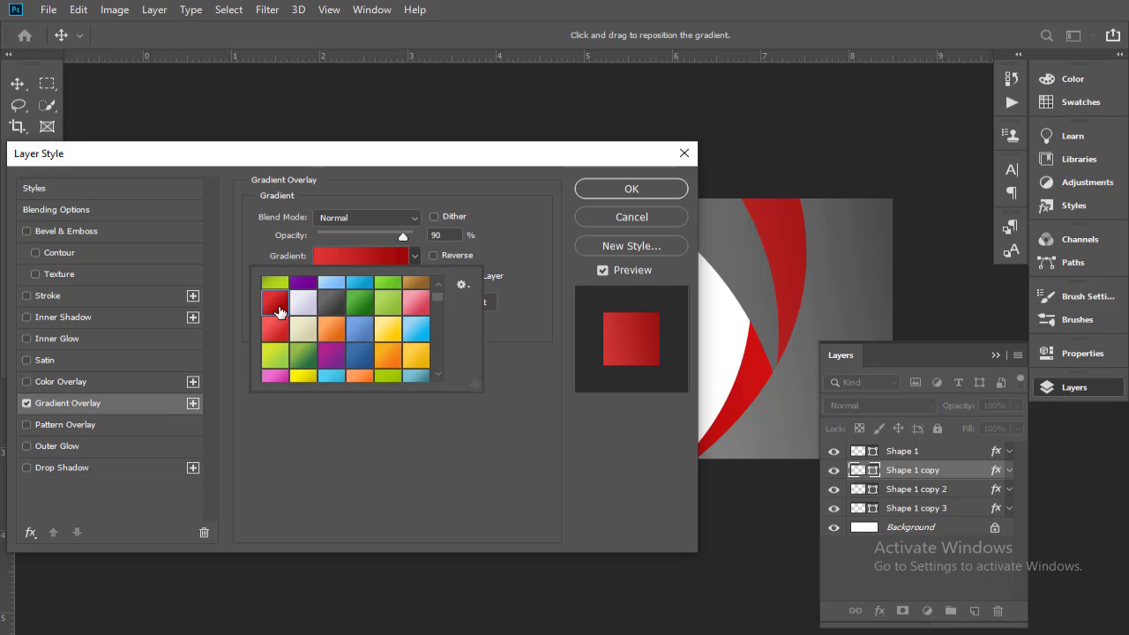
# Set the starting colour stop of Shape 1 copy's overlay gradient to ff0000, reverse the gradient and apply the layer style.
pyautogui.click(390, 258)
pyautogui.click(382, 260)
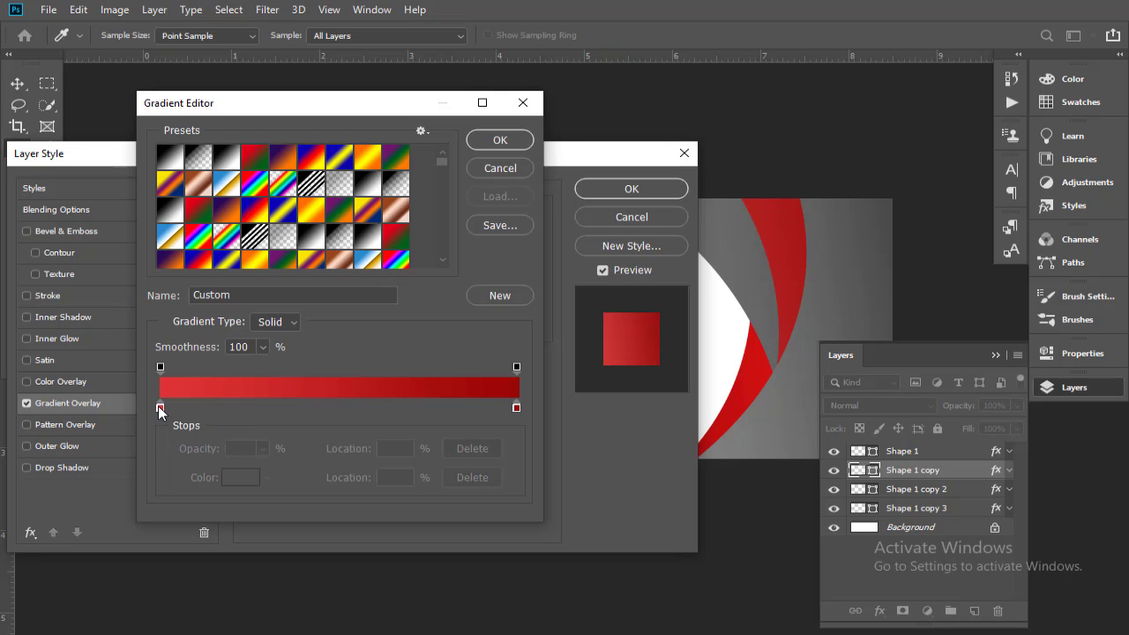
pyautogui.doubleClick(158, 406)
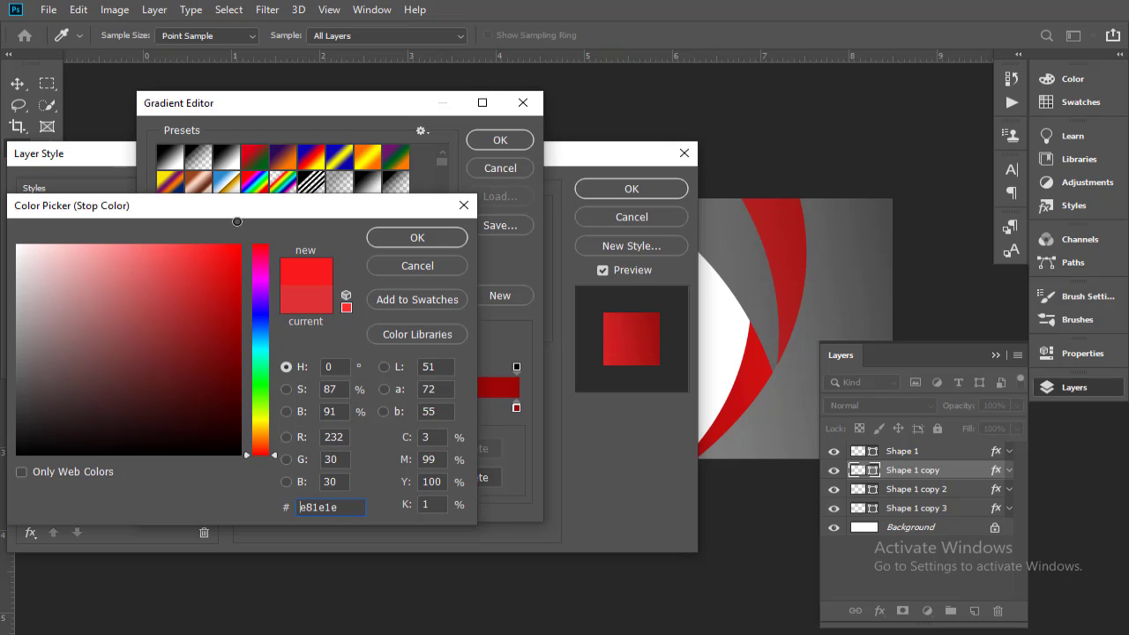
pyautogui.write('ff0000')
pyautogui.click(417, 238)
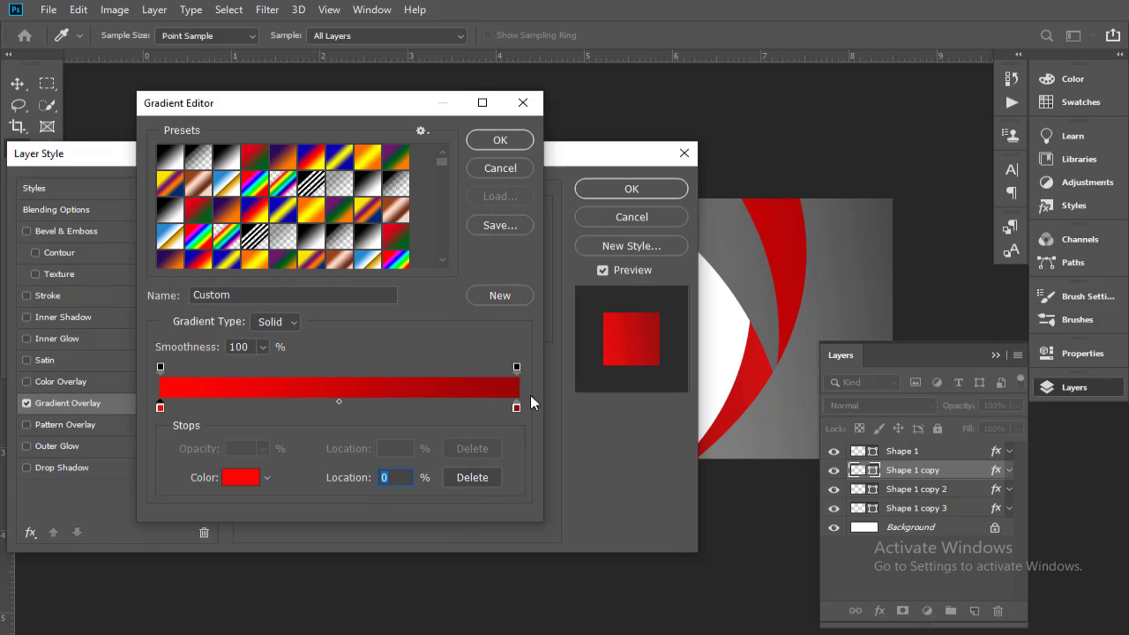
pyautogui.click(499, 142)
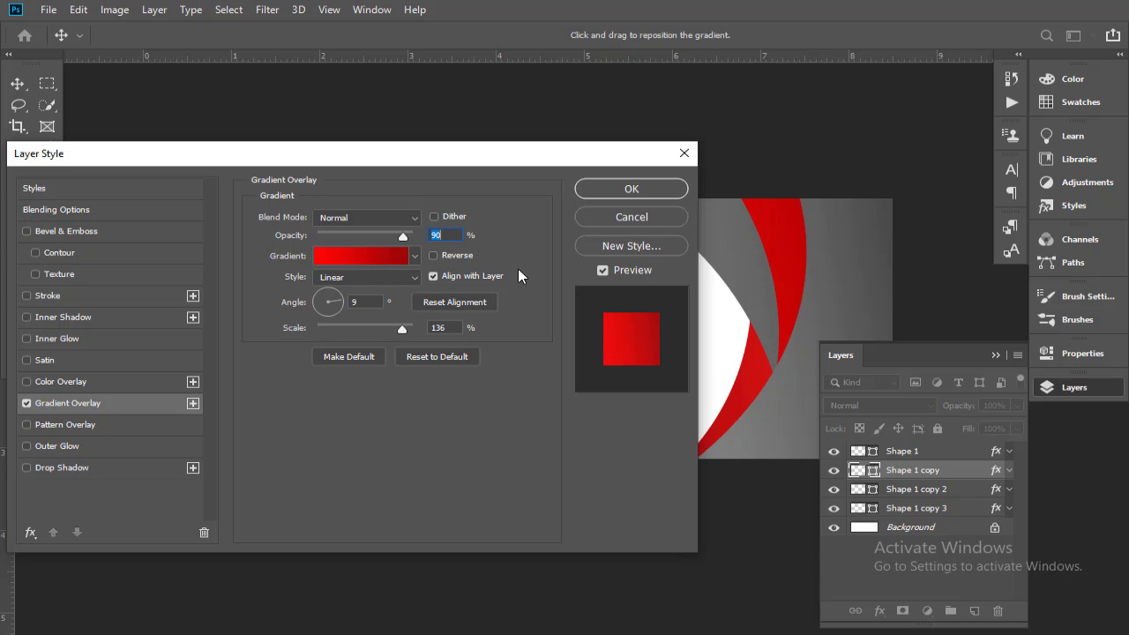
pyautogui.click(466, 255)
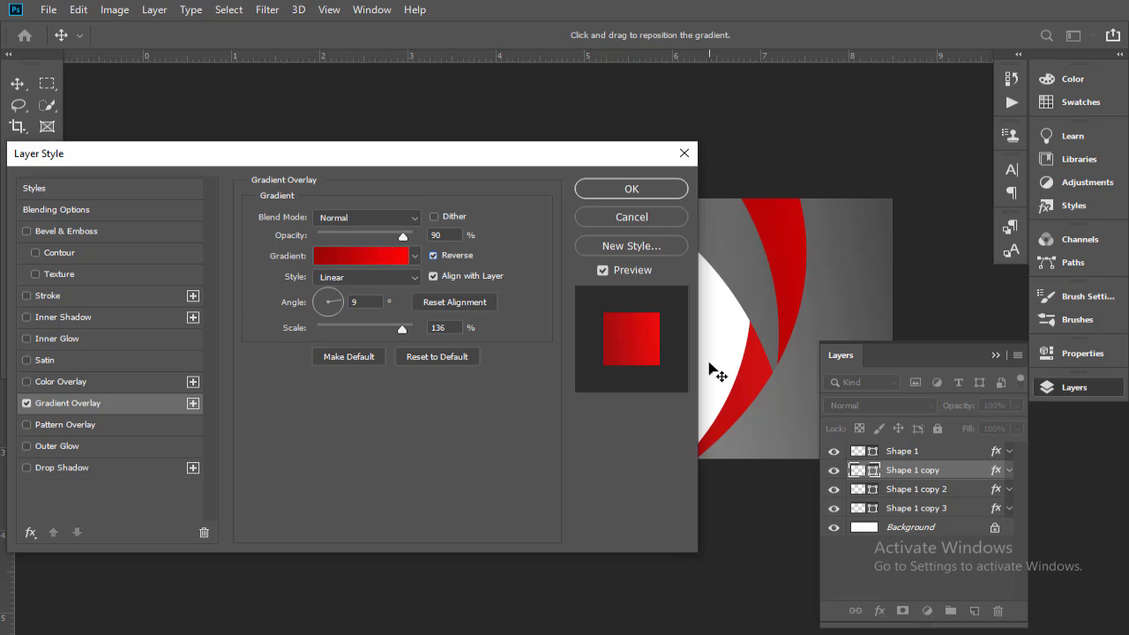
pyautogui.click(648, 190)
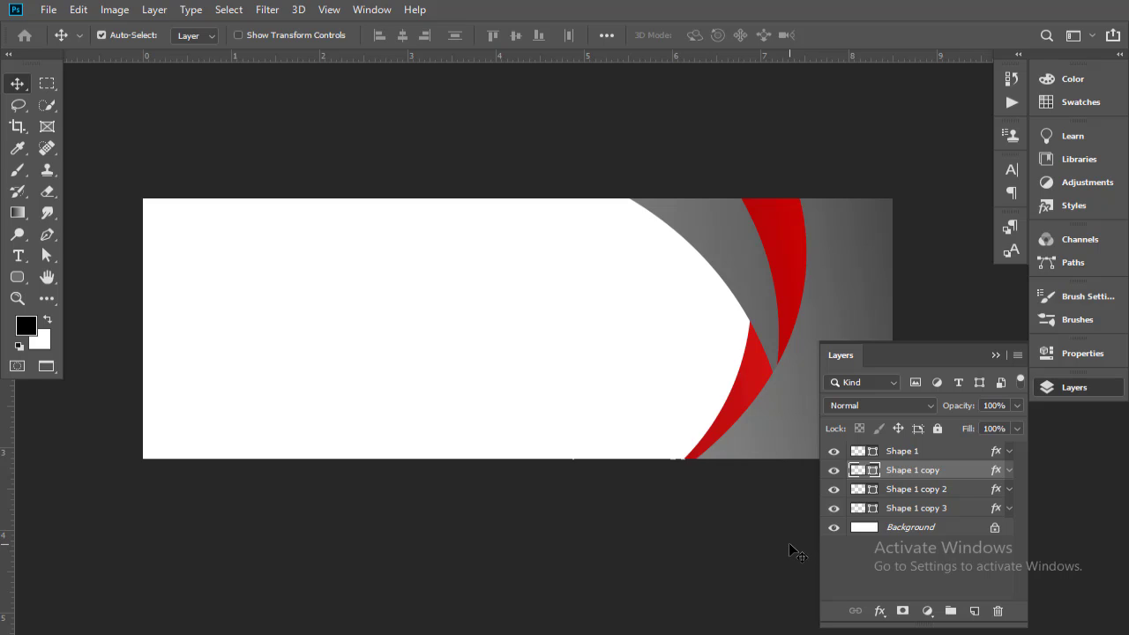
# Nudge Shape 1 copy 2 upwards to narrow the grey band at the canvas's upper edge, fine-tuning its height beside the red curves.
pyautogui.click(764, 324)
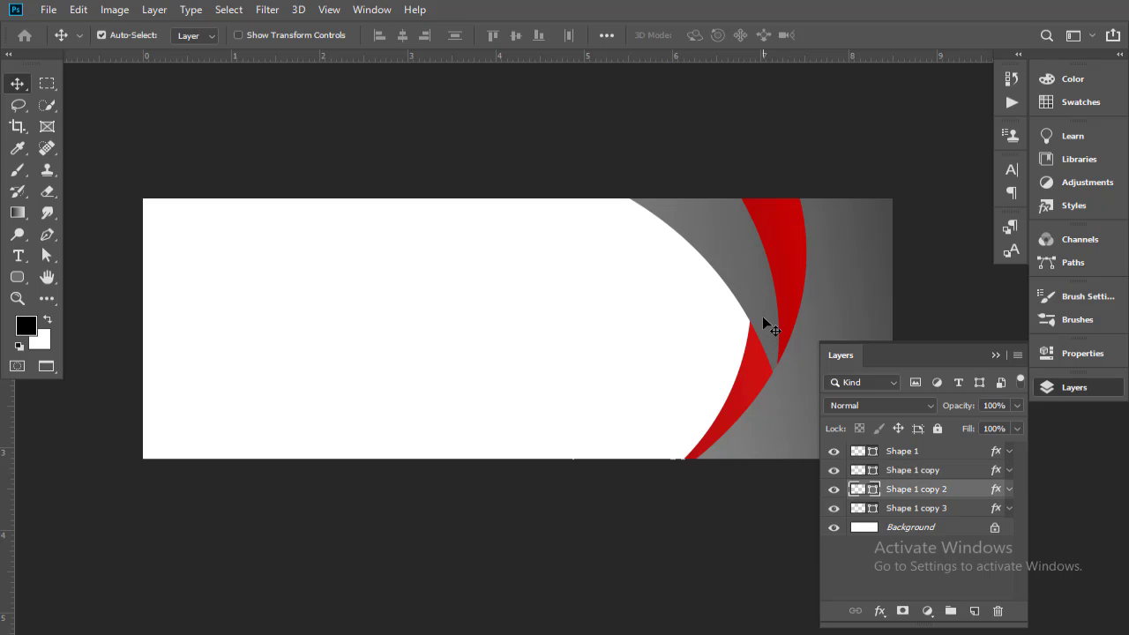
pyautogui.press('Up')
pyautogui.press('Up')
pyautogui.press('Up')
pyautogui.press('Up')
pyautogui.press('Down')
pyautogui.press('Up')
pyautogui.press('Up')
pyautogui.press('Up')
pyautogui.press('Up')
pyautogui.press('Up')
pyautogui.press('Up')
pyautogui.press('Up')
pyautogui.press('Up')
pyautogui.press('Up')
pyautogui.press('Up')
pyautogui.press('Up')
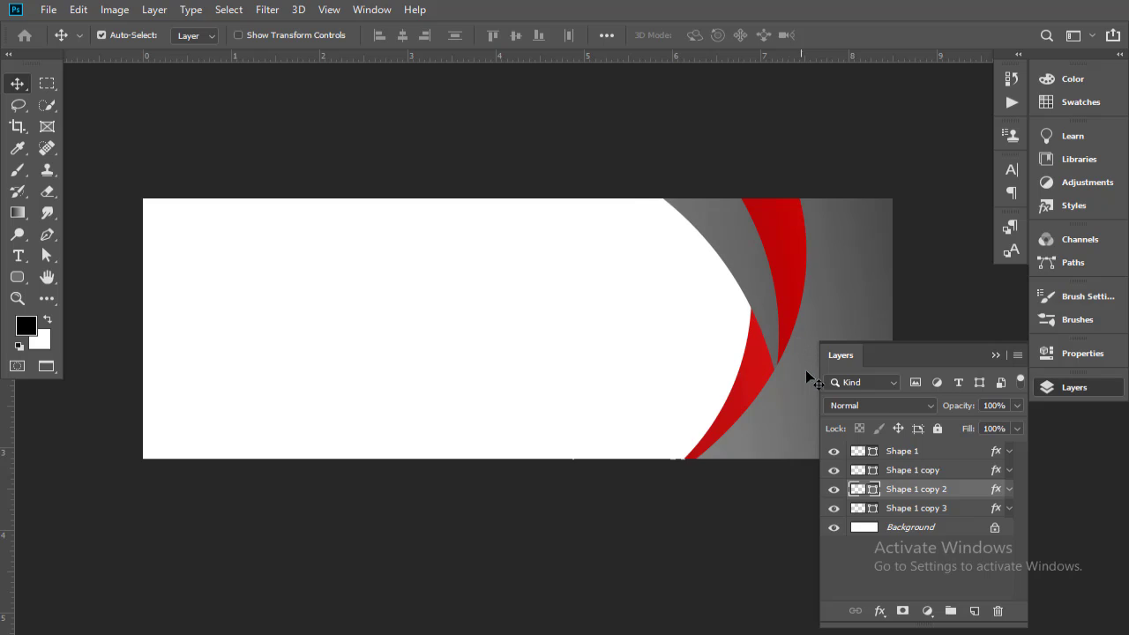
pyautogui.press('Up')
pyautogui.press('Up')
pyautogui.press('Up')
pyautogui.press('Up')
pyautogui.press('Down')
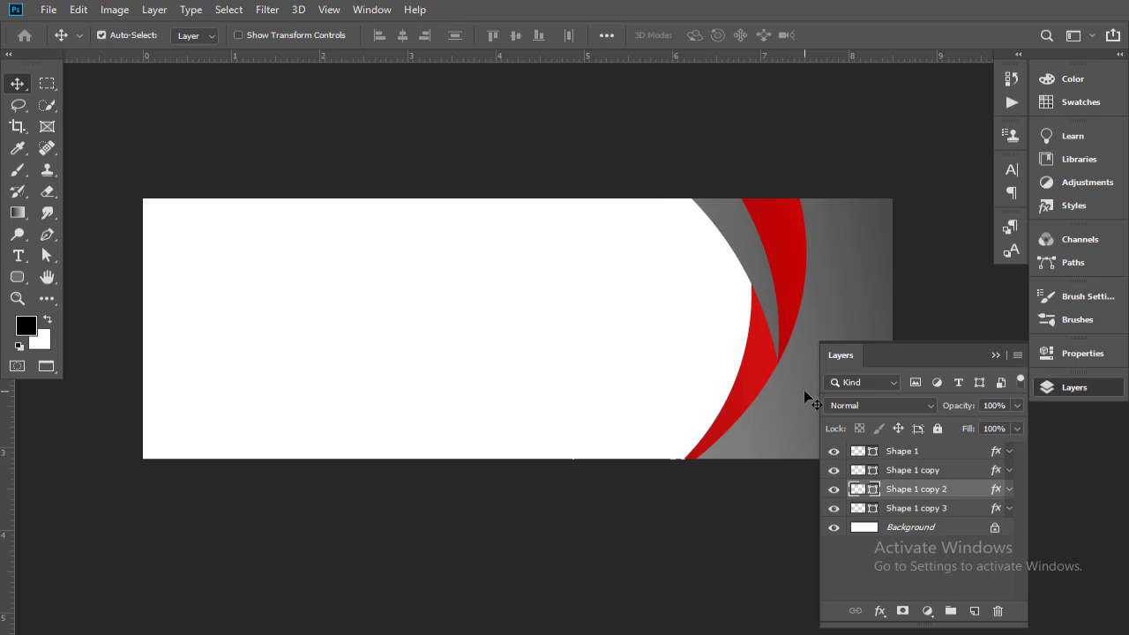
pyautogui.press('Down')
pyautogui.press('Down')
pyautogui.press('Down')
pyautogui.press('Up')
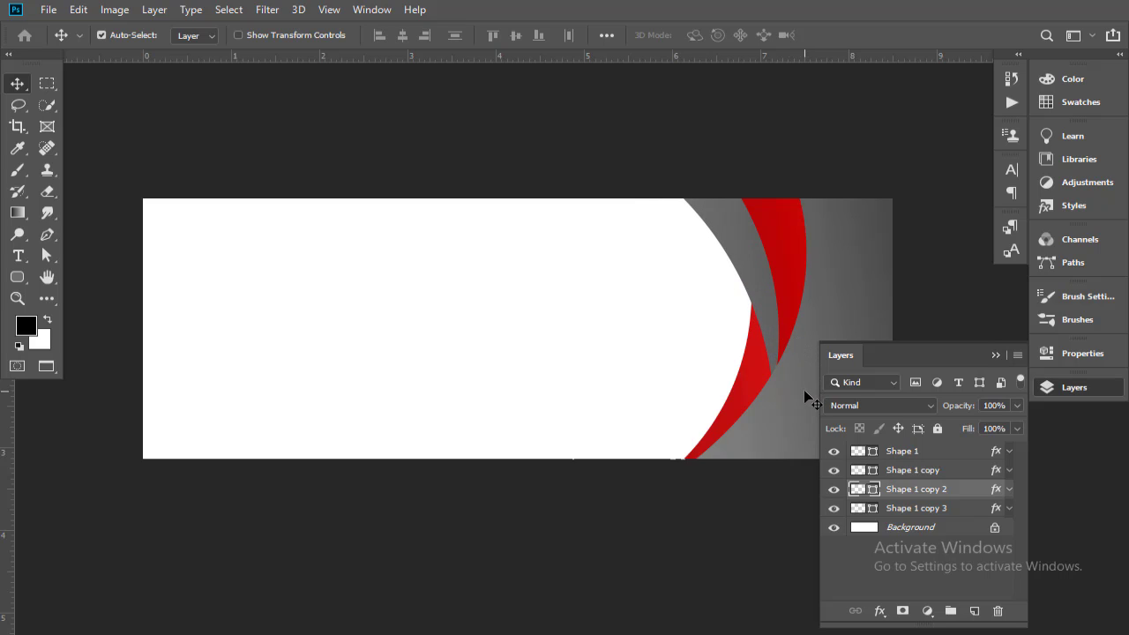
pyautogui.press('Up')
# Rotate Shape 1 copy 2 counter-clockwise by about 2° with Free Transform.
pyautogui.hotkey('ctrl', 't')
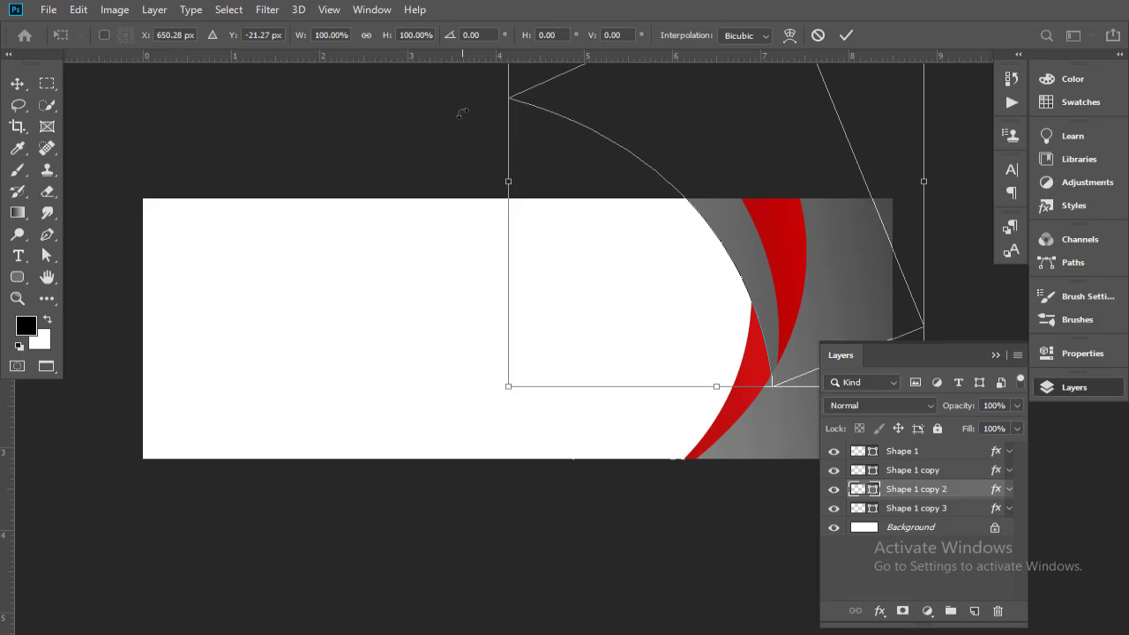
pyautogui.moveTo(462, 113); pyautogui.dragTo(453, 127)
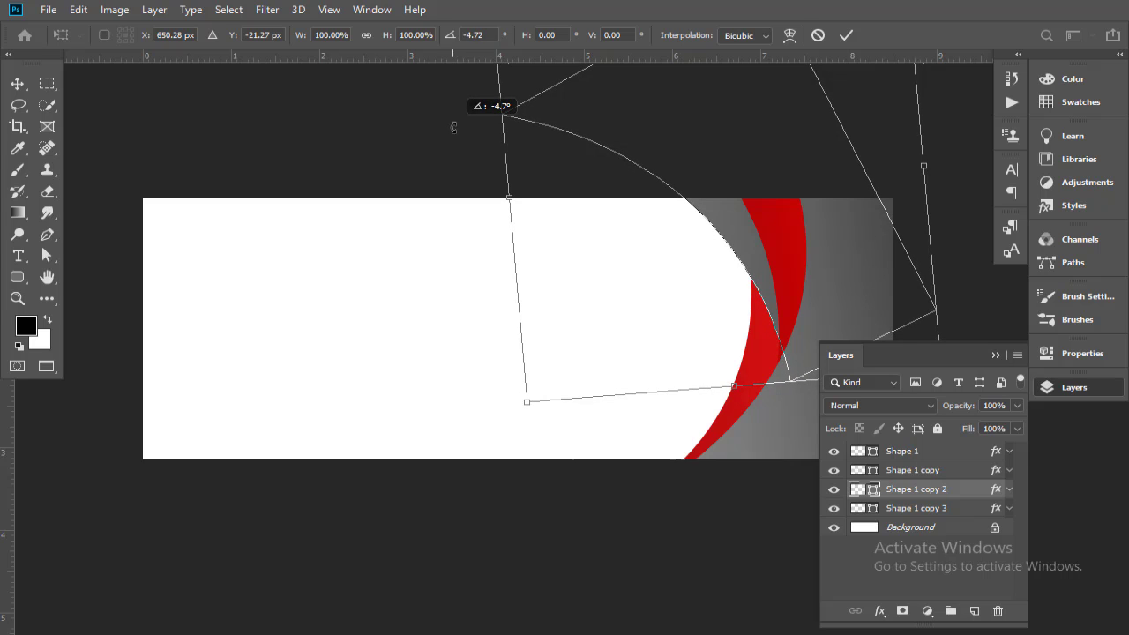
pyautogui.moveTo(458, 125); pyautogui.dragTo(456, 114)
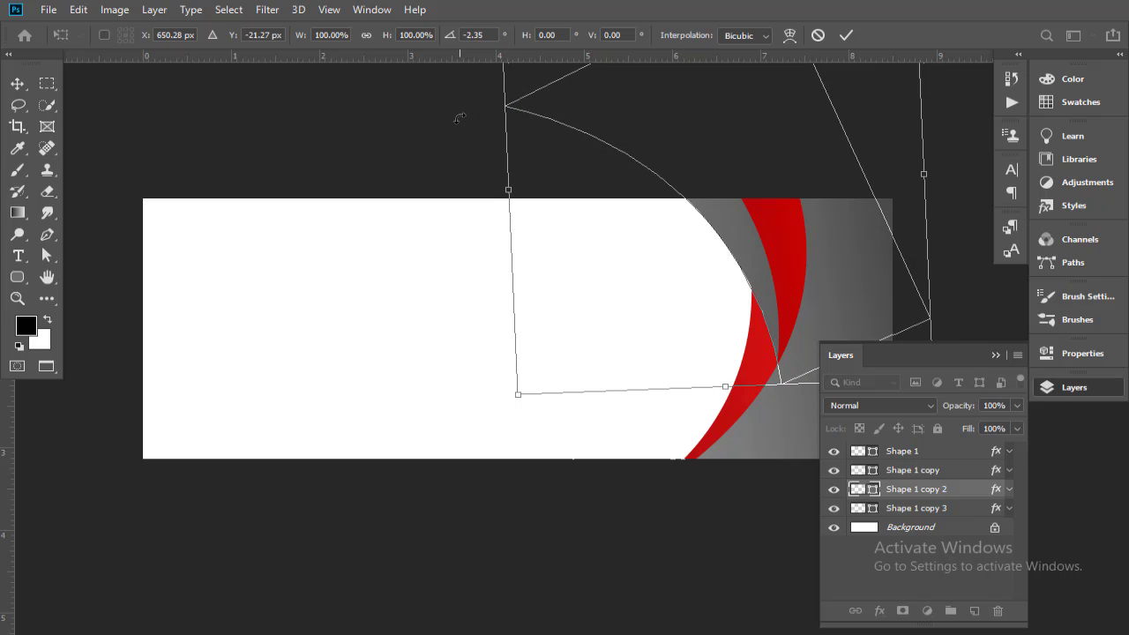
pyautogui.press('Return')
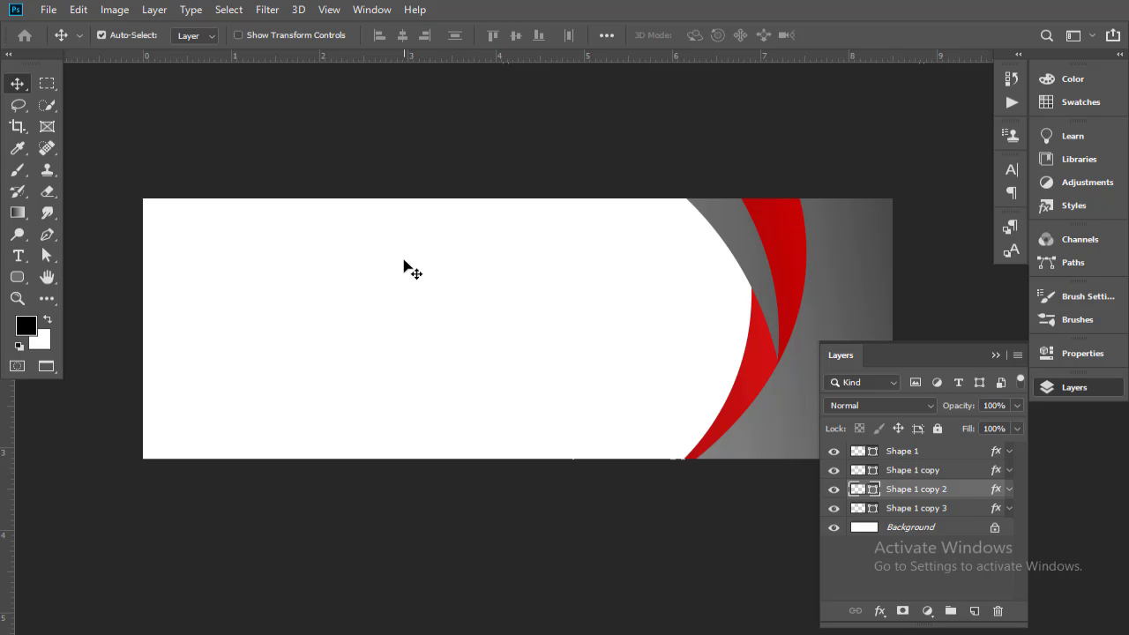
# Nudge Shape 1 copy 2 to the left to widen the grey band again, with a slight correction back to the right.
pyautogui.press('Left')
pyautogui.press('Left')
pyautogui.press('Left')
pyautogui.press('Left')
pyautogui.press('Left')
pyautogui.press('Left')
pyautogui.press('Left')
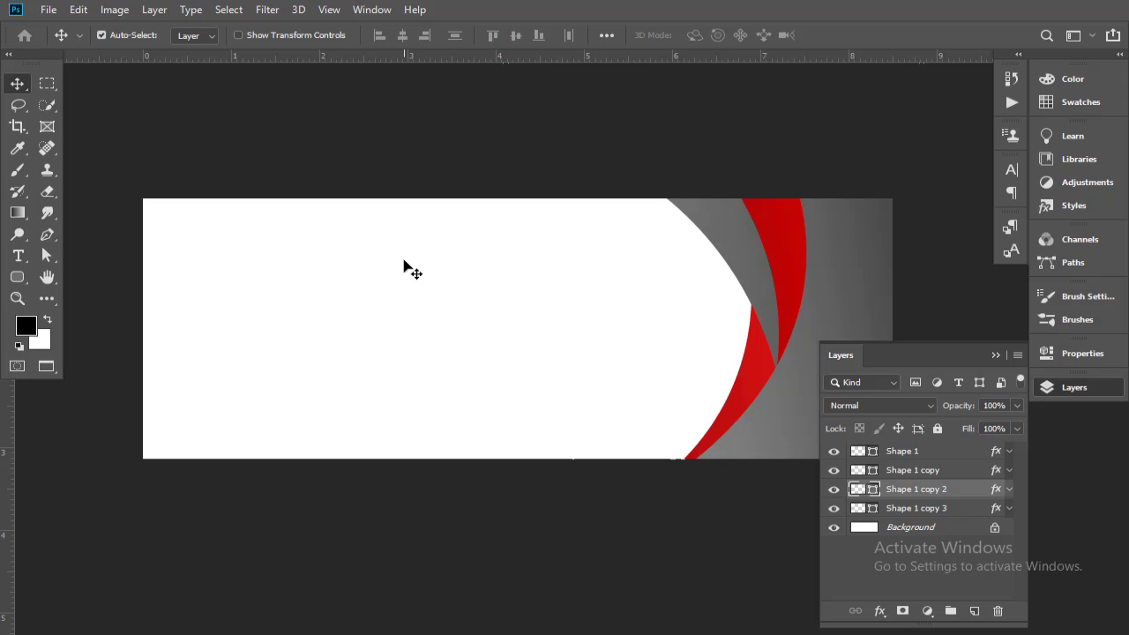
pyautogui.press('Left')
pyautogui.press('Left')
pyautogui.press('Left')
pyautogui.press('Left')
pyautogui.press('Left')
pyautogui.press('Left')
pyautogui.press('Left')
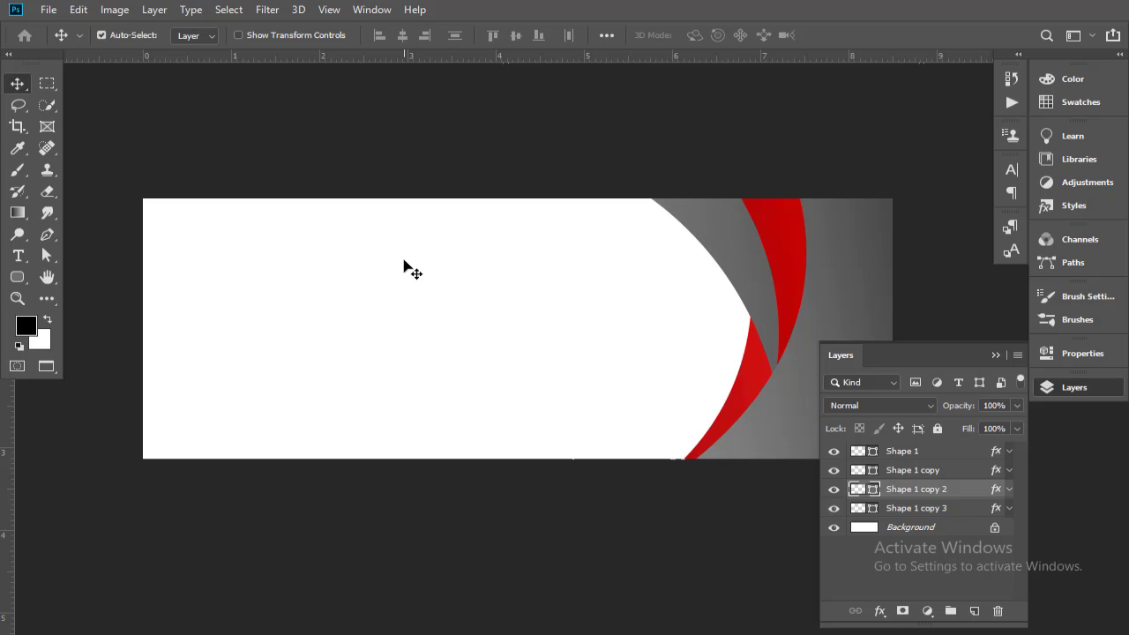
pyautogui.press('Right')
pyautogui.press('Right')
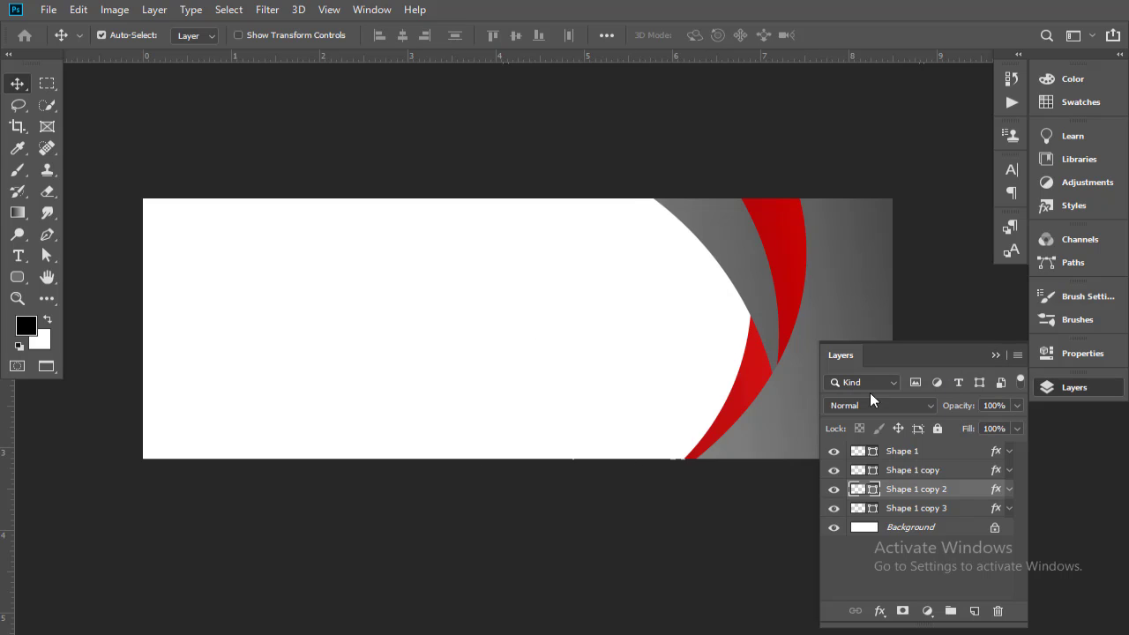
# Add a new empty layer directly beneath Shape 1.
pyautogui.moveTo(595, 318); pyautogui.dragTo(466, 301)
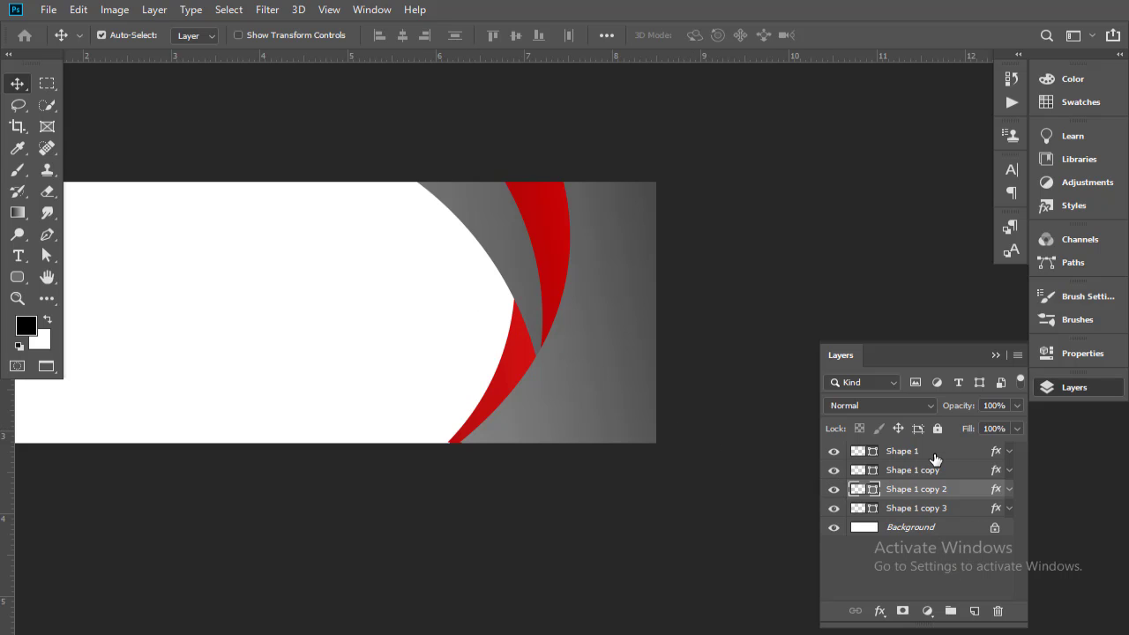
pyautogui.click(935, 457)
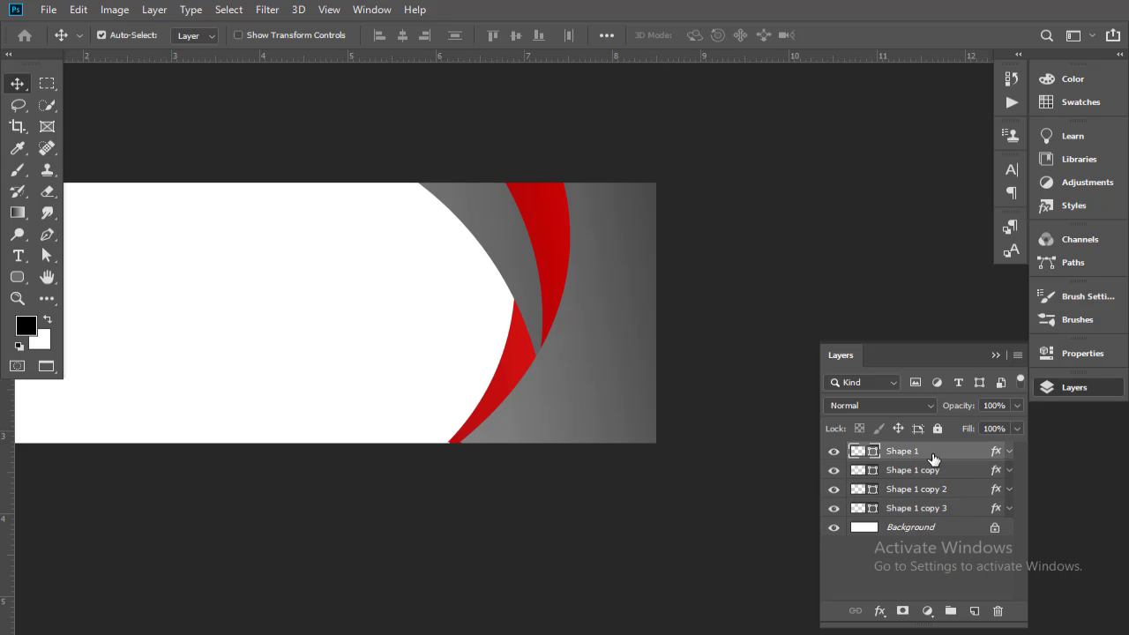
pyautogui.keyDown('ctrl'); pyautogui.click(977, 611); pyautogui.keyUp('ctrl')
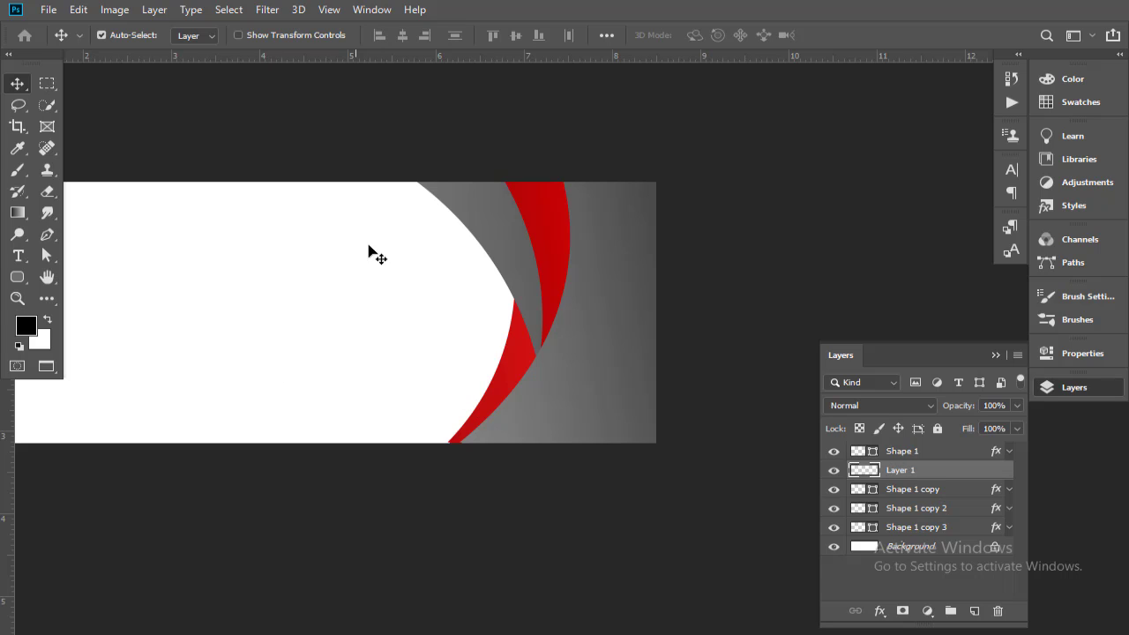
# Add a 3 px centred black-and-white gradient Stroke at 65% opacity to Shape 1, keep Reverse on and apply the layer style.
pyautogui.click(939, 452)
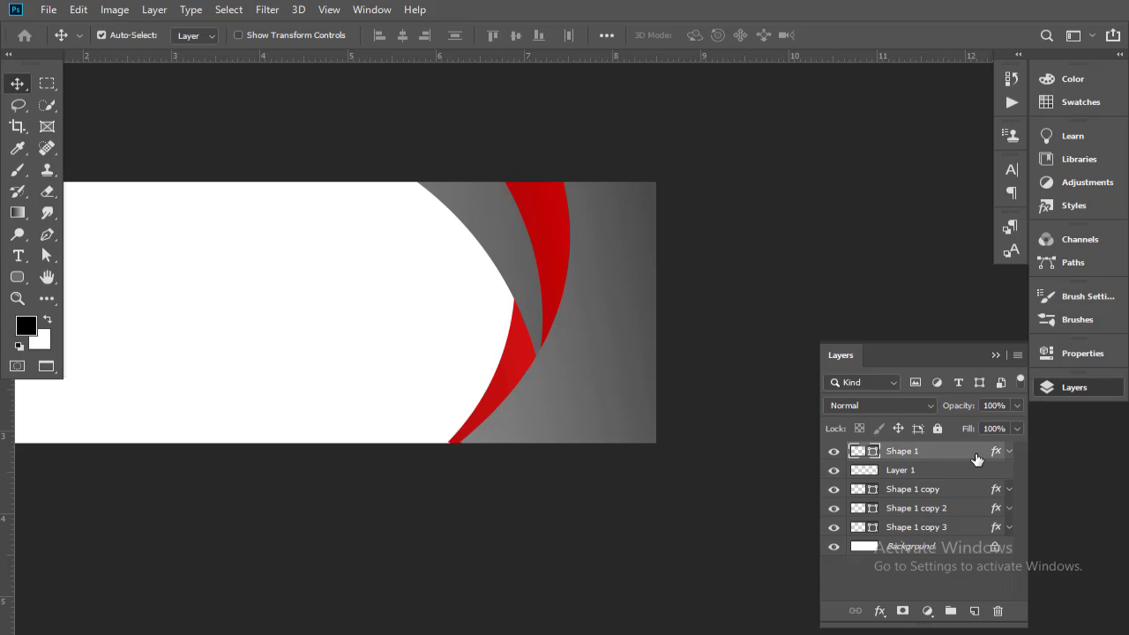
pyautogui.doubleClick(977, 458)
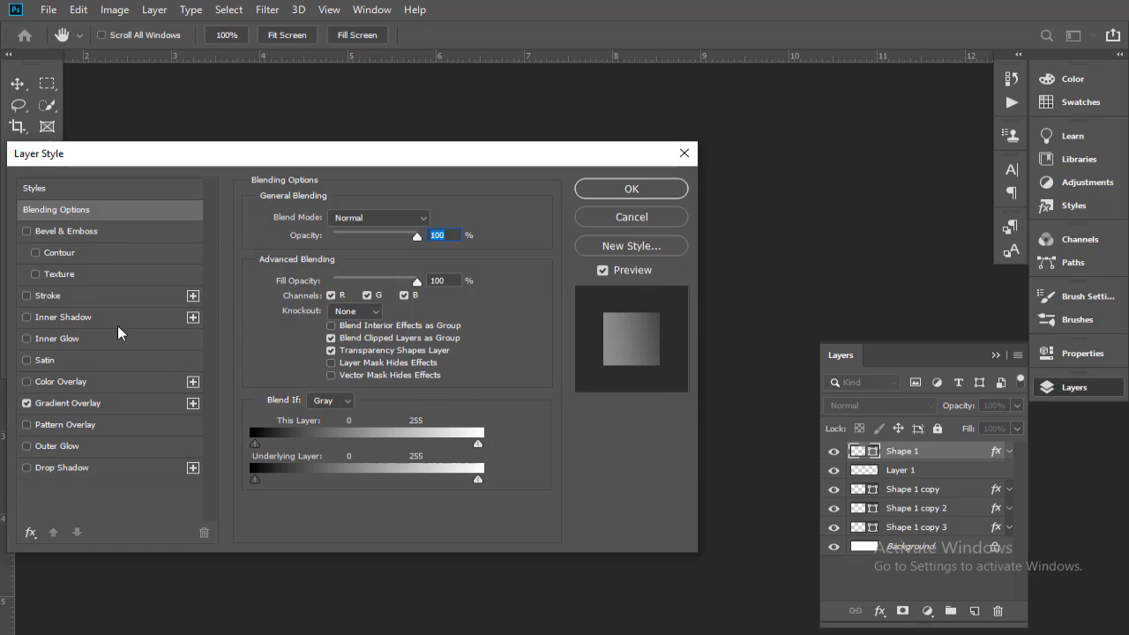
pyautogui.click(26, 296)
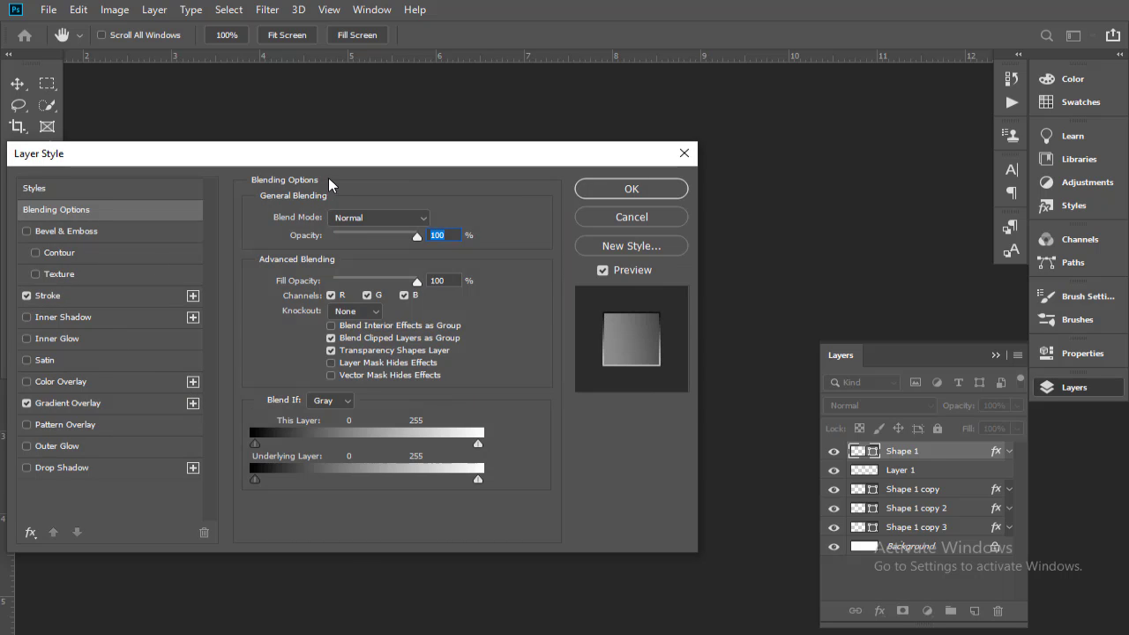
pyautogui.click(105, 300)
pyautogui.moveTo(486, 163); pyautogui.dragTo(183, 127)
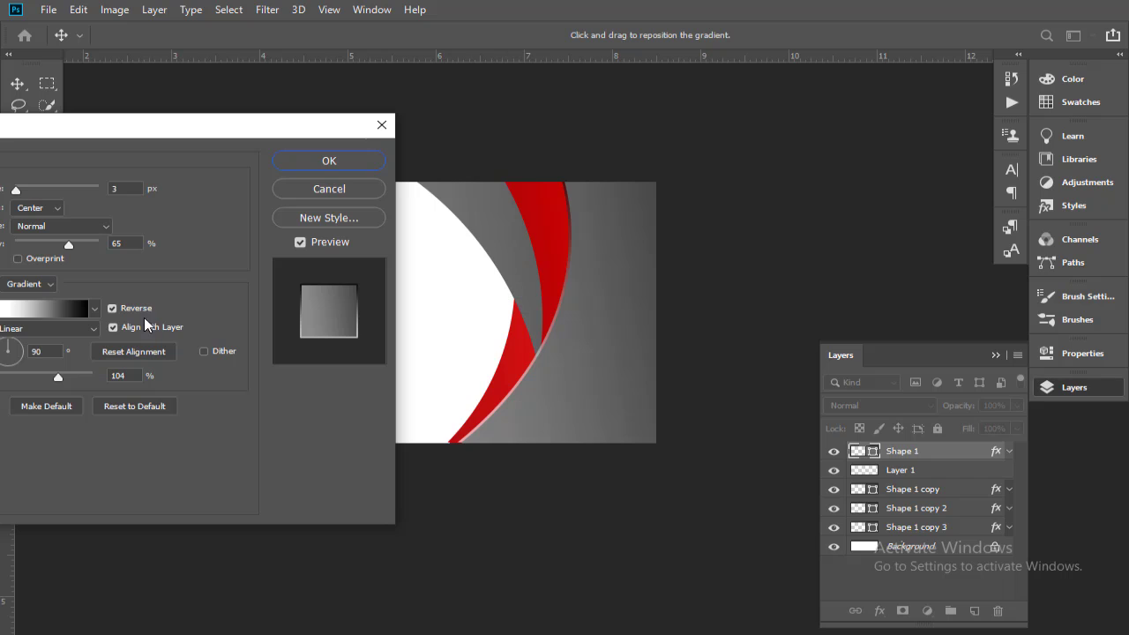
pyautogui.click(112, 309)
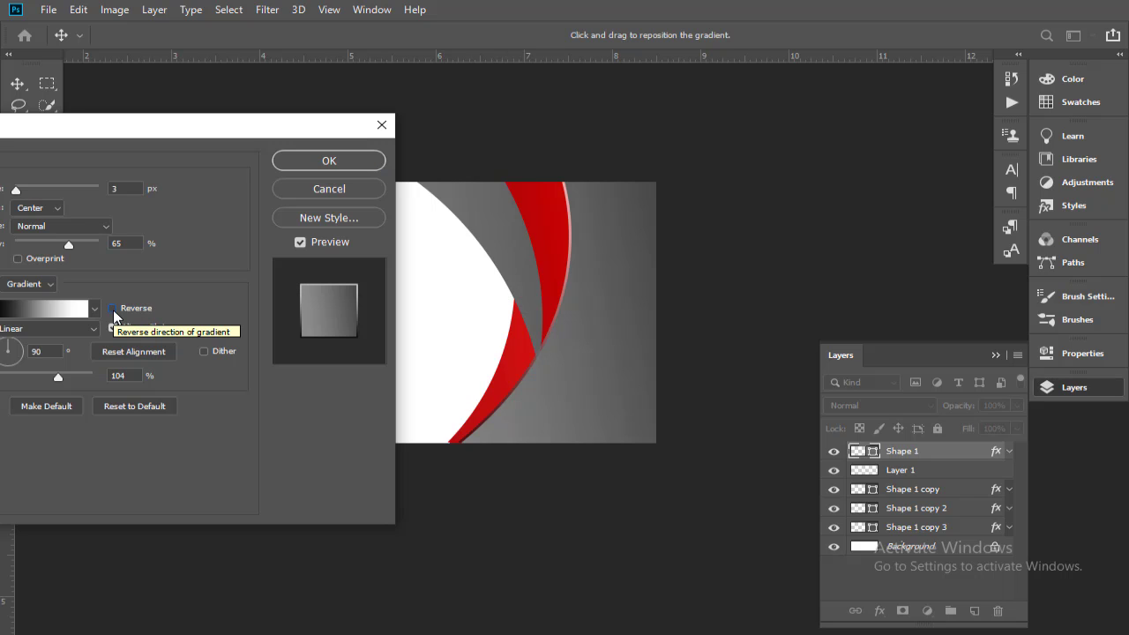
pyautogui.click(112, 309)
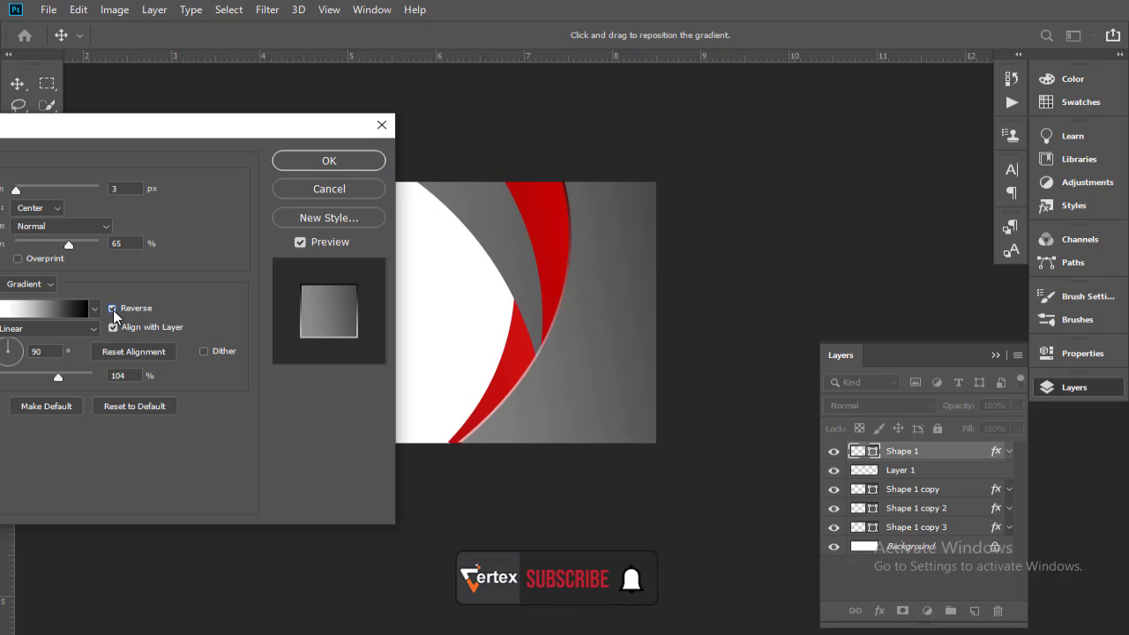
pyautogui.click(334, 160)
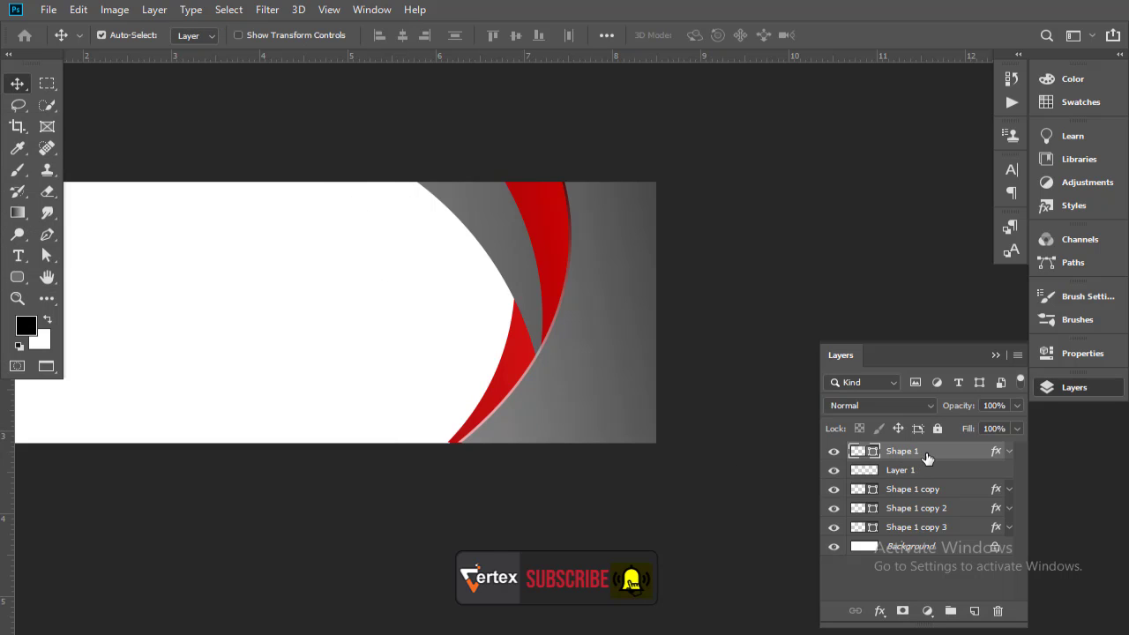
# Select Layer 1 and set up a soft black brush at 64 px size and 43% opacity.
pyautogui.click(929, 490)
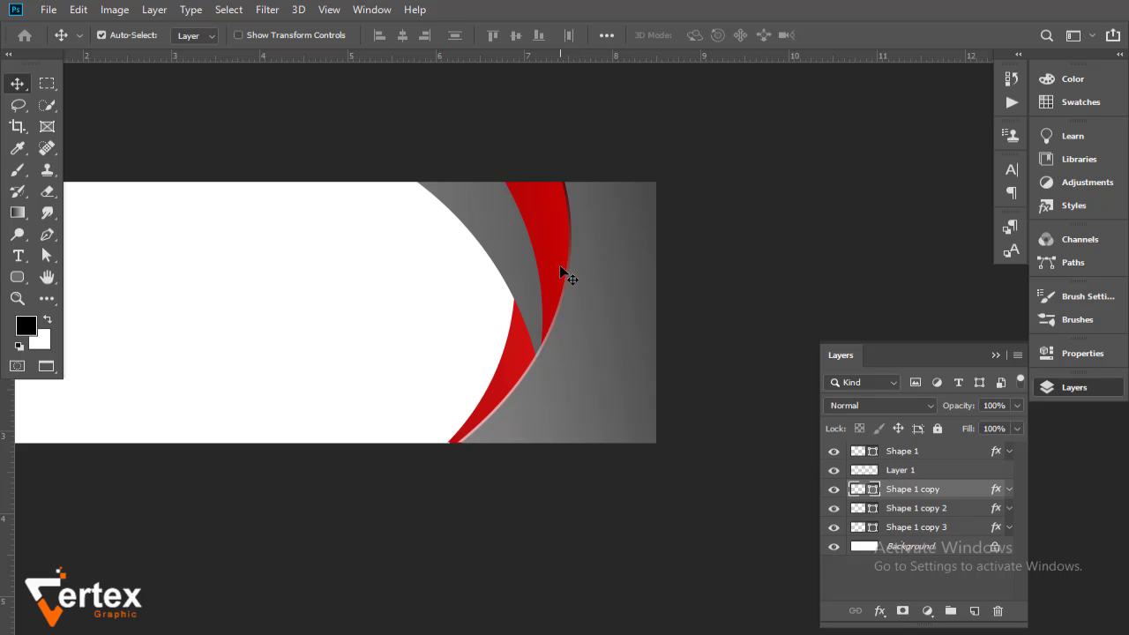
pyautogui.click(917, 473)
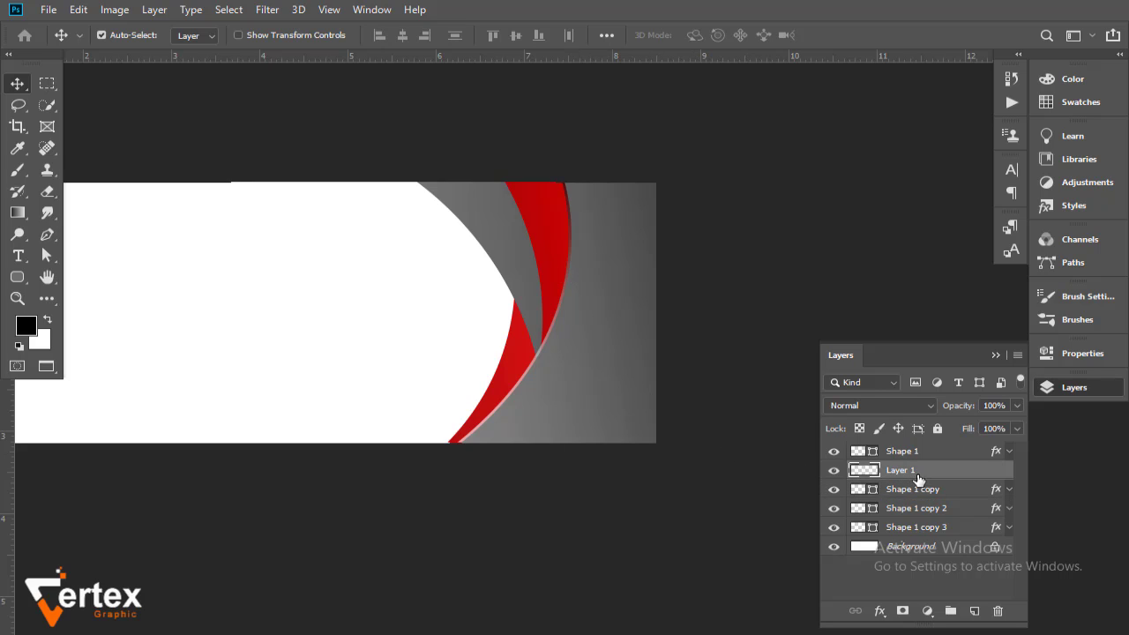
pyautogui.click(18, 171)
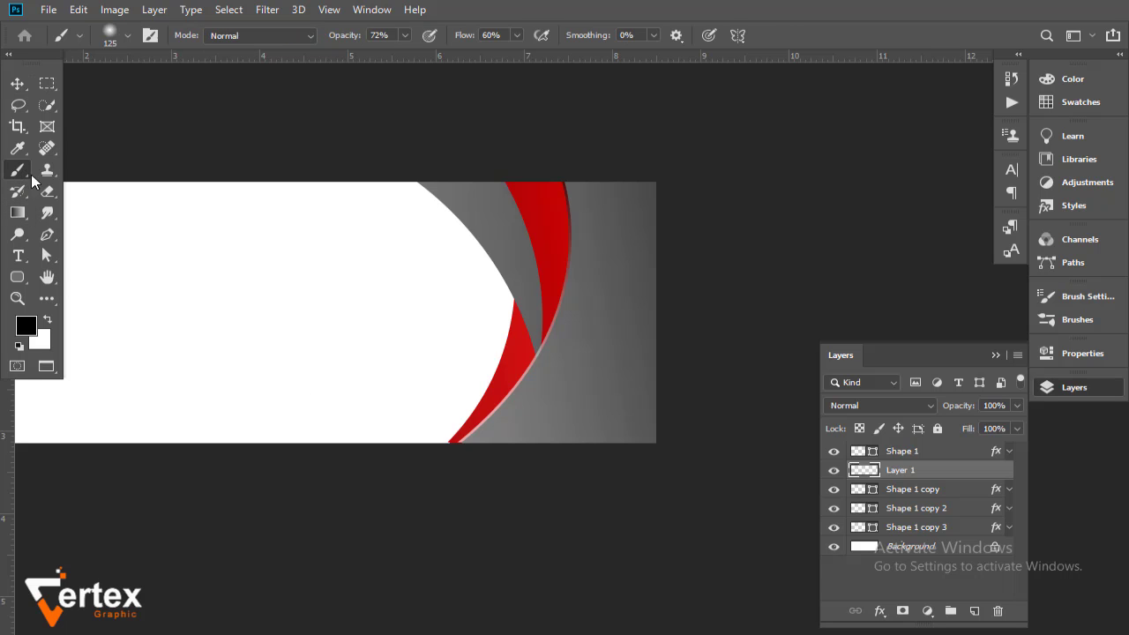
pyautogui.click(123, 38)
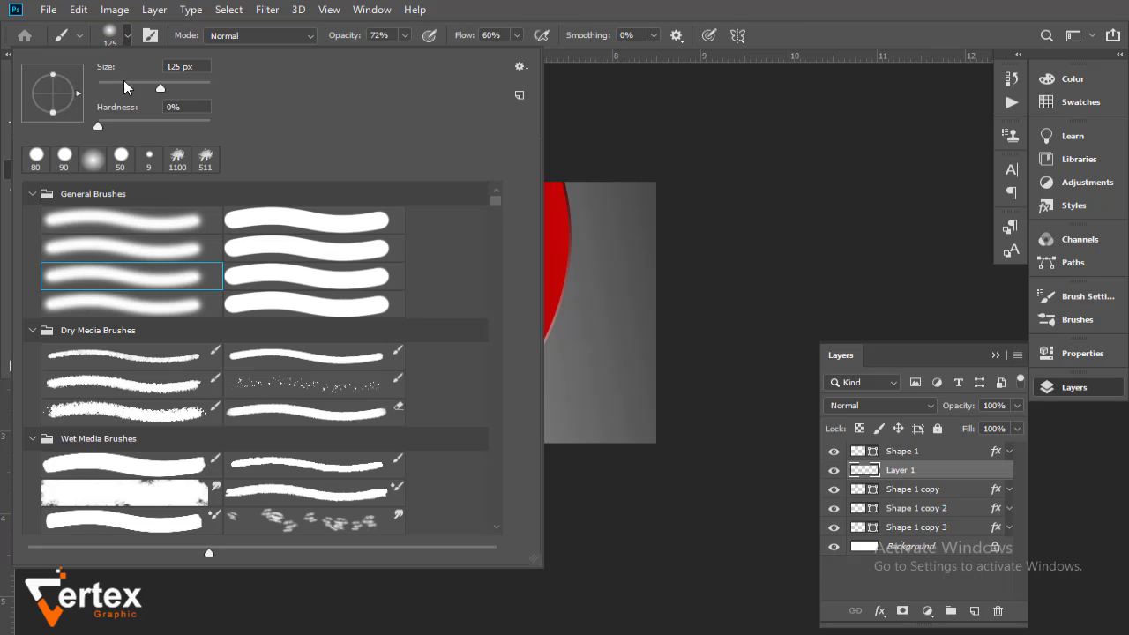
pyautogui.click(132, 87)
pyautogui.click(735, 130)
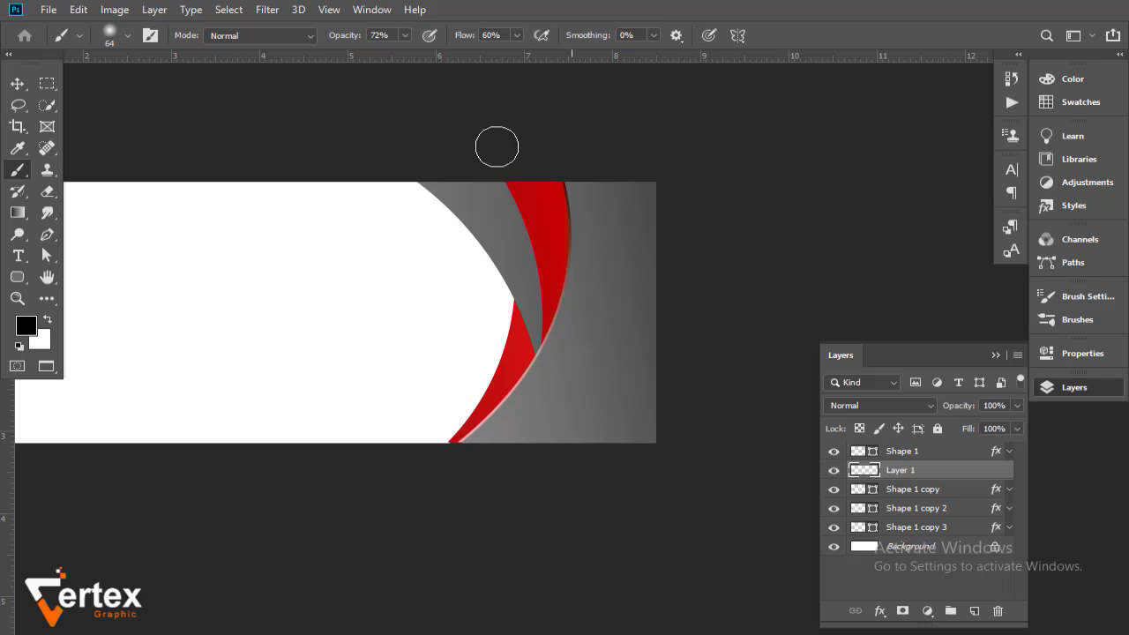
pyautogui.click(405, 35)
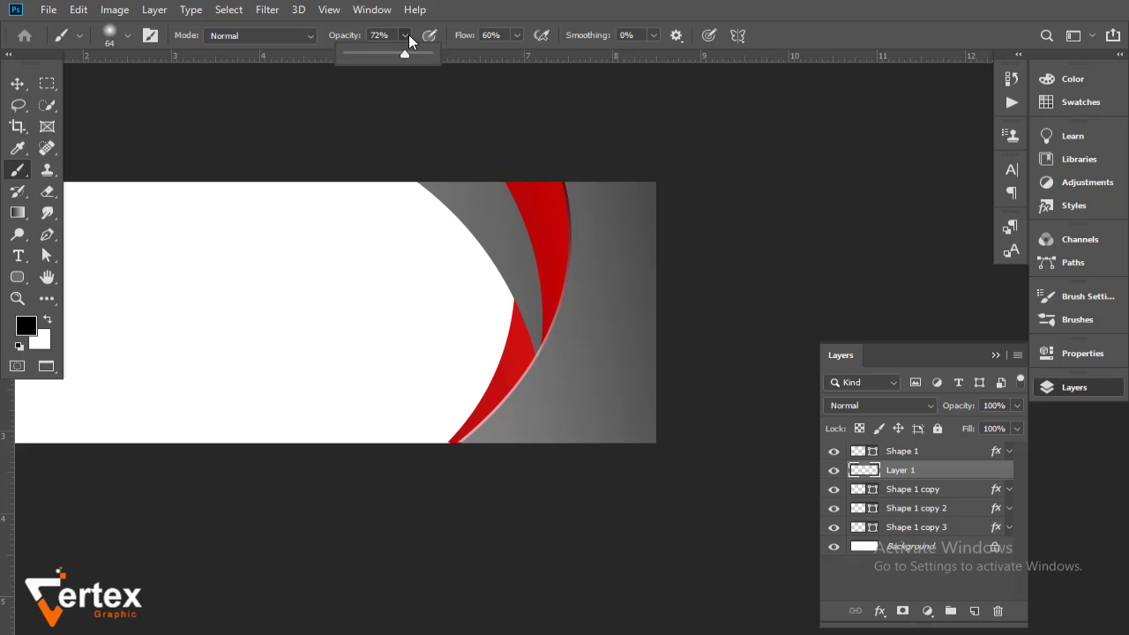
pyautogui.moveTo(394, 58); pyautogui.dragTo(382, 55)
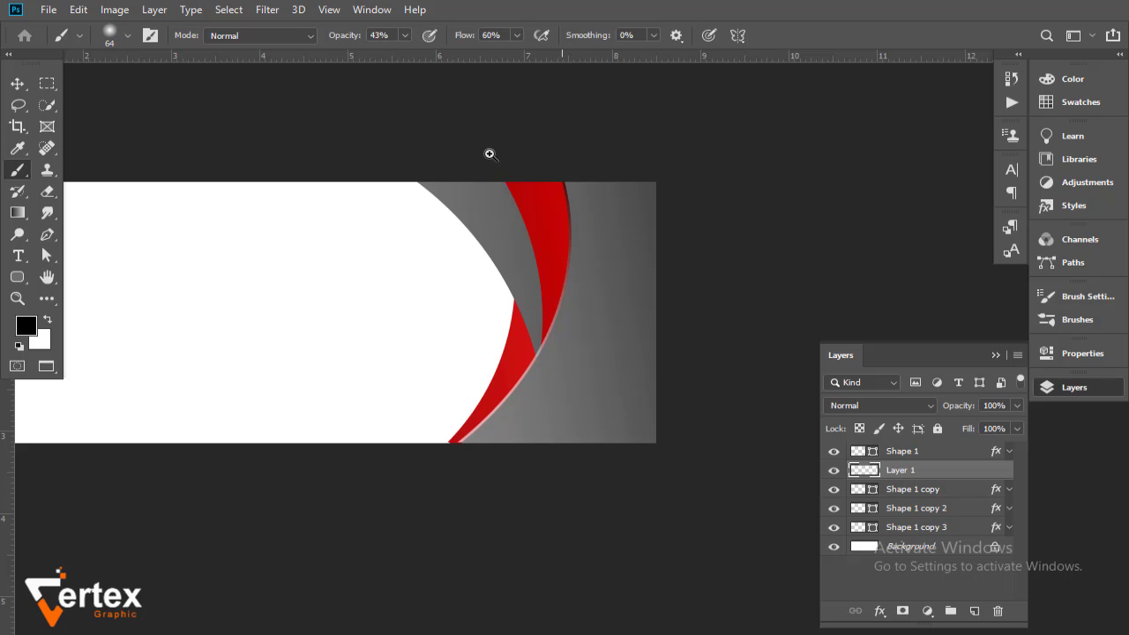
# Paint a soft black shadow on Layer 1 along the whole curved edge of Shape 1, over the red bands.
pyautogui.hotkey('ctrl', 'space')
pyautogui.moveTo(446, 183); pyautogui.dragTo(649, 371)
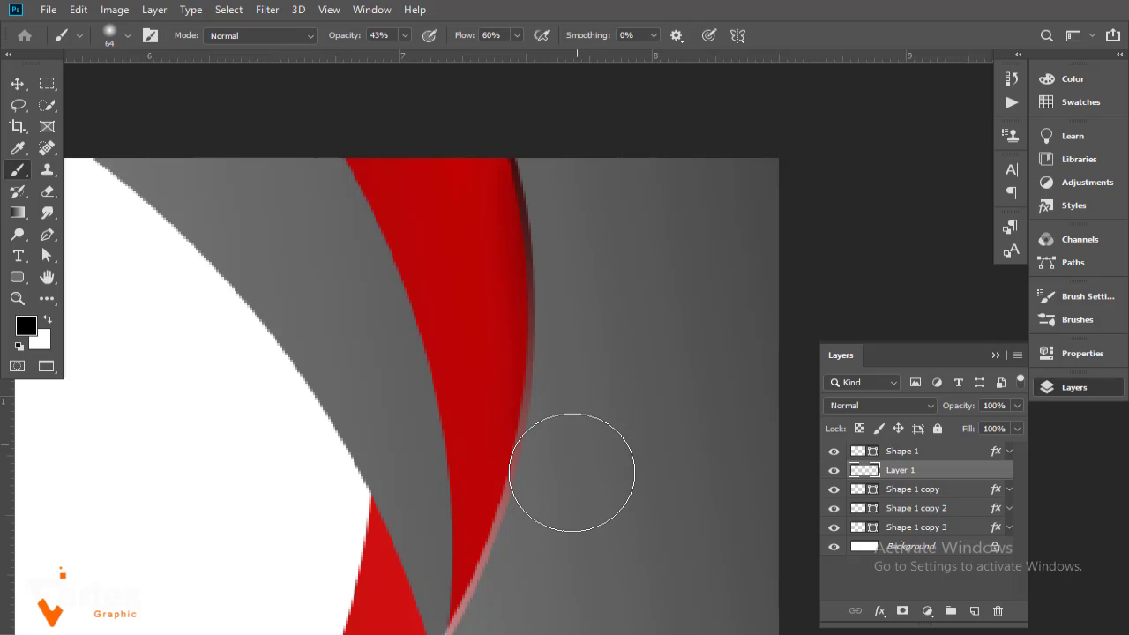
pyautogui.moveTo(582, 408); pyautogui.dragTo(607, 191)
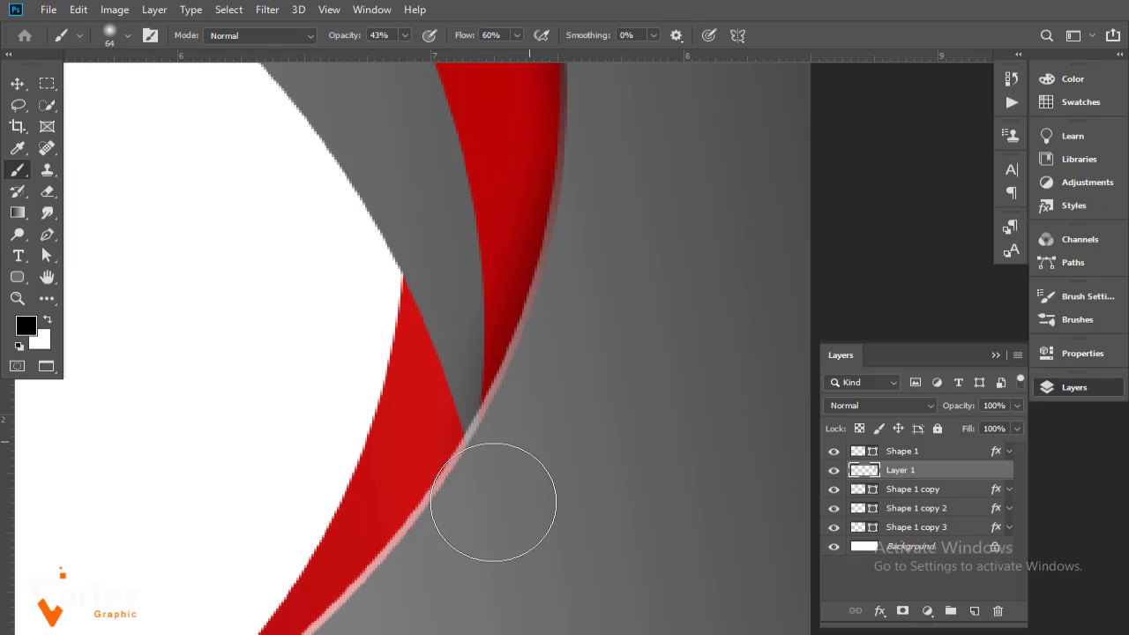
pyautogui.moveTo(536, 397); pyautogui.dragTo(580, 262)
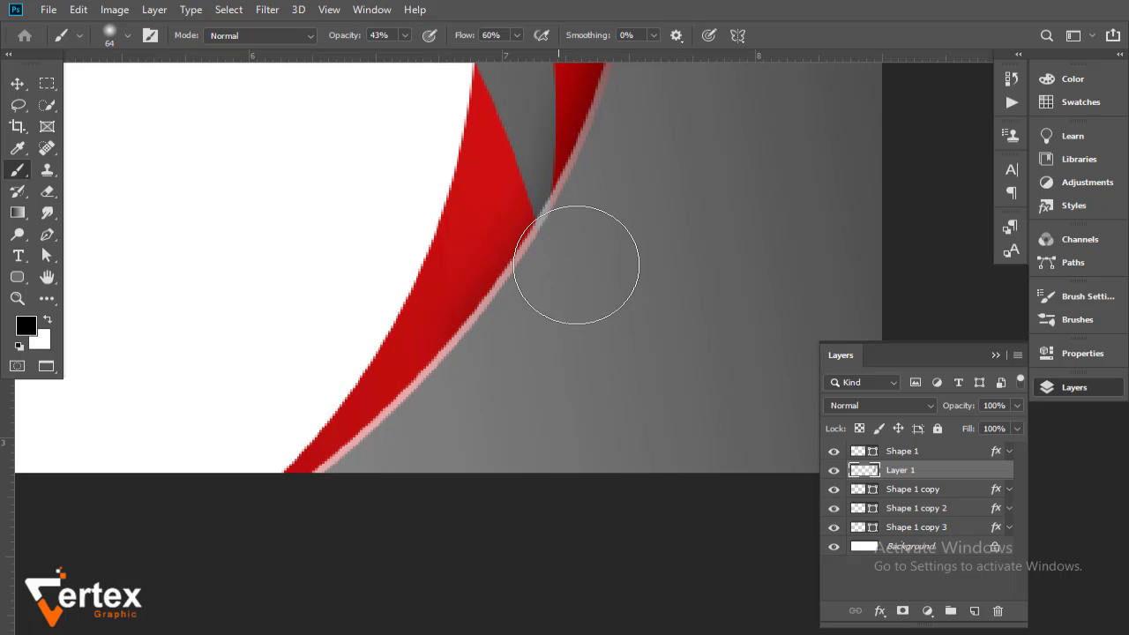
pyautogui.moveTo(456, 421)
pyautogui.mouseDown()
pyautogui.moveTo(380, 481)
pyautogui.moveTo(429, 462)
pyautogui.mouseUp()
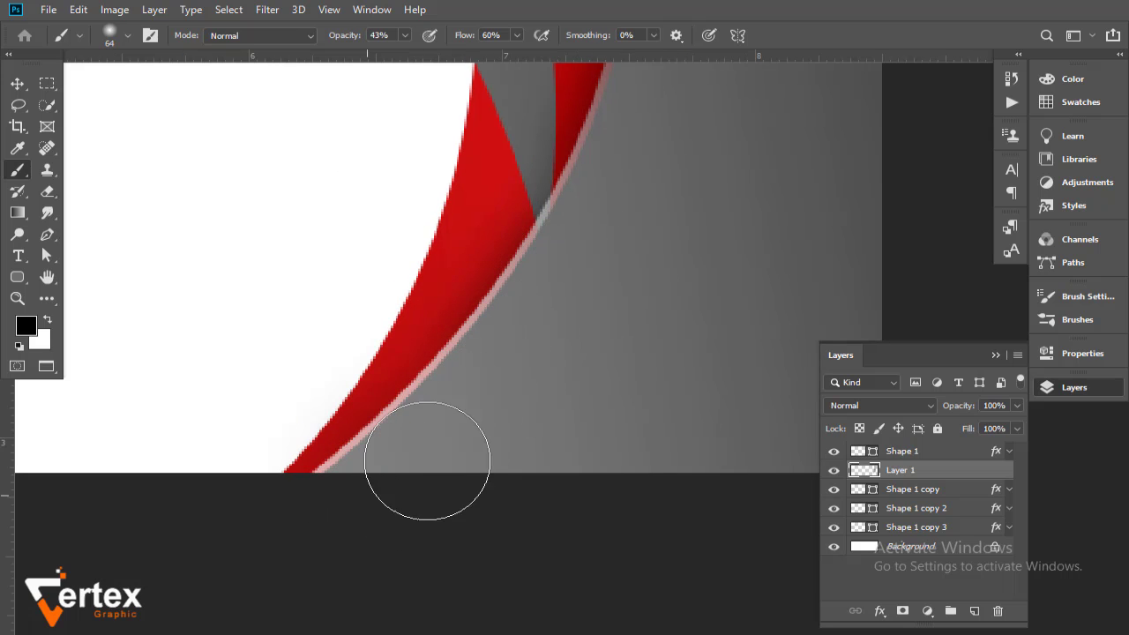
pyautogui.moveTo(550, 260)
pyautogui.mouseDown()
pyautogui.moveTo(512, 345)
pyautogui.moveTo(378, 474)
pyautogui.mouseUp()
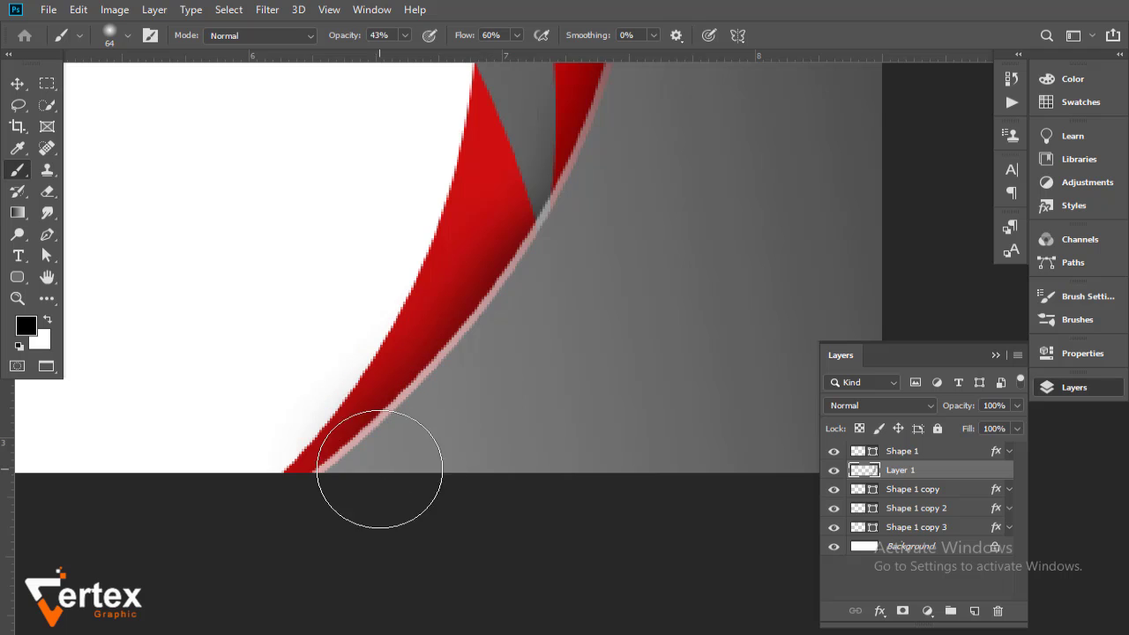
pyautogui.hotkey('ctrl', '0')
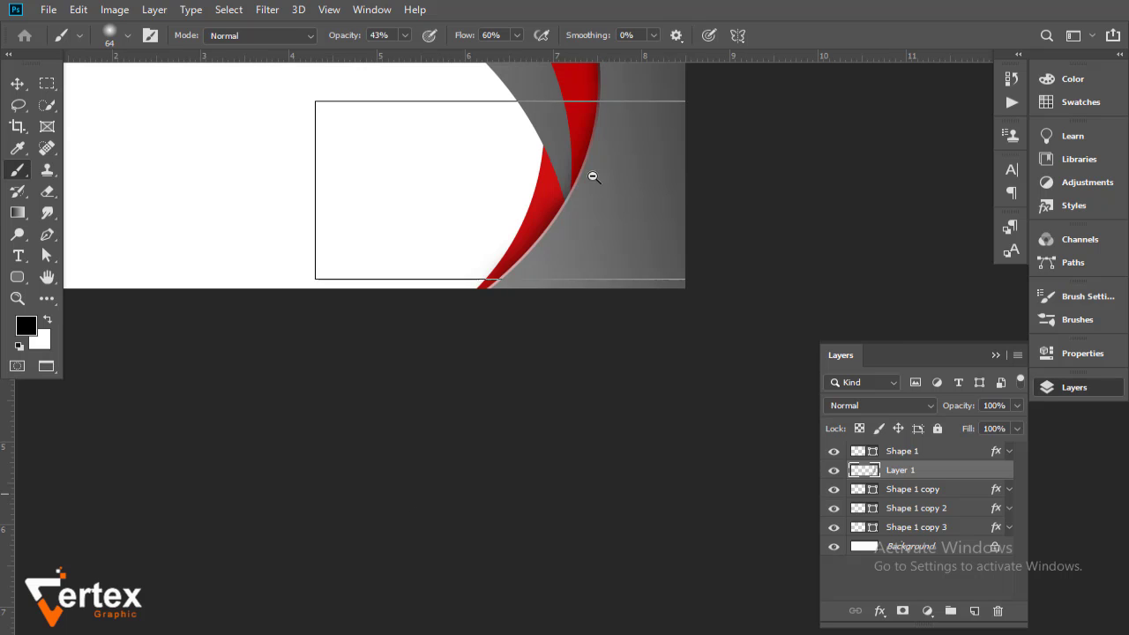
pyautogui.moveTo(556, 292); pyautogui.dragTo(544, 291)
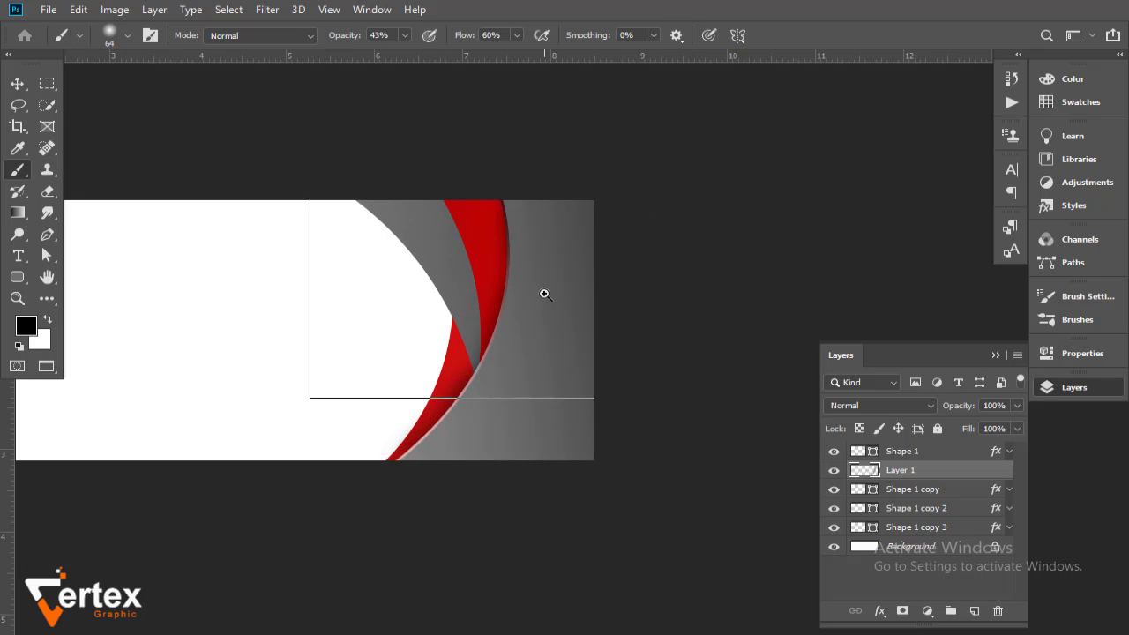
pyautogui.click(562, 282)
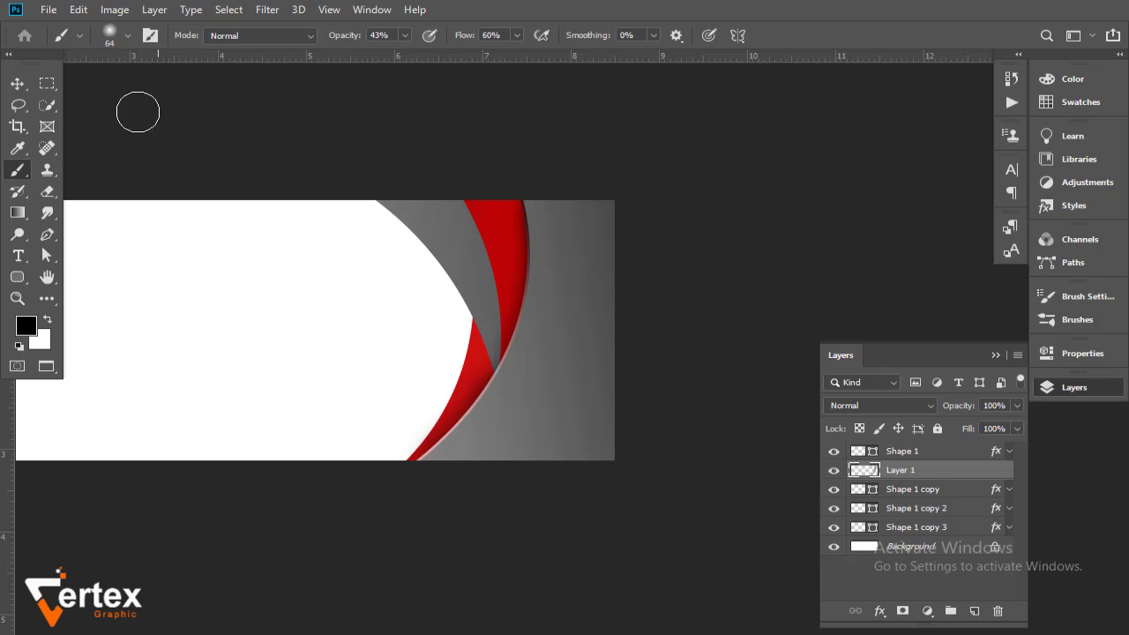
# Add a new empty layer directly beneath Shape 1 copy.
pyautogui.click(17, 83)
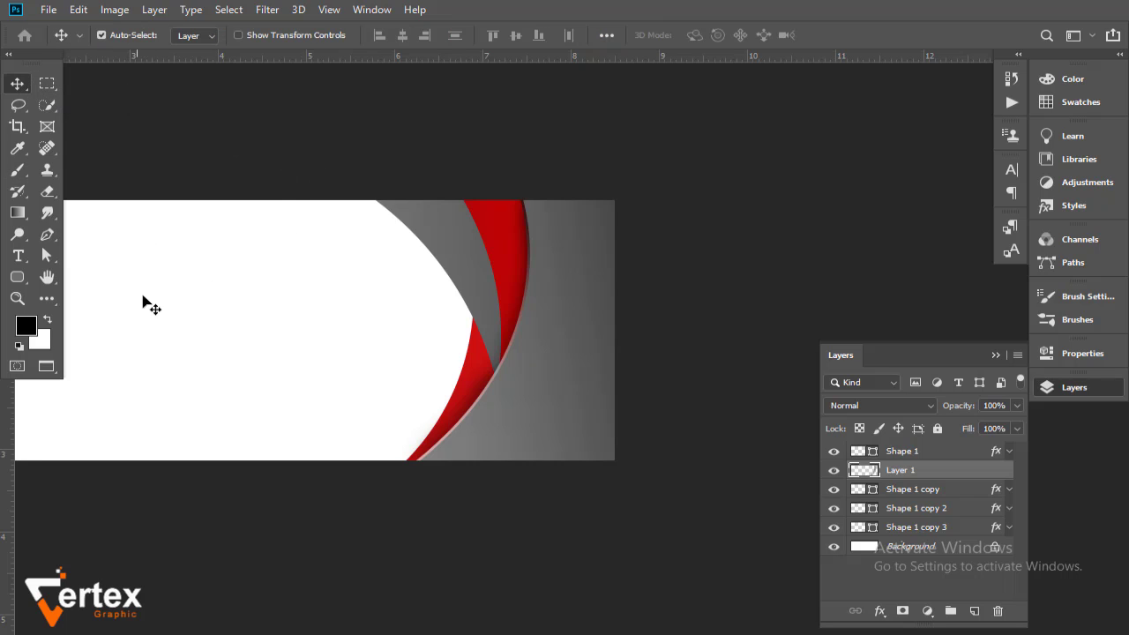
pyautogui.click(504, 256)
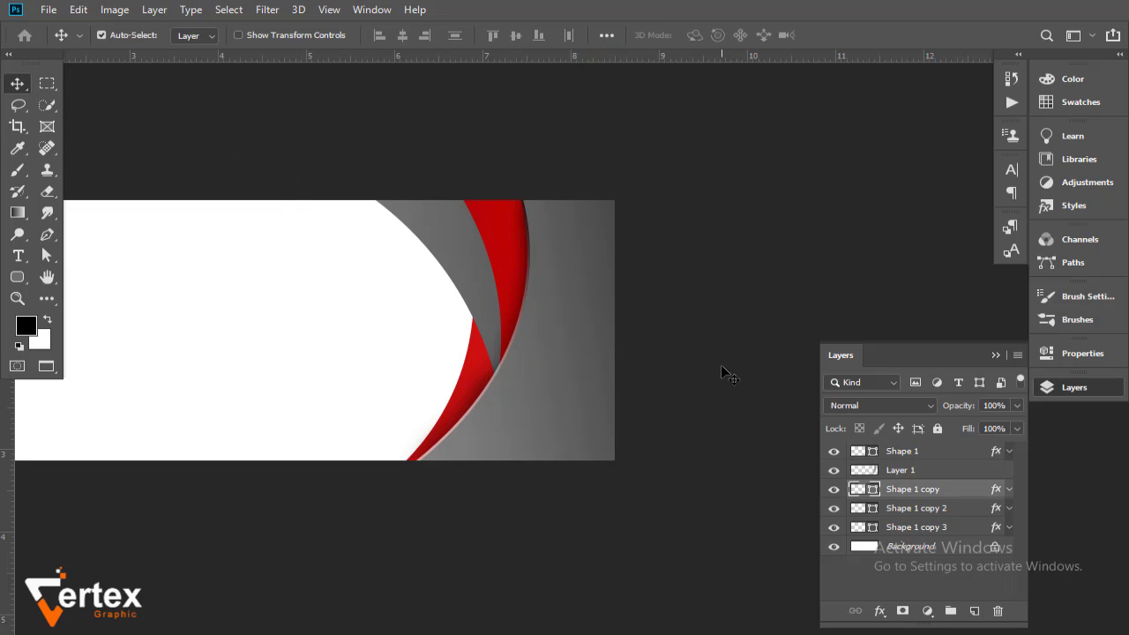
pyautogui.keyDown('ctrl'); pyautogui.click(974, 611); pyautogui.keyUp('ctrl')
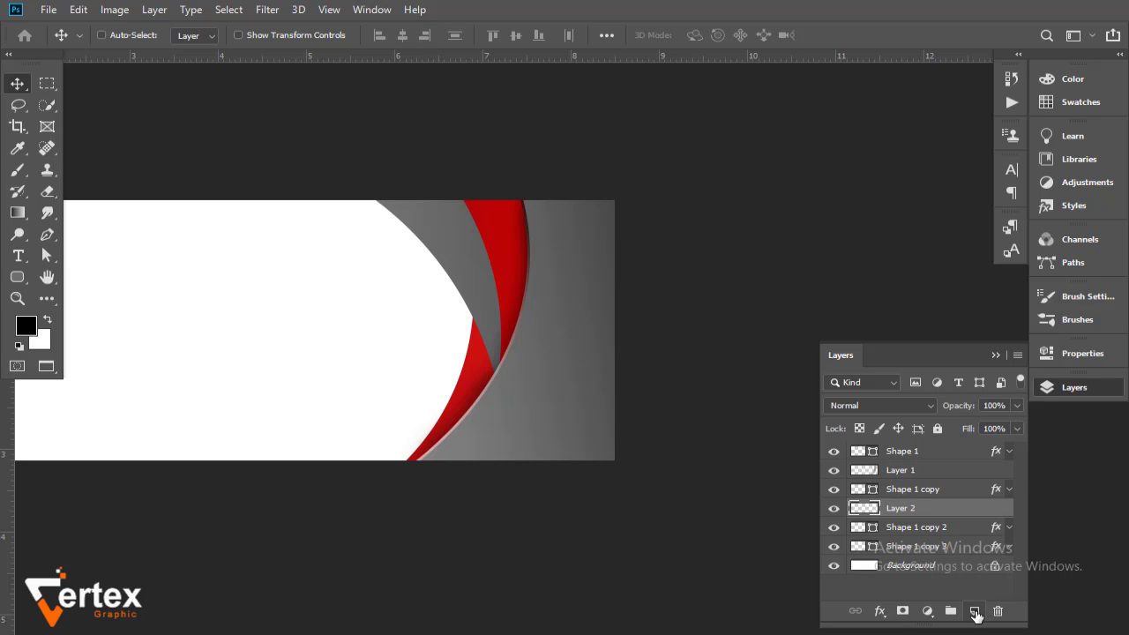
# Paint a soft black shadow on Layer 2 along the curved edge of Shape 1 copy, over the inner grey band.
pyautogui.click(19, 173)
pyautogui.moveTo(485, 209); pyautogui.dragTo(627, 347)
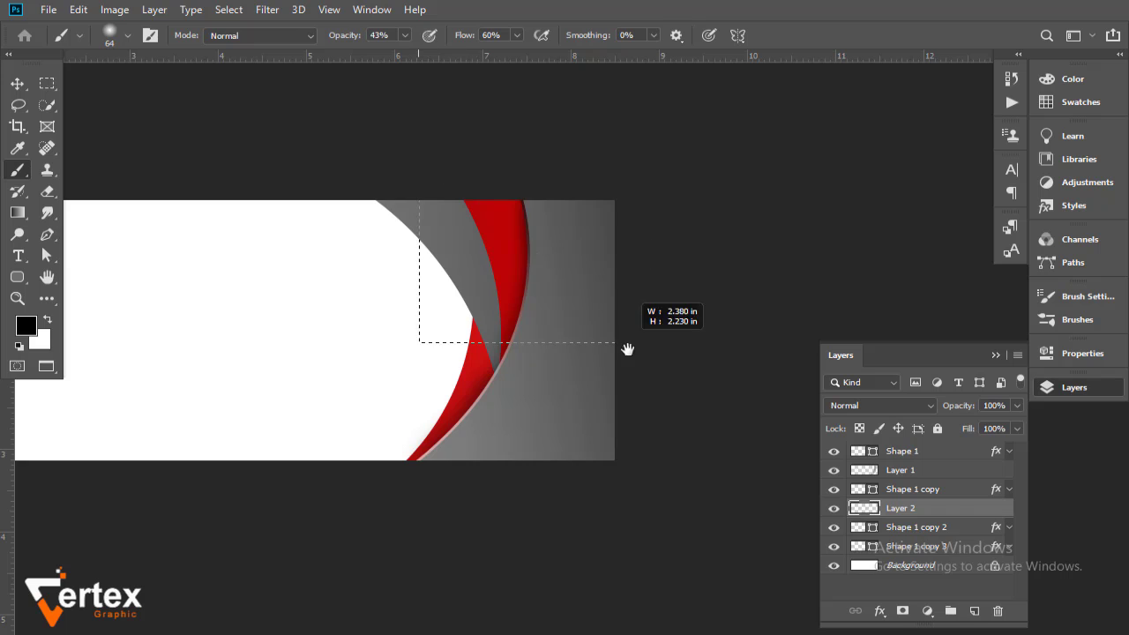
pyautogui.keyDown('alt'); pyautogui.click(521, 297); pyautogui.keyUp('alt')
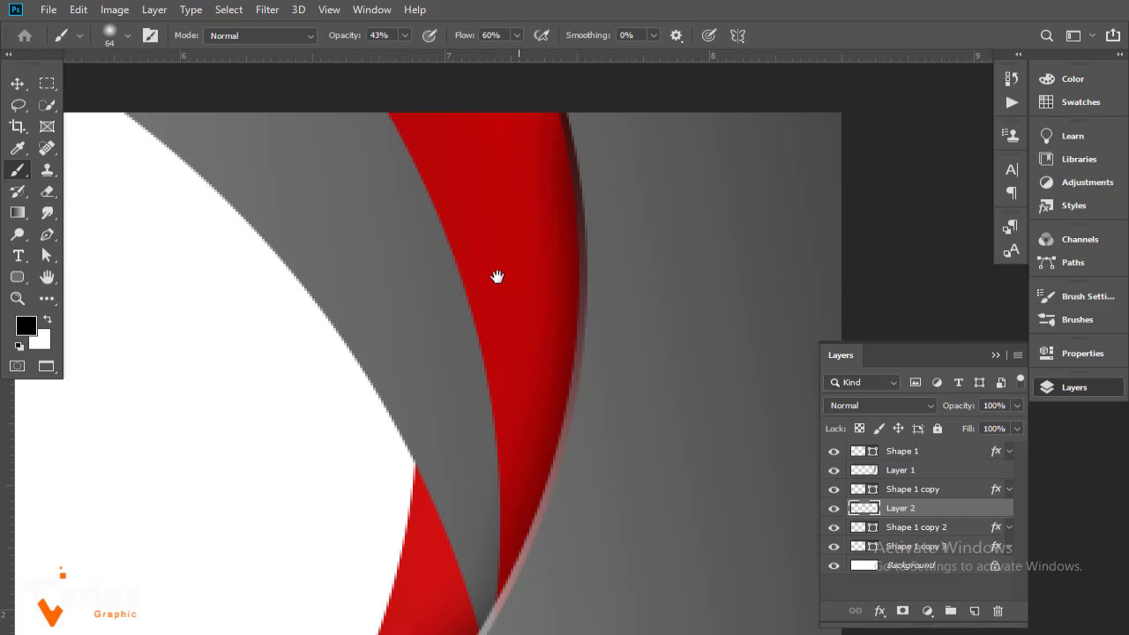
pyautogui.moveTo(496, 277); pyautogui.dragTo(476, 281)
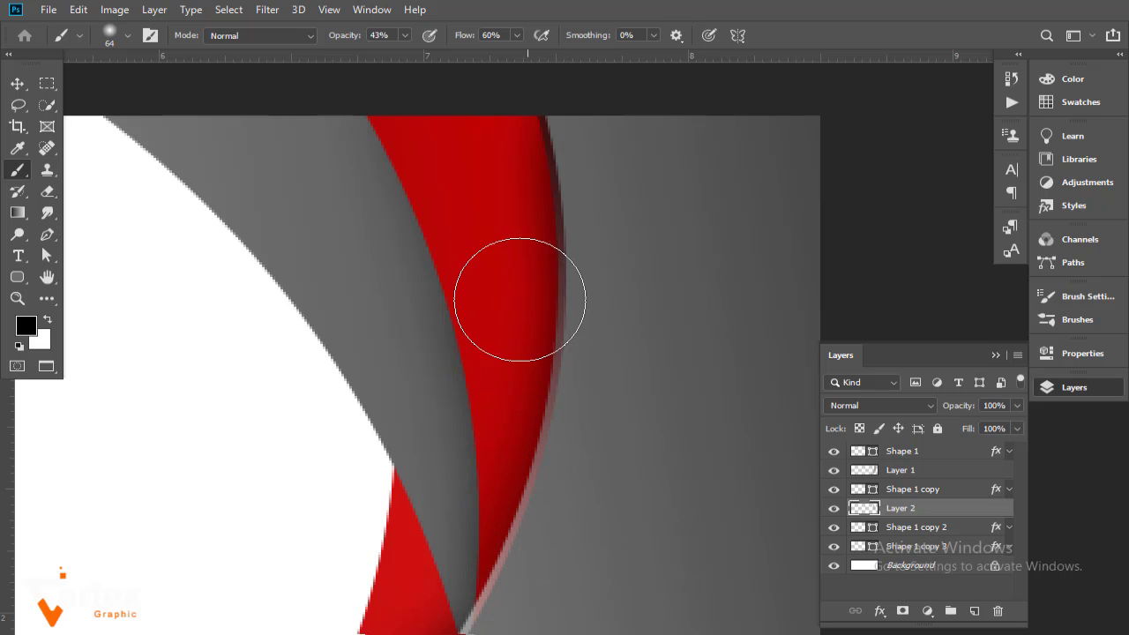
pyautogui.moveTo(485, 203); pyautogui.dragTo(511, 304)
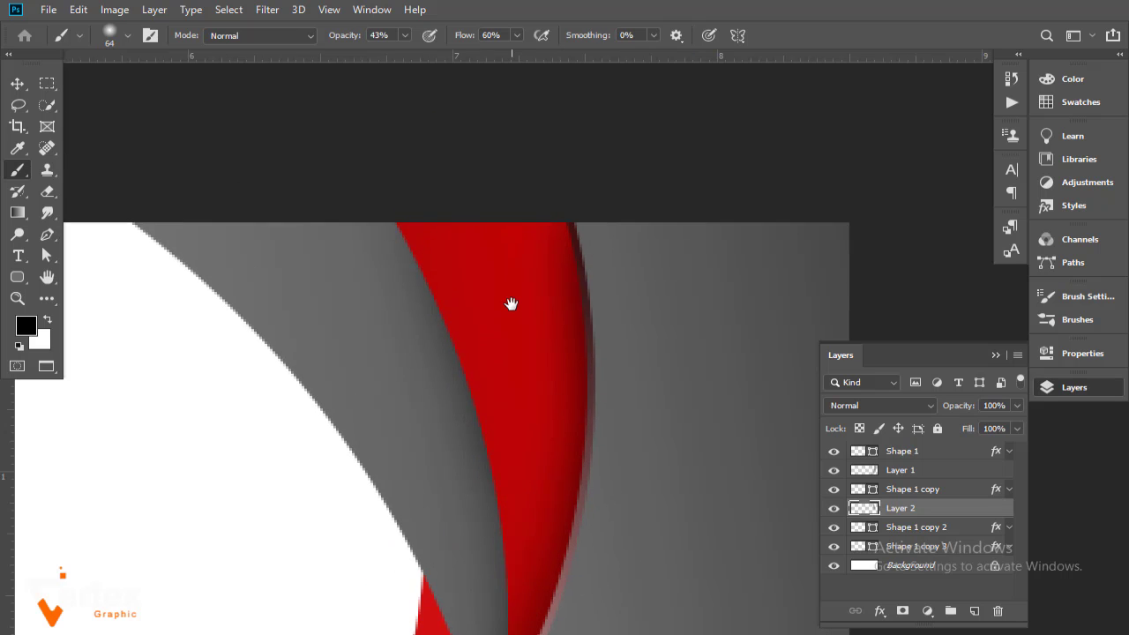
pyautogui.keyDown('alt'); pyautogui.click(542, 349); pyautogui.keyUp('alt')
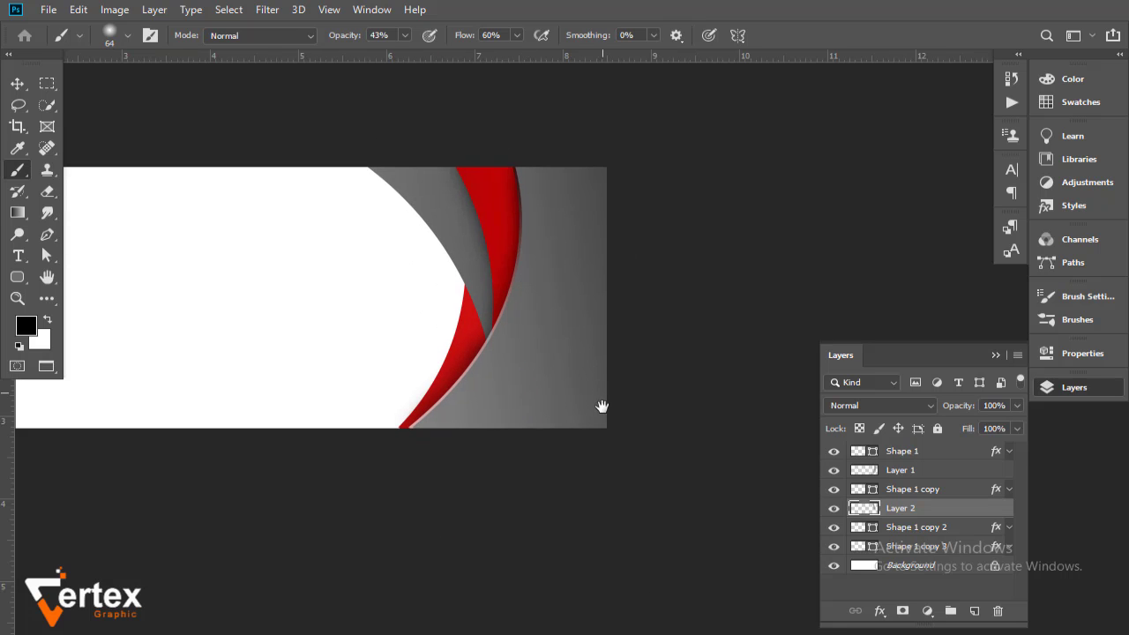
pyautogui.moveTo(537, 345); pyautogui.dragTo(541, 401)
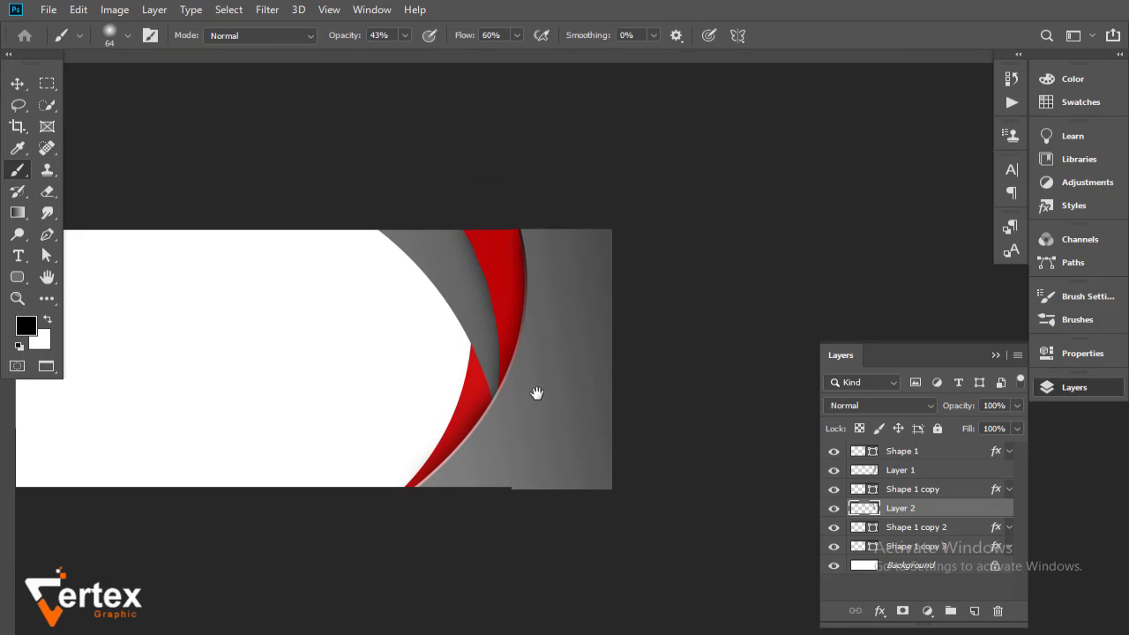
pyautogui.doubleClick(992, 515)
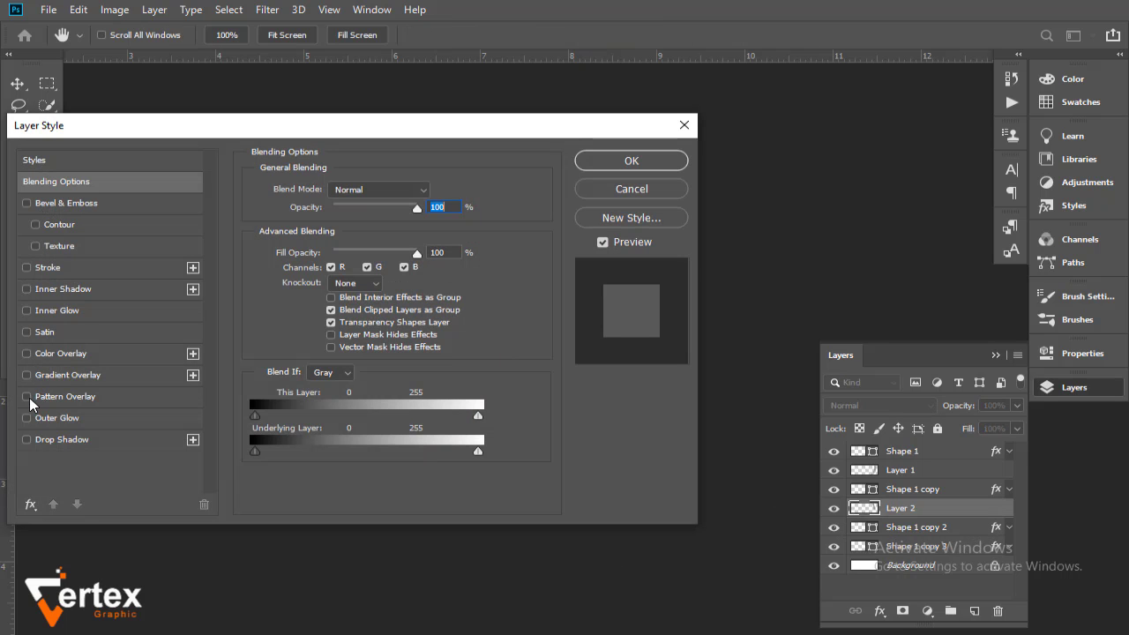
pyautogui.click(100, 269)
pyautogui.moveTo(453, 132)
pyautogui.mouseDown()
pyautogui.moveTo(255, 226)
pyautogui.moveTo(126, 207)
pyautogui.mouseUp()
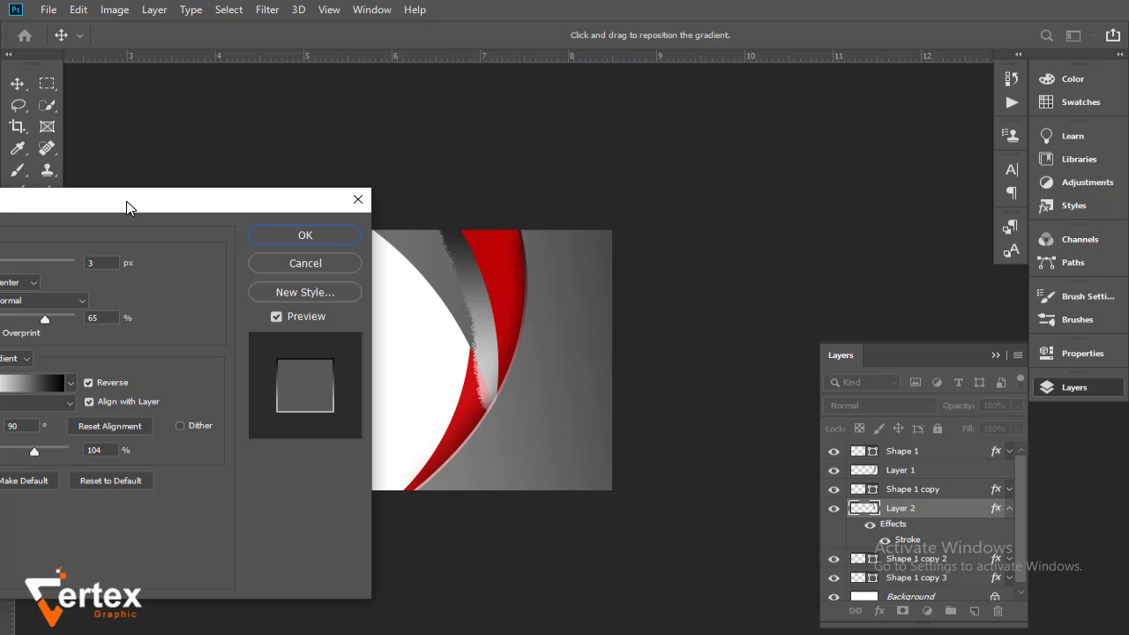
pyautogui.click(333, 265)
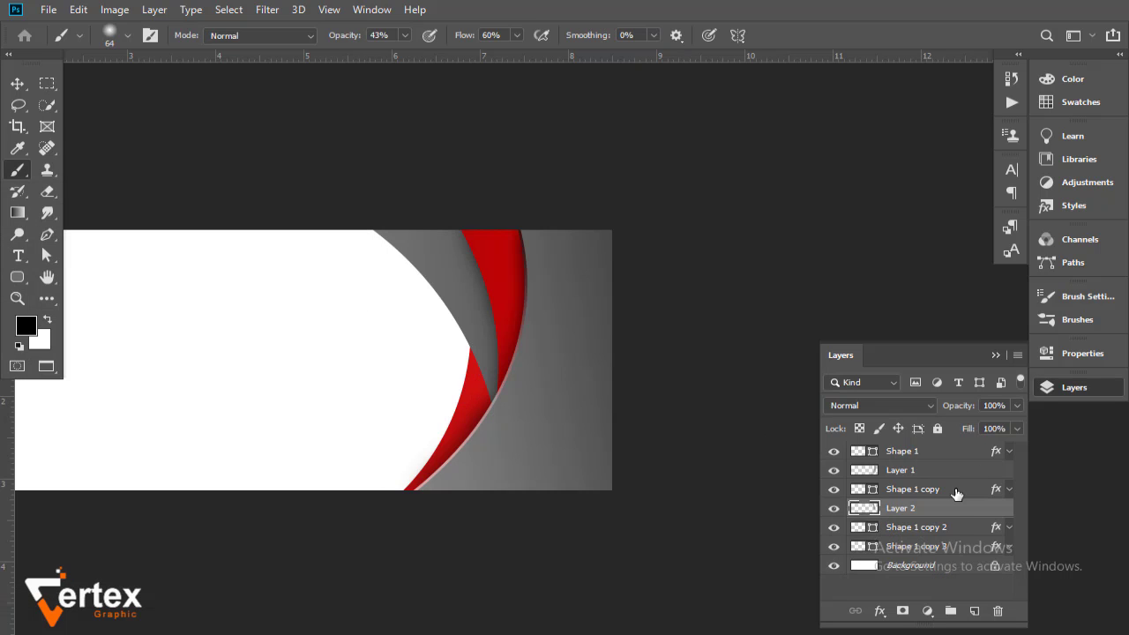
# Add a 3 px centred black-and-white gradient Stroke at 65% opacity to Shape 1 copy, with Reverse turned off, and apply the layer style.
pyautogui.click(956, 493)
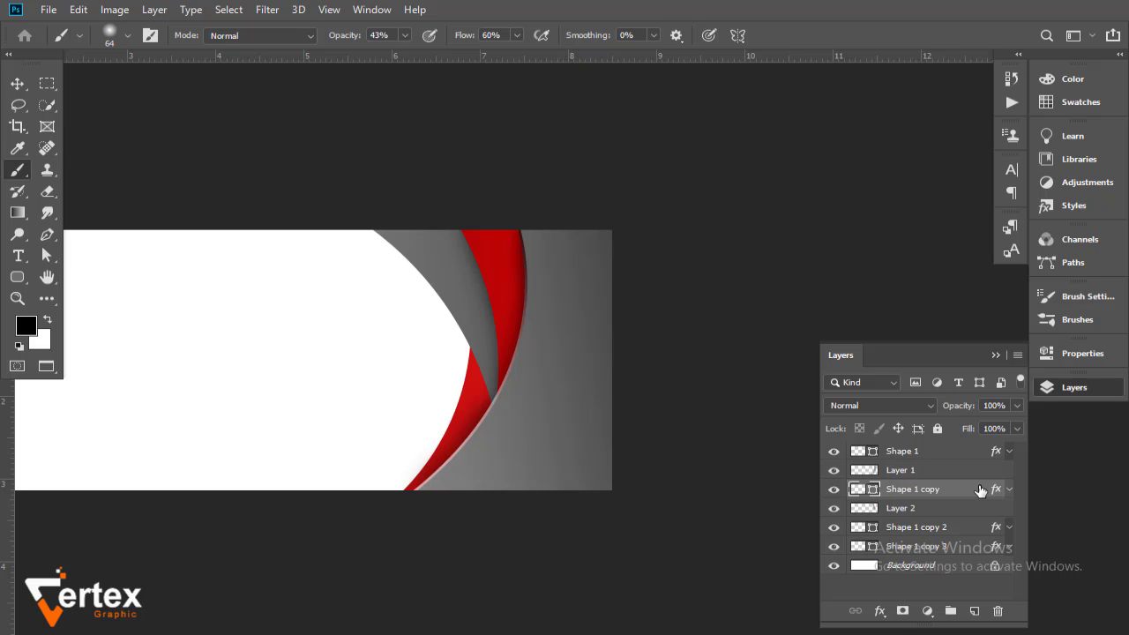
pyautogui.doubleClick(981, 490)
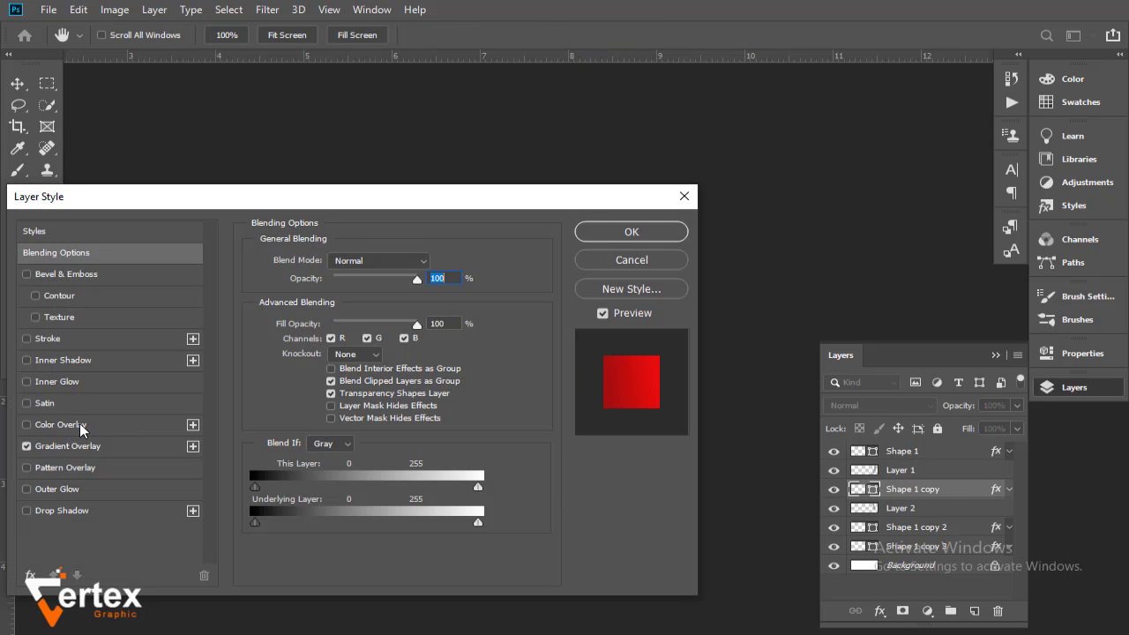
pyautogui.click(131, 340)
pyautogui.moveTo(529, 196)
pyautogui.mouseDown()
pyautogui.moveTo(462, 212)
pyautogui.moveTo(46, 167)
pyautogui.moveTo(97, 166)
pyautogui.mouseUp()
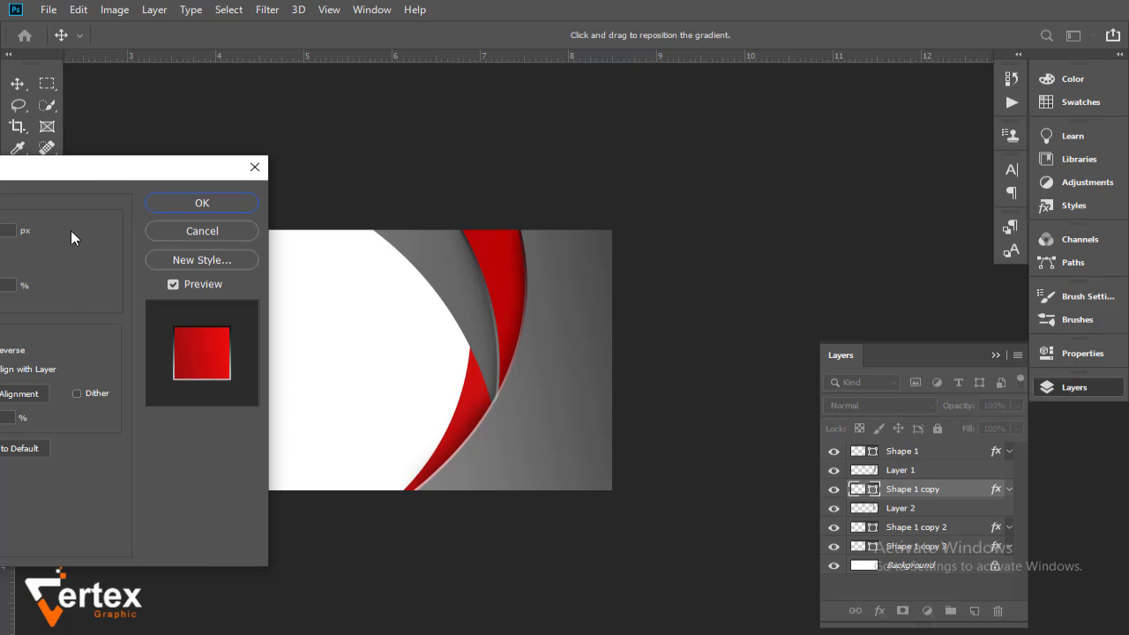
pyautogui.moveTo(97, 176); pyautogui.dragTo(186, 248)
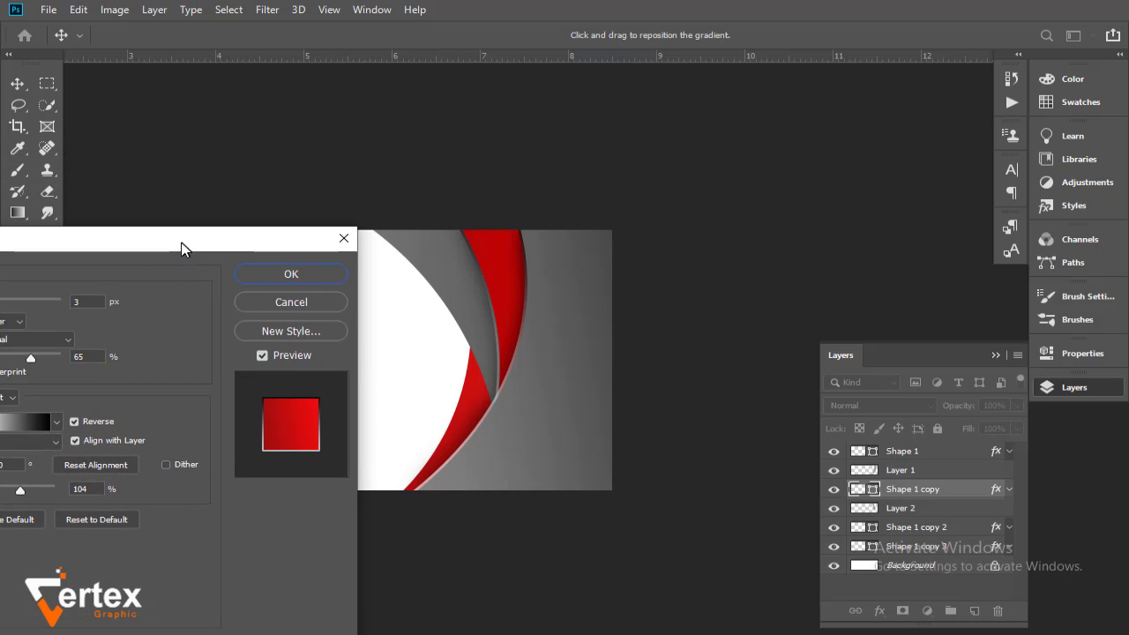
pyautogui.click(75, 422)
pyautogui.click(74, 423)
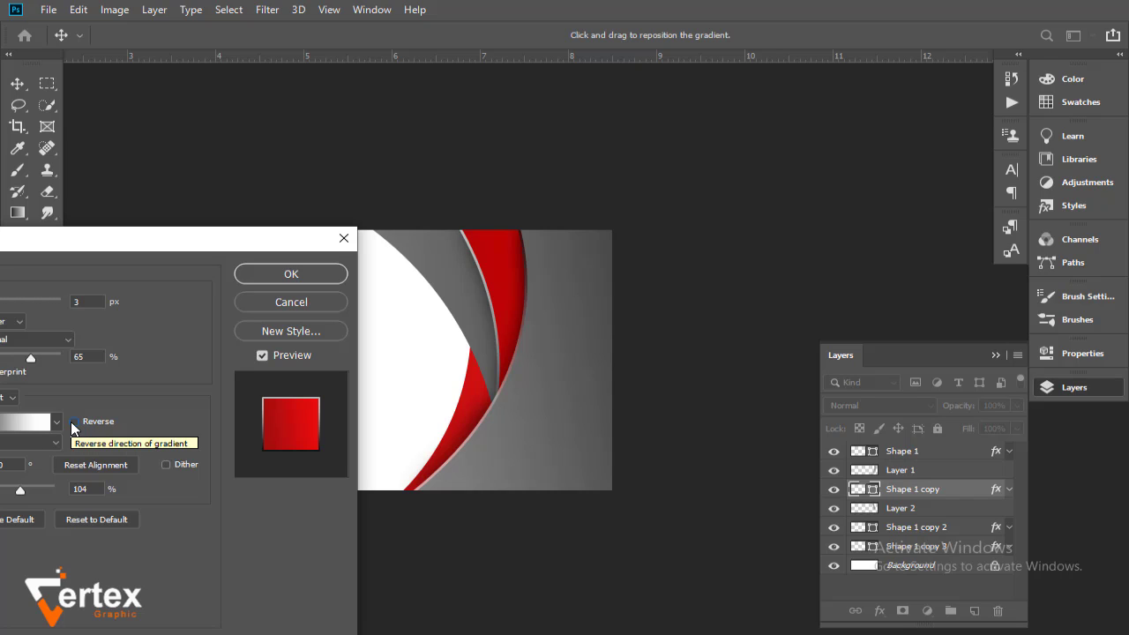
pyautogui.click(74, 423)
pyautogui.click(74, 422)
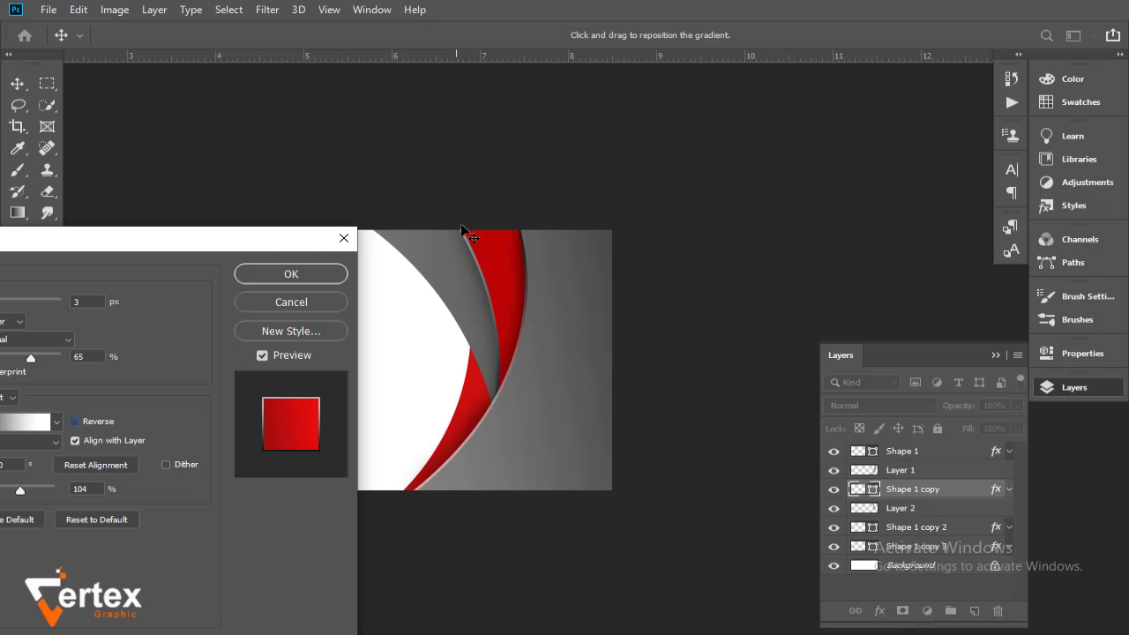
pyautogui.click(291, 272)
pyautogui.press('b')
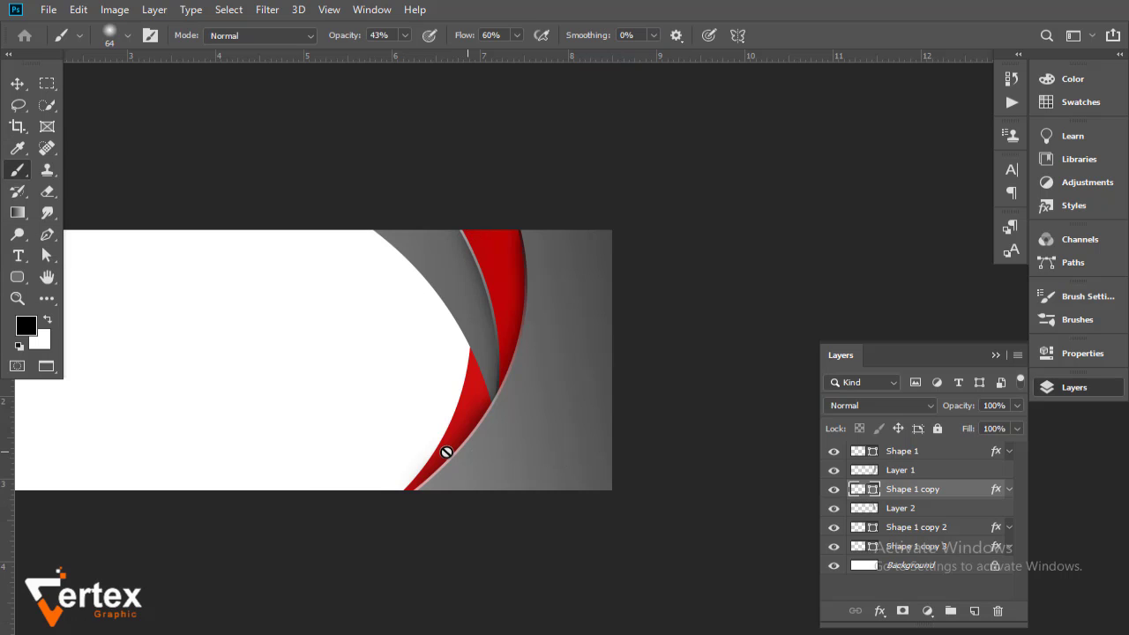
pyautogui.click(516, 335)
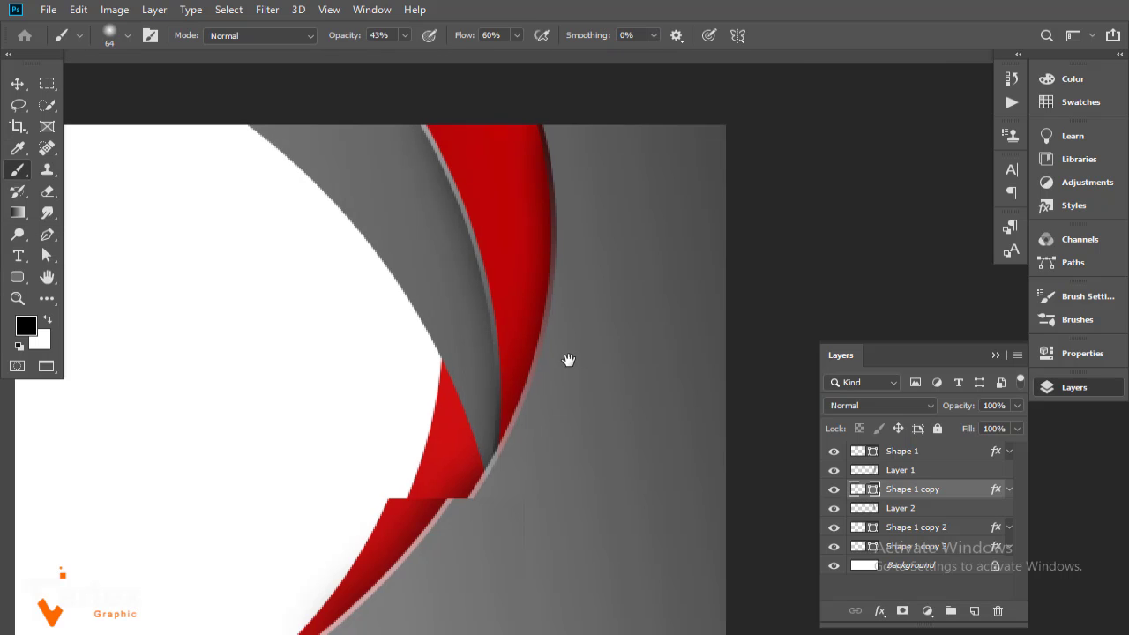
# Examine the painted shadows and stroke edges of the curved bands and the layers they belong to.
pyautogui.keyDown('alt'); pyautogui.click(559, 357); pyautogui.keyUp('alt')
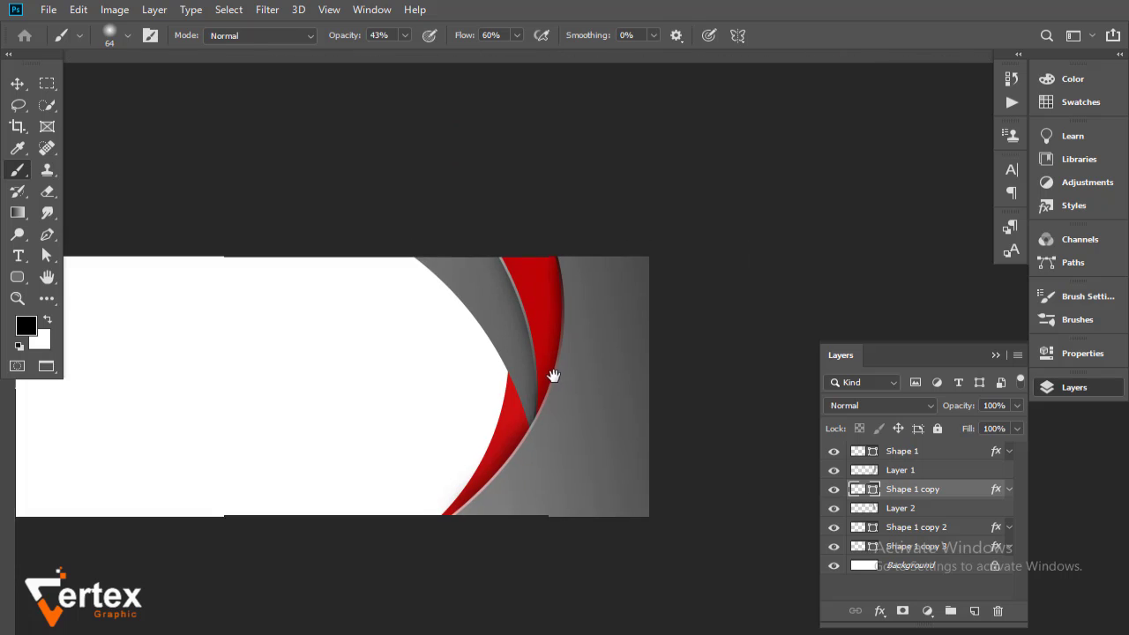
pyautogui.click(904, 509)
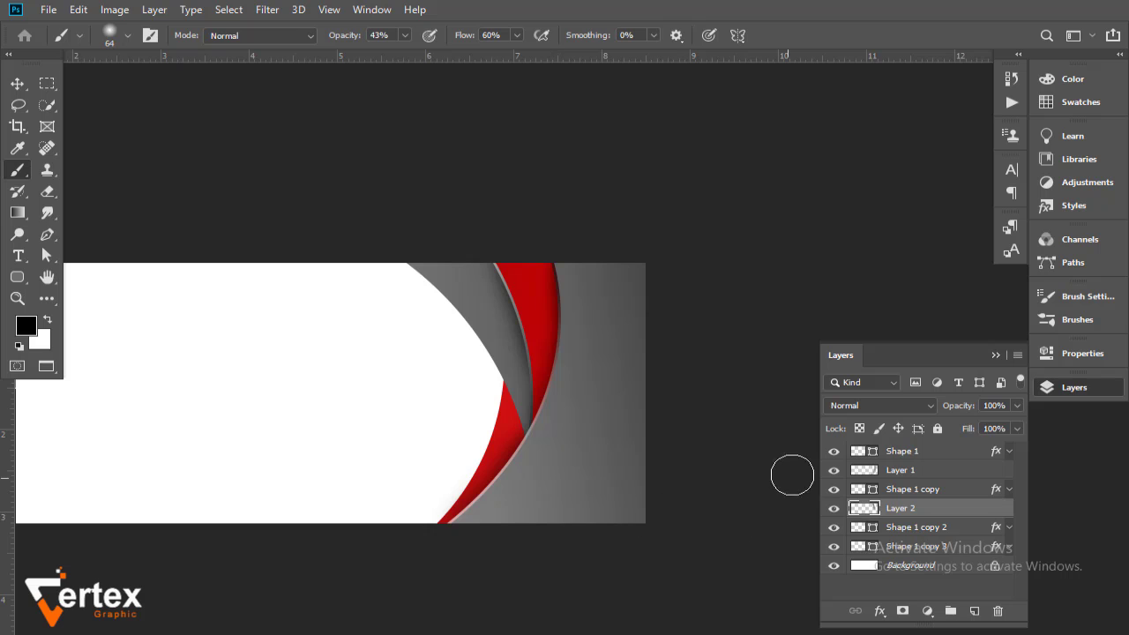
pyautogui.scroll(2, 559, 355)
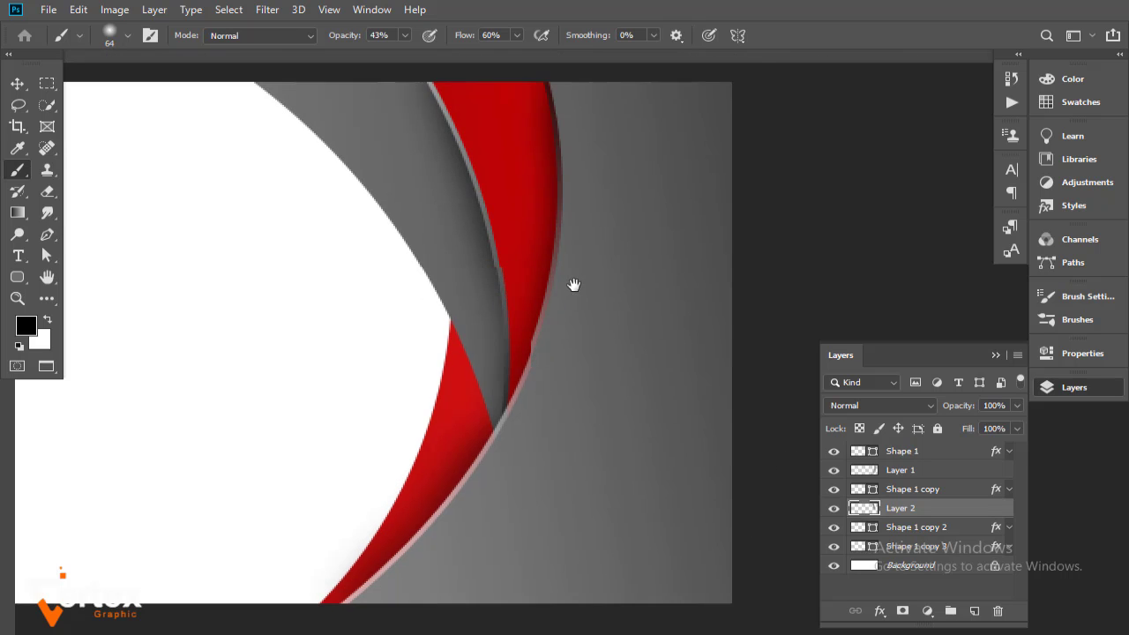
pyautogui.click(865, 471)
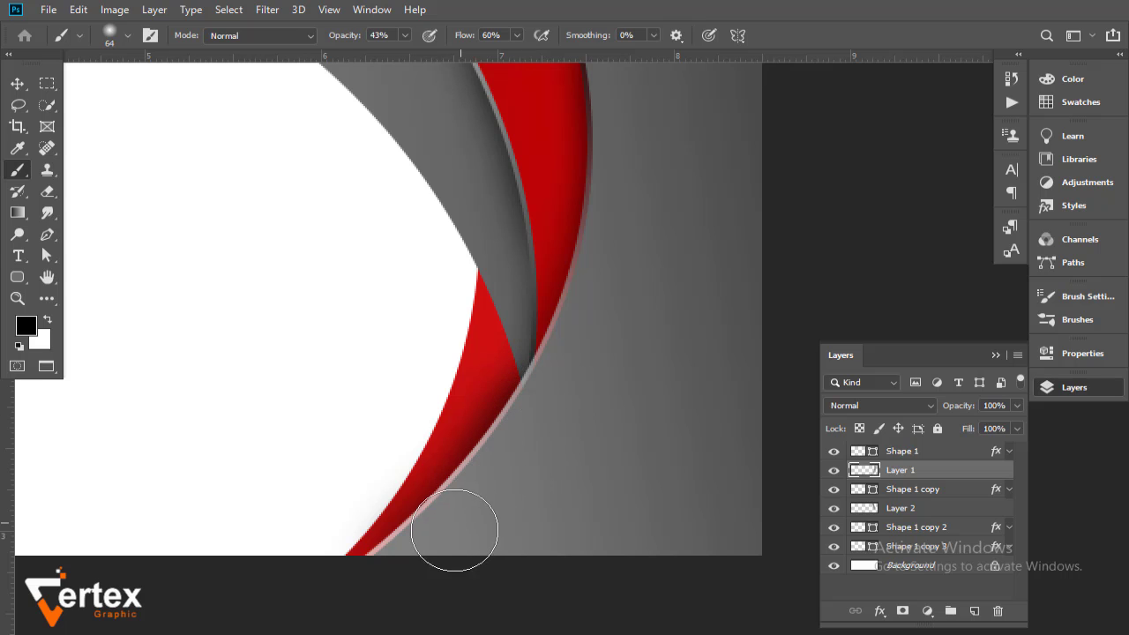
pyautogui.scroll(-3, 598, 440)
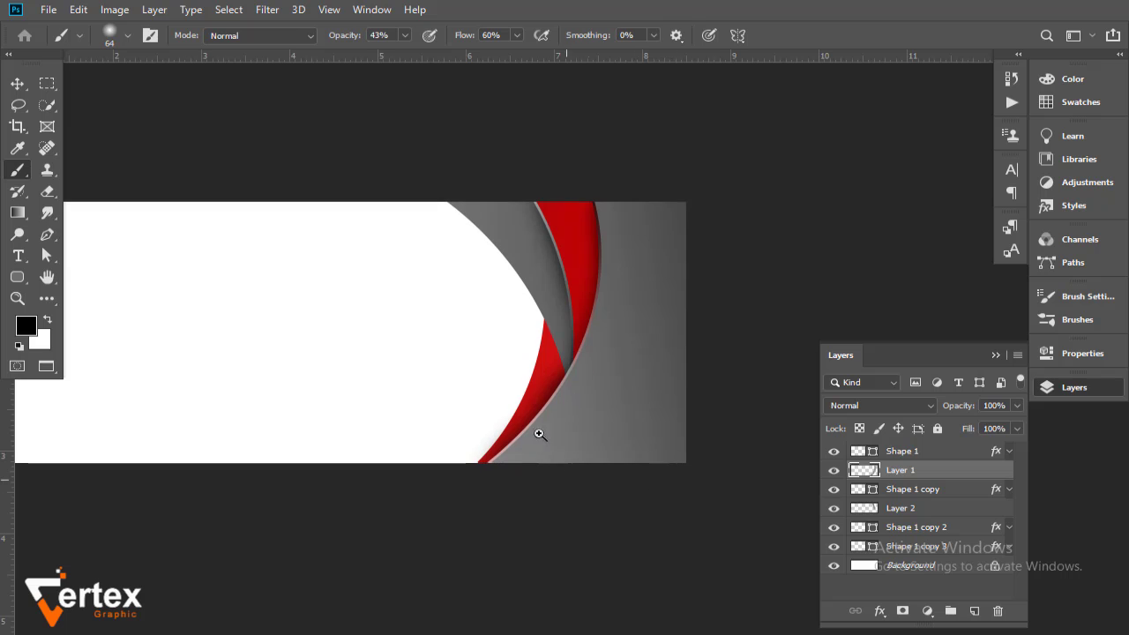
pyautogui.scroll(2, 589, 409)
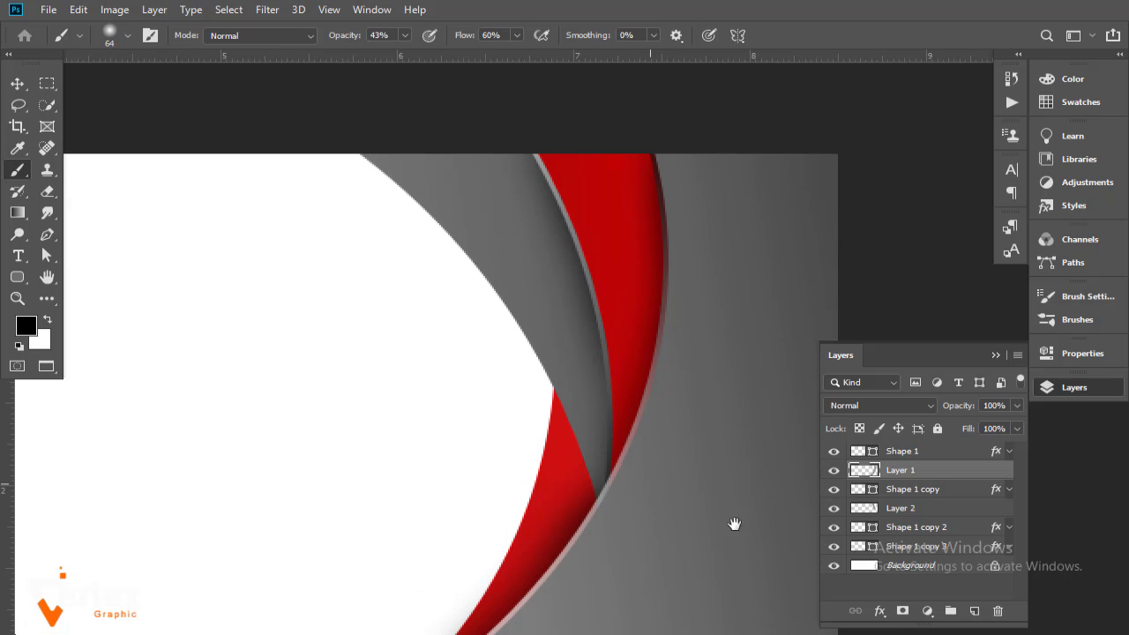
pyautogui.click(947, 489)
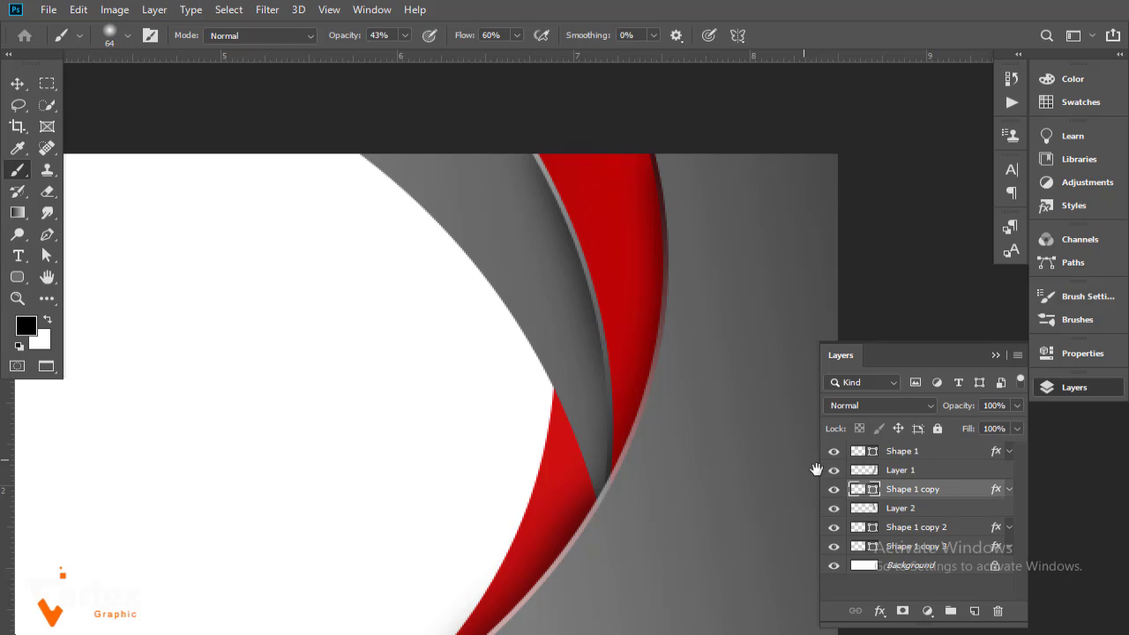
pyautogui.click(921, 516)
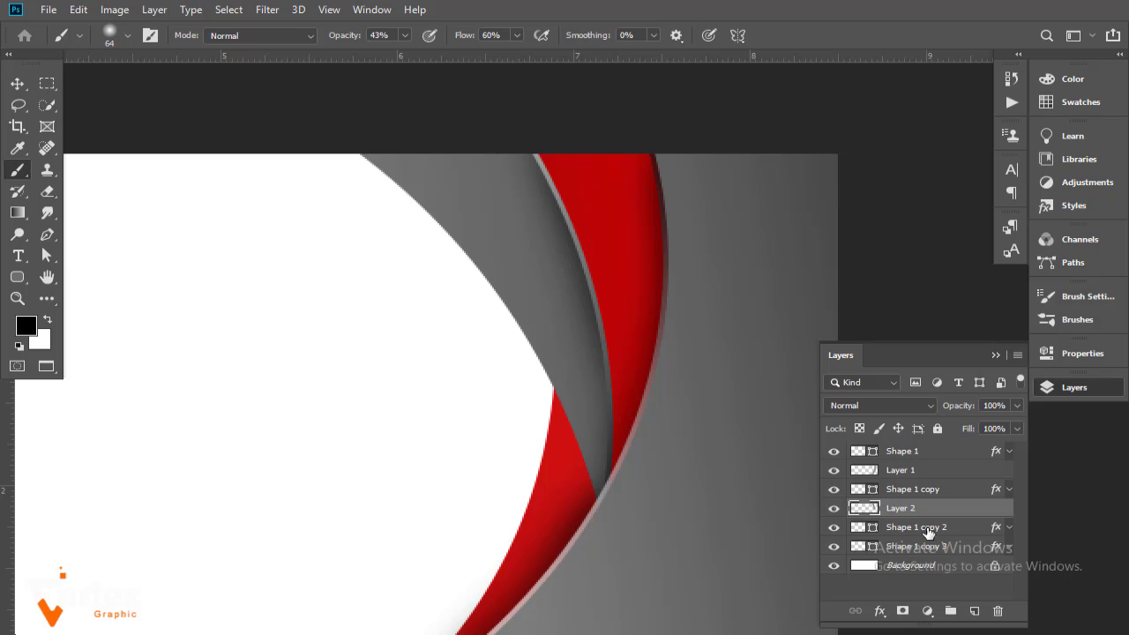
# Add a new empty layer directly beneath Shape 1 copy 2.
pyautogui.click(925, 529)
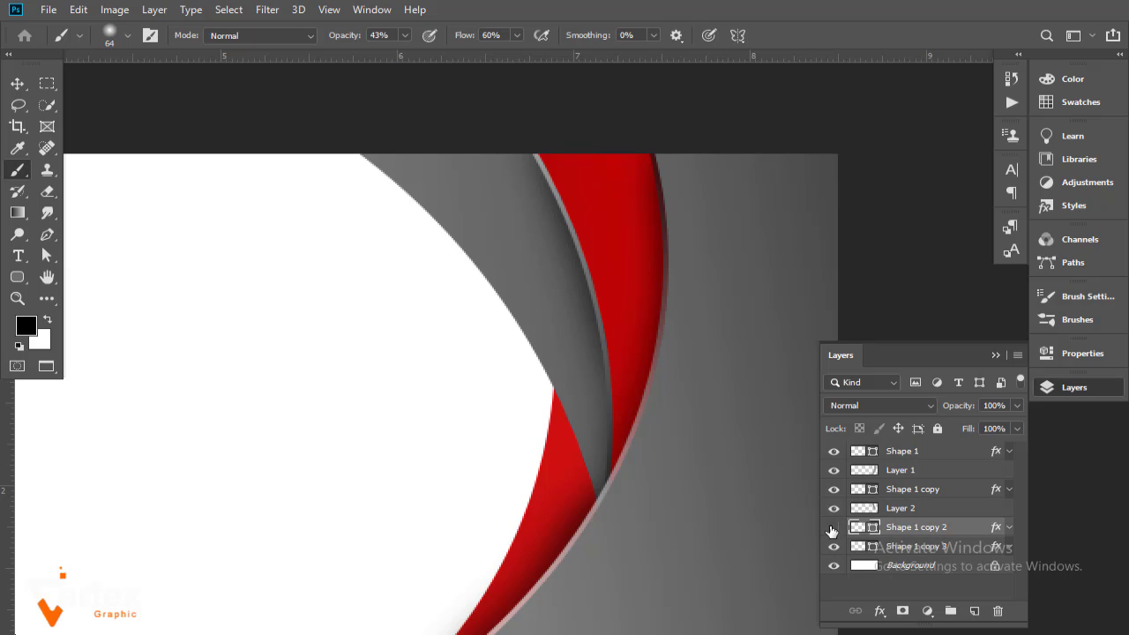
pyautogui.click(831, 530)
pyautogui.click(830, 529)
pyautogui.click(17, 83)
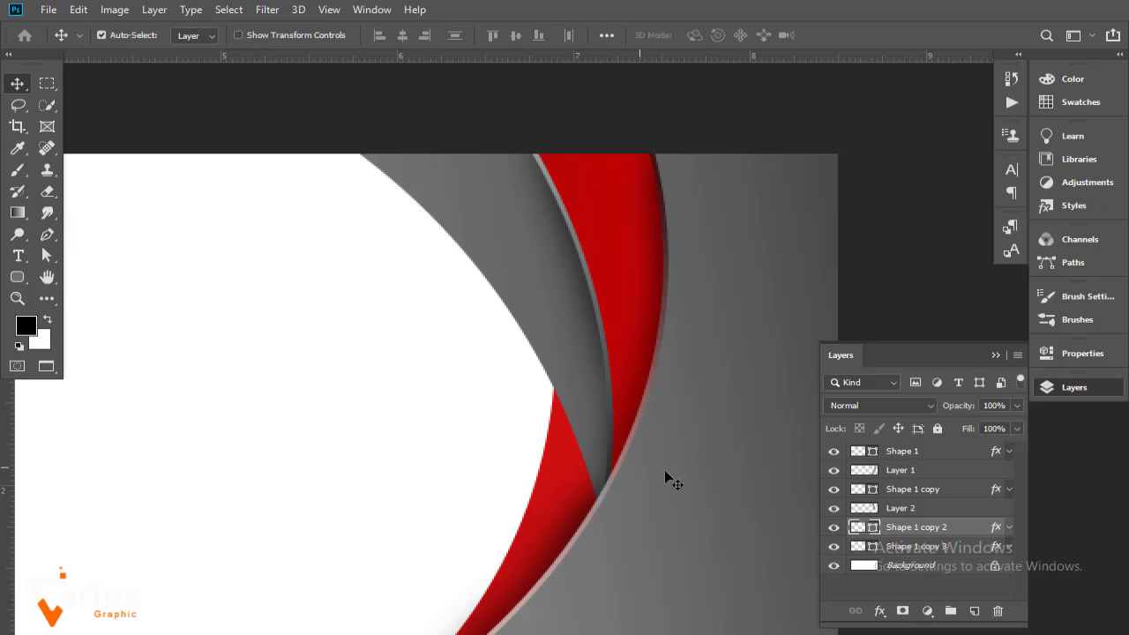
pyautogui.moveTo(647, 463); pyautogui.dragTo(605, 393)
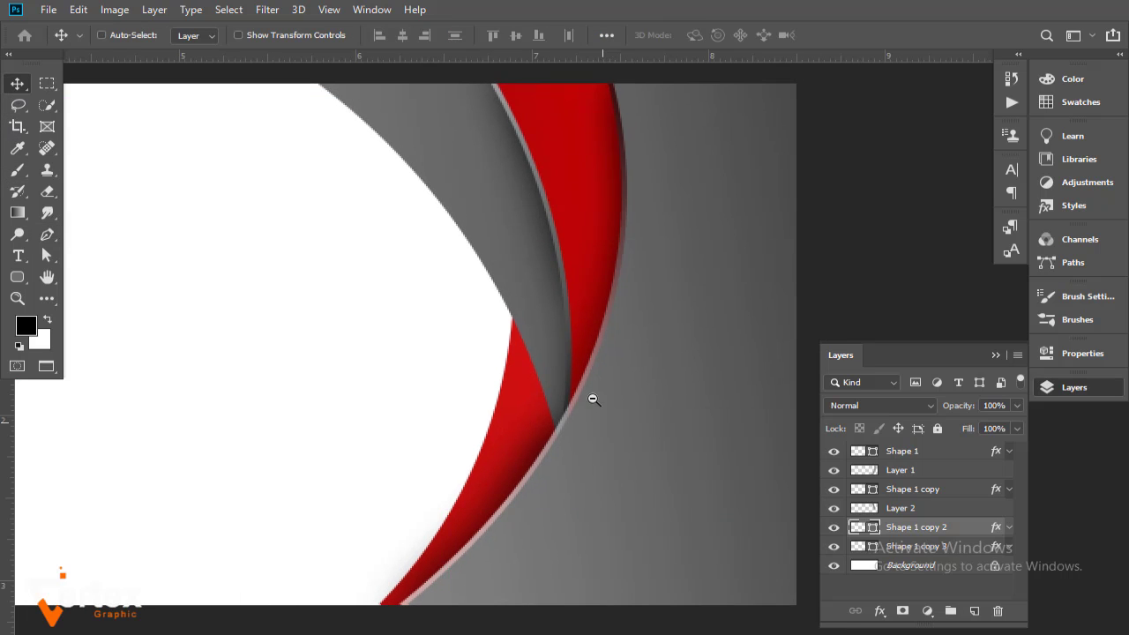
pyautogui.click(594, 399)
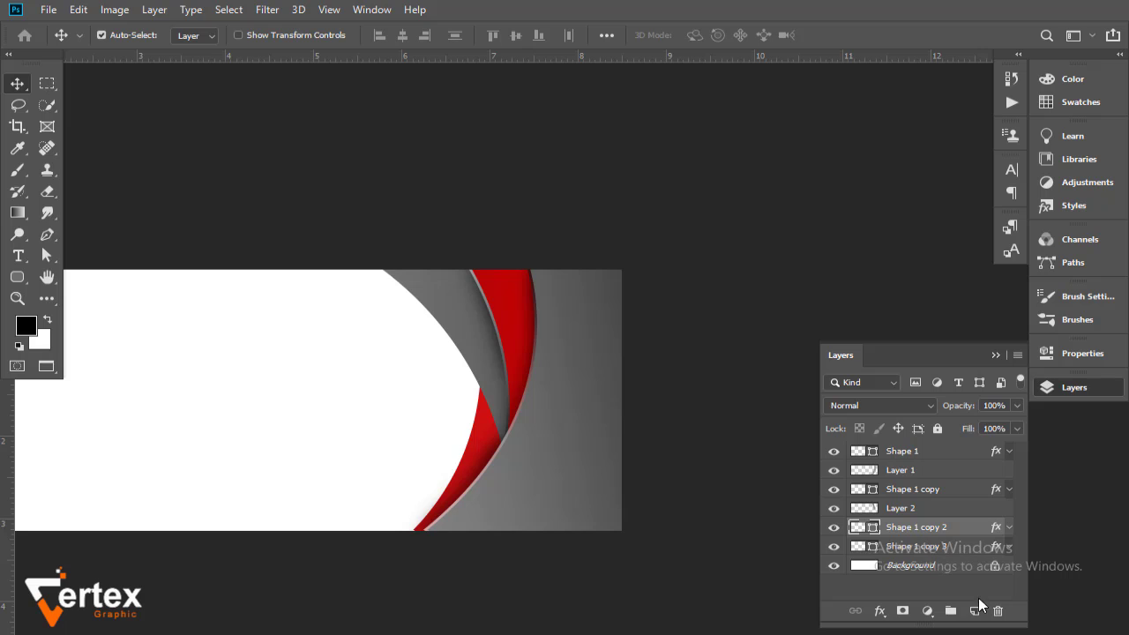
pyautogui.click(974, 610)
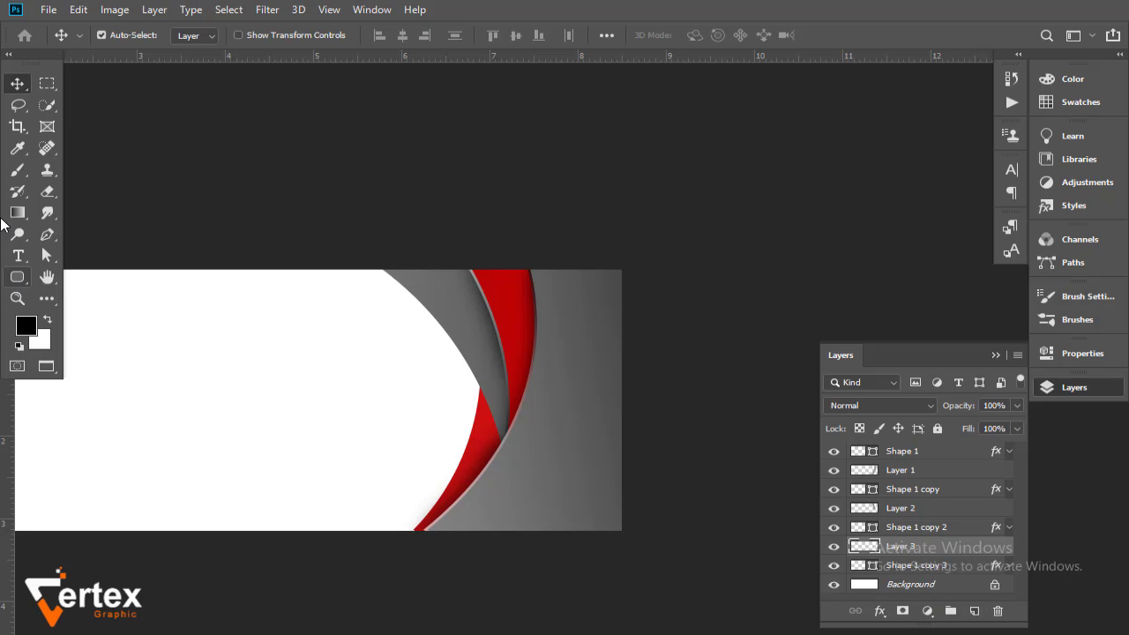
# Paint a soft black shadow on Layer 3 along the edge of Shape 1 copy 2, over the lower red band.
pyautogui.click(18, 170)
pyautogui.moveTo(350, 337); pyautogui.dragTo(553, 463)
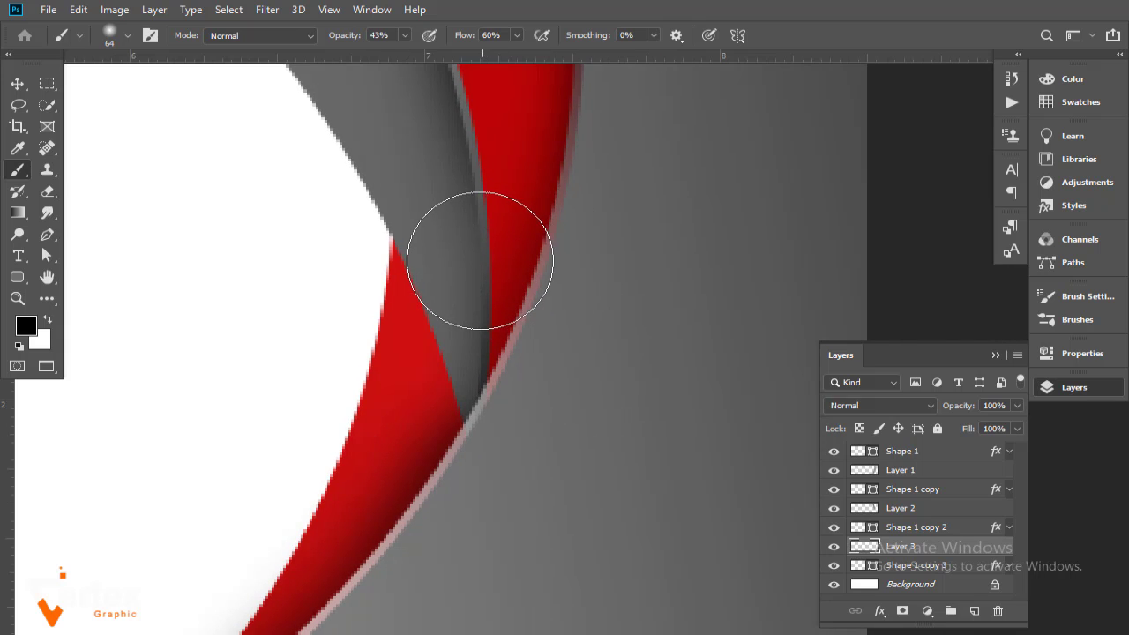
pyautogui.moveTo(481, 260)
pyautogui.mouseDown()
pyautogui.moveTo(474, 239)
pyautogui.moveTo(474, 299)
pyautogui.moveTo(509, 379)
pyautogui.moveTo(476, 257)
pyautogui.moveTo(512, 373)
pyautogui.moveTo(456, 302)
pyautogui.moveTo(470, 259)
pyautogui.moveTo(524, 383)
pyautogui.moveTo(476, 335)
pyautogui.moveTo(468, 267)
pyautogui.moveTo(495, 364)
pyautogui.mouseUp()
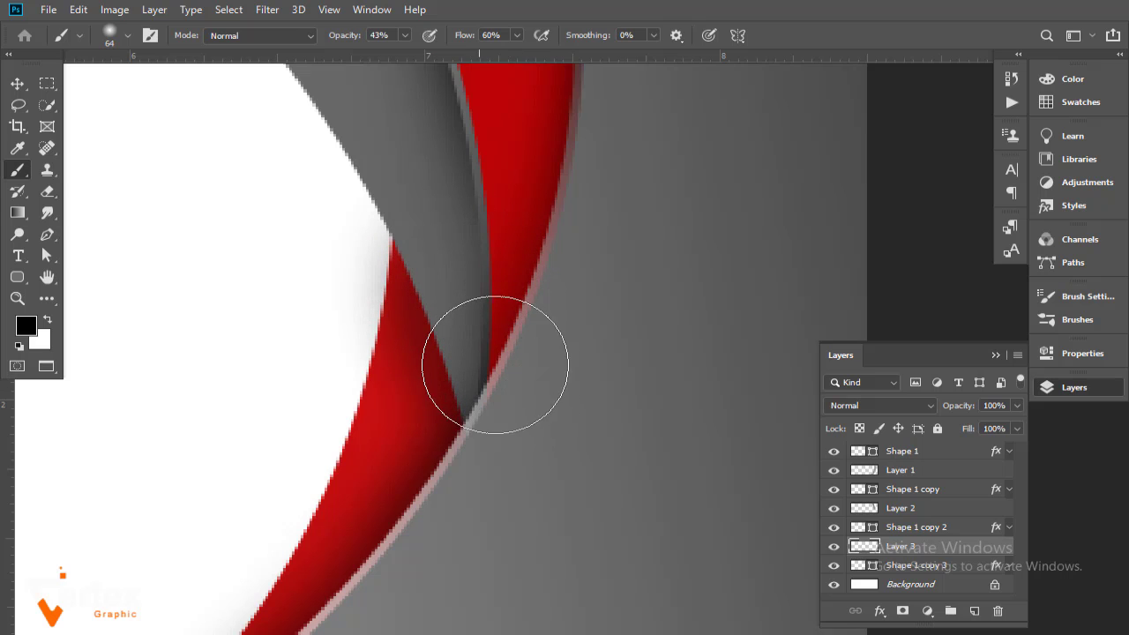
pyautogui.click(557, 330)
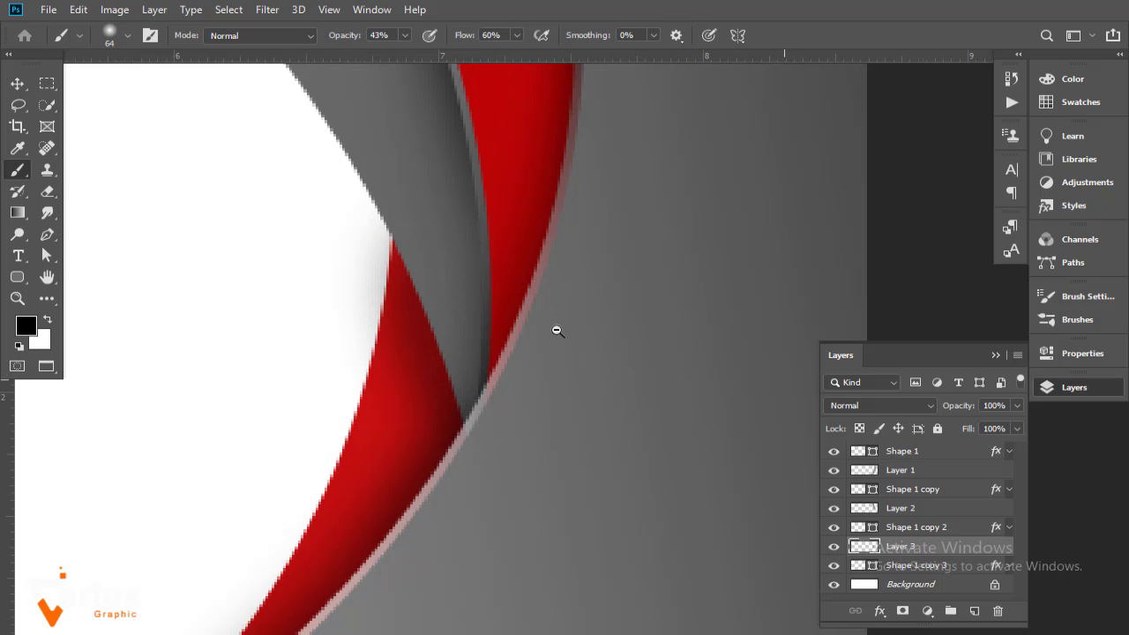
pyautogui.click(557, 330)
pyautogui.click(557, 330)
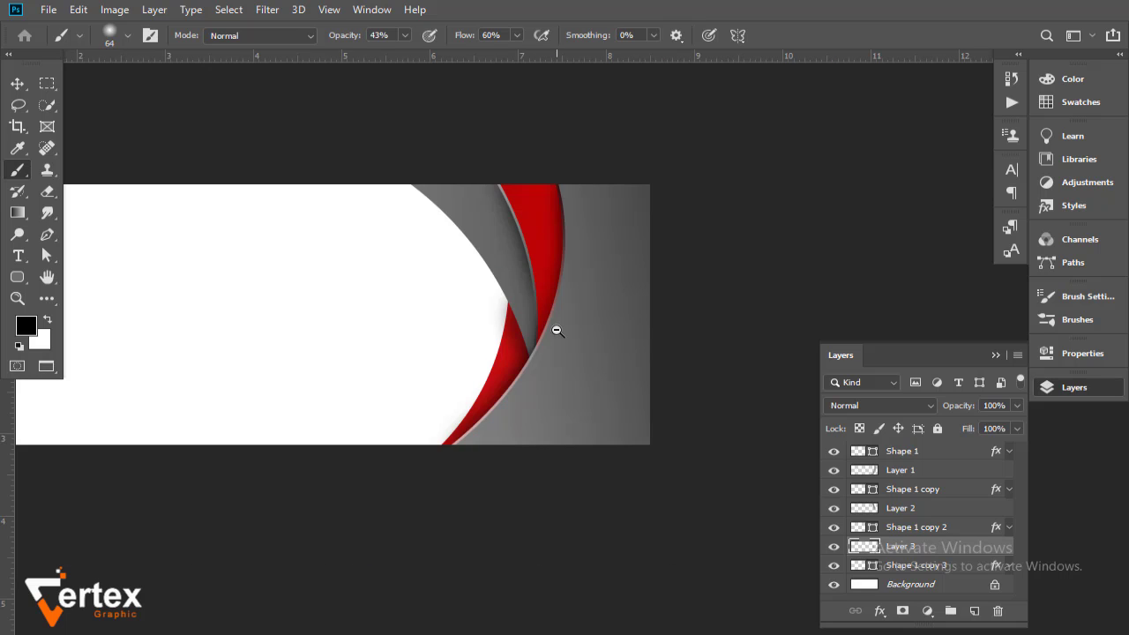
pyautogui.click(575, 358)
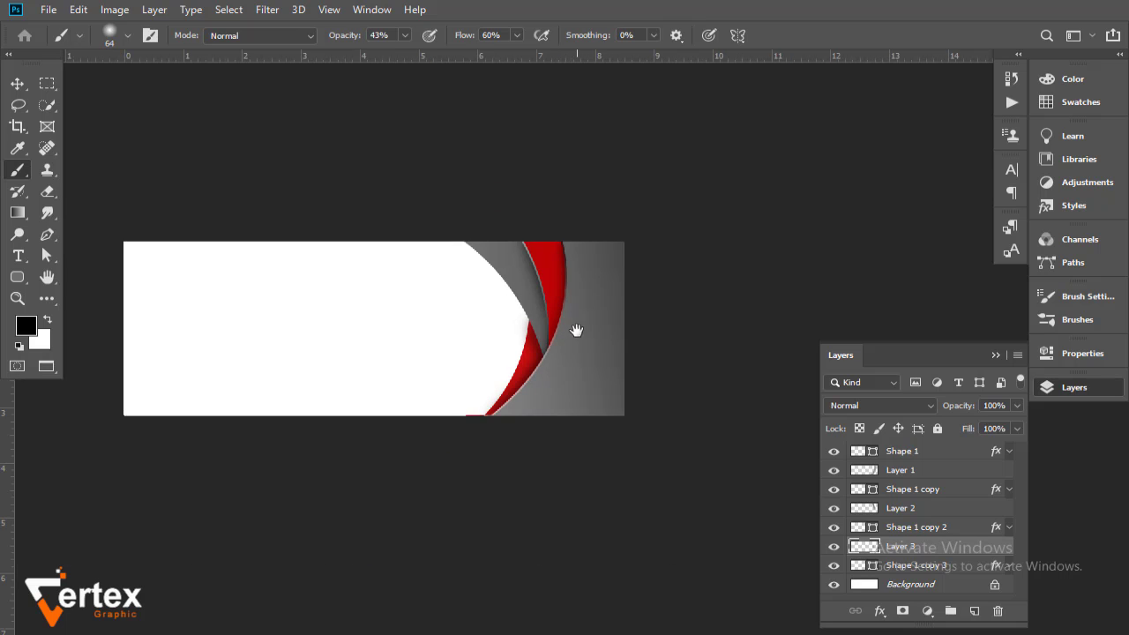
pyautogui.click(561, 408)
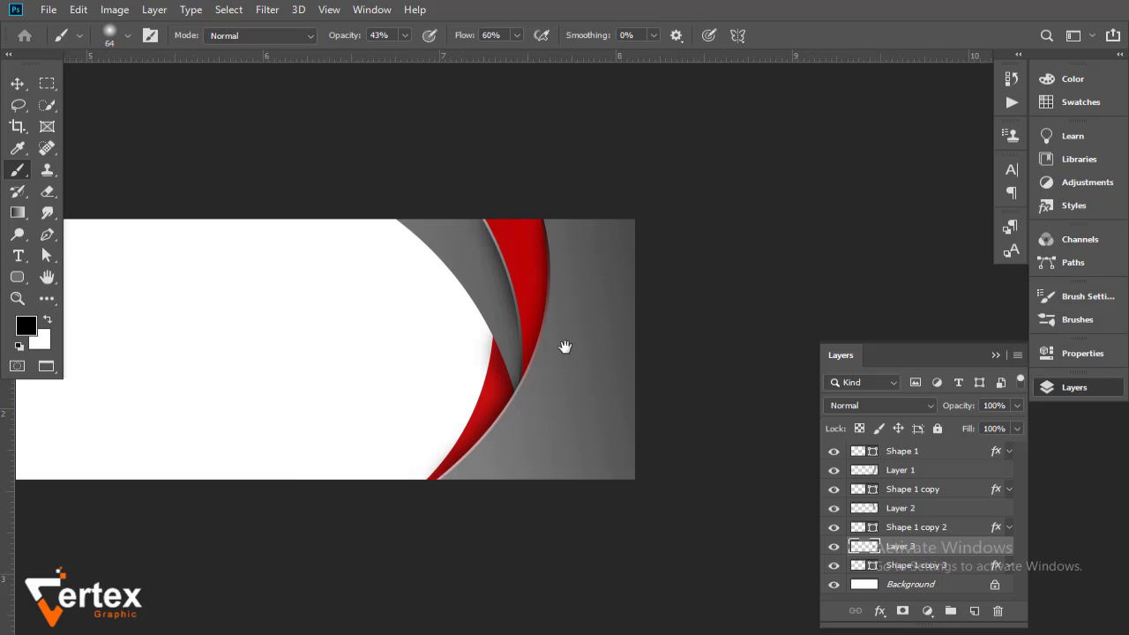
pyautogui.click(572, 347)
pyautogui.keyDown('alt'); pyautogui.click(587, 325); pyautogui.keyUp('alt')
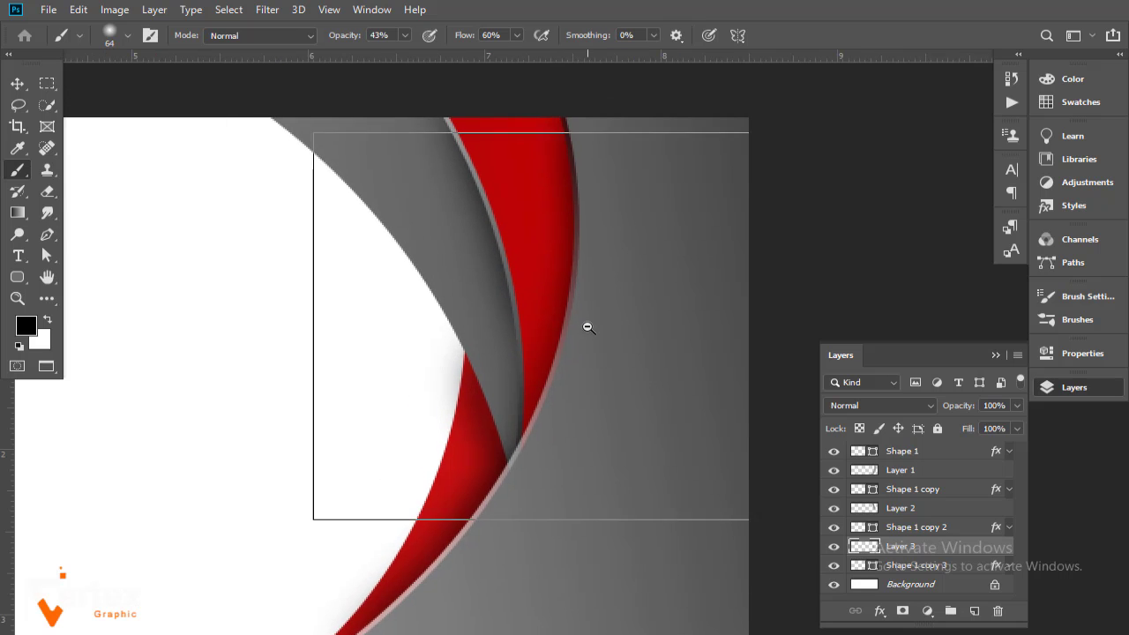
# Apply the dark grey Custom gradient preset to the Gradient Overlay of Shape 1 copy 2.
pyautogui.click(18, 83)
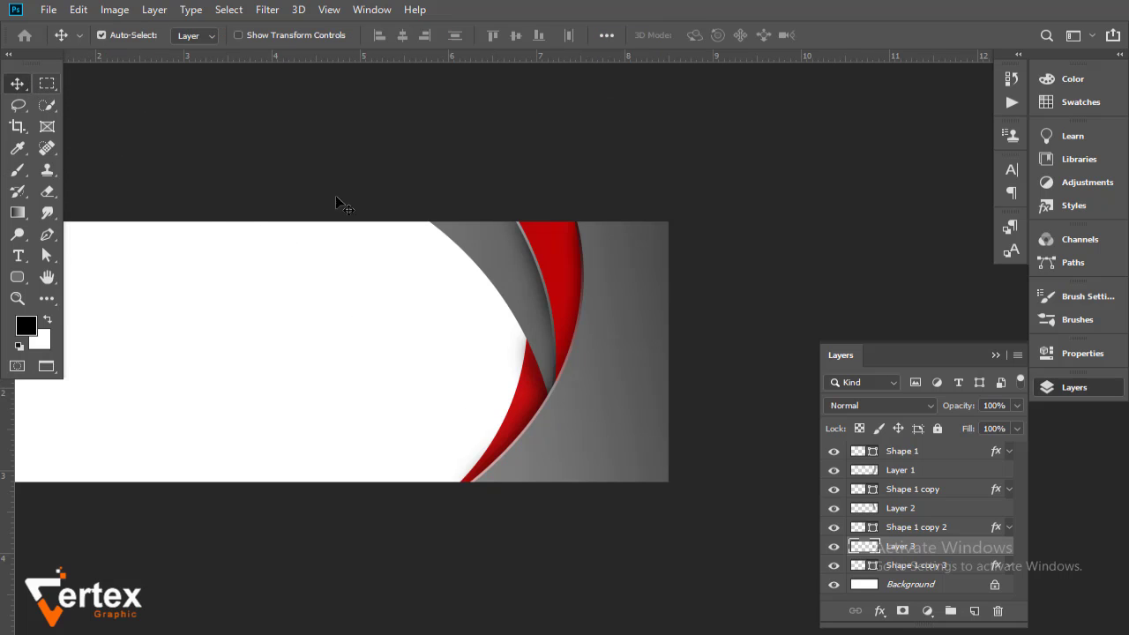
pyautogui.click(978, 531)
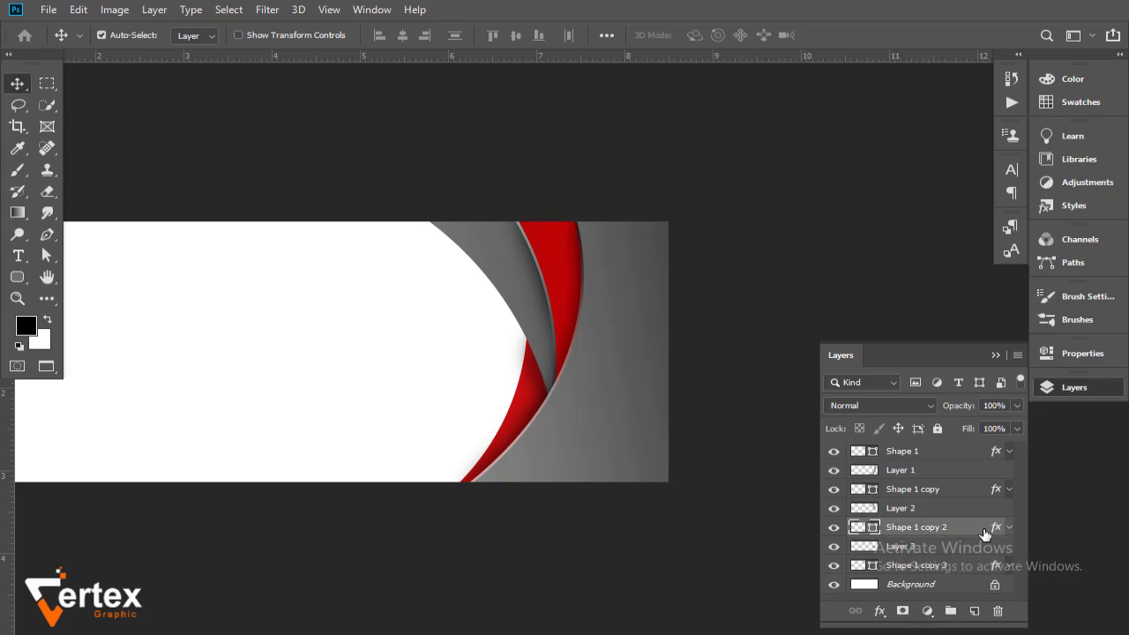
pyautogui.click(1009, 529)
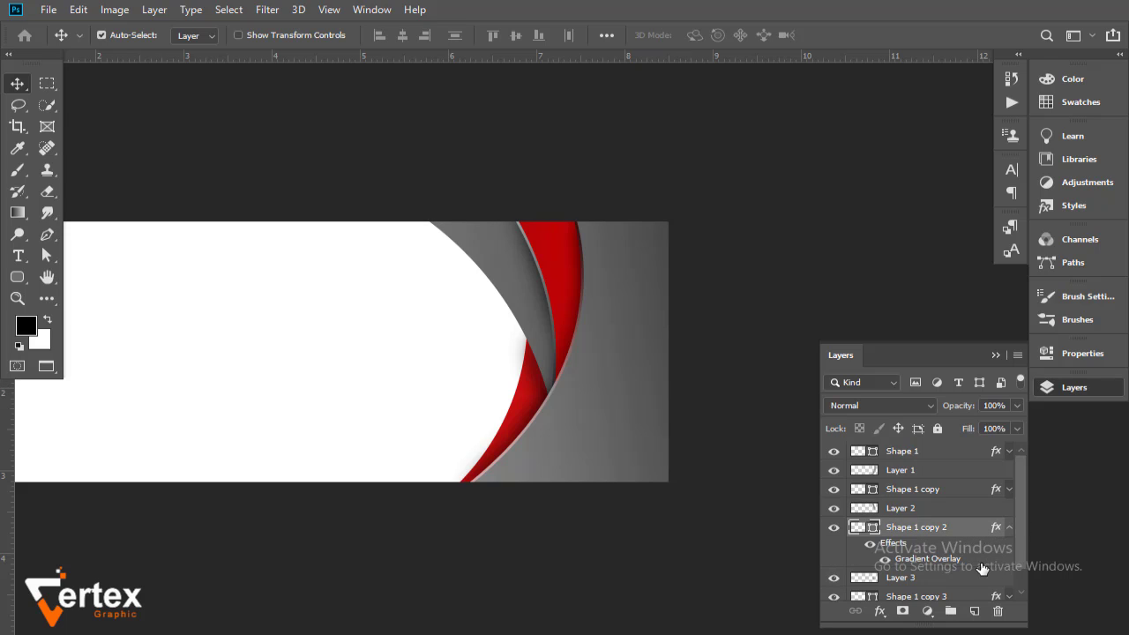
pyautogui.doubleClick(928, 559)
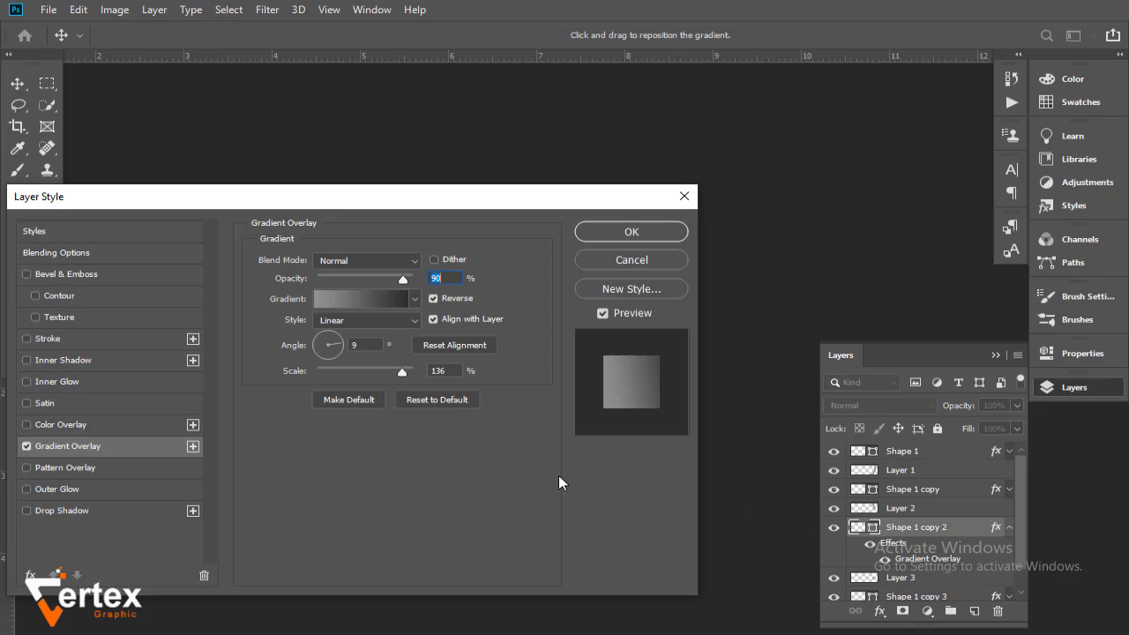
pyautogui.click(369, 299)
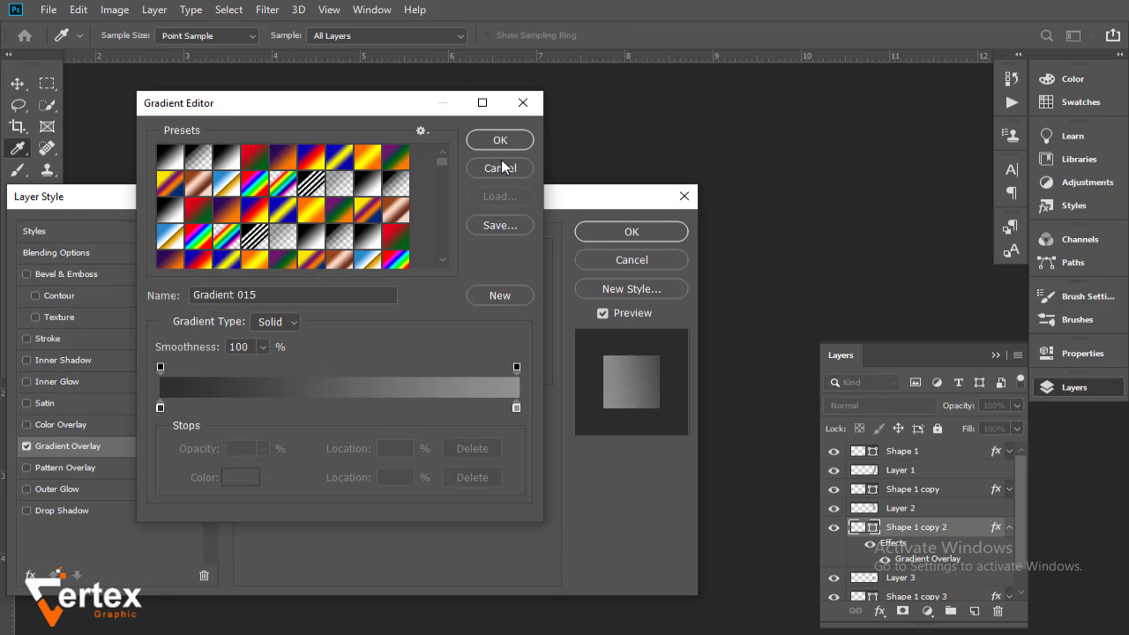
pyautogui.click(523, 103)
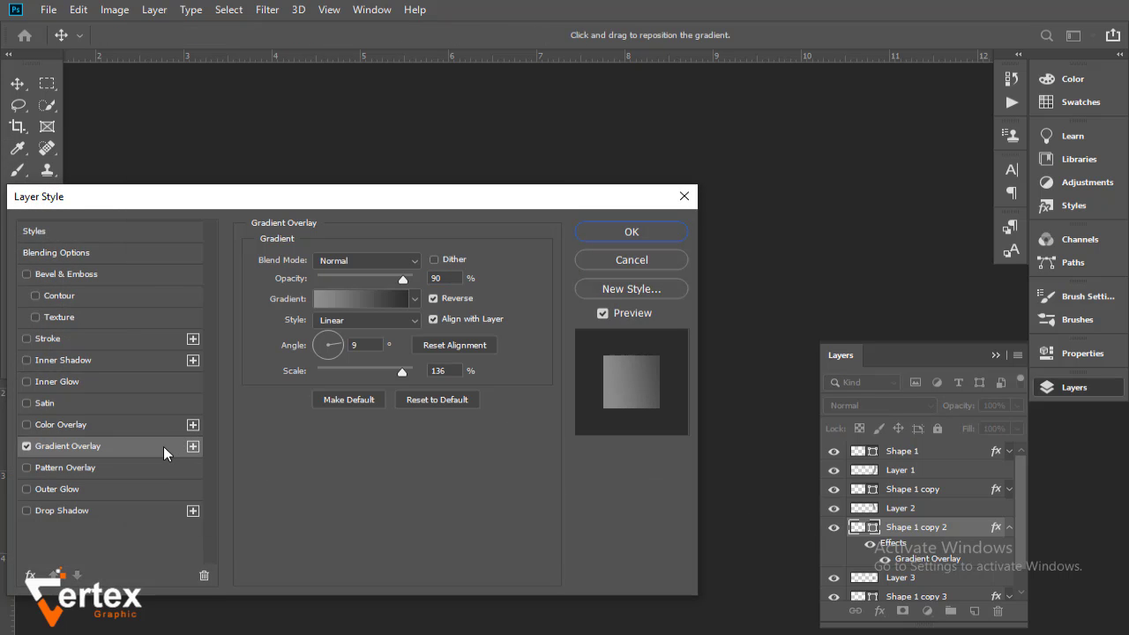
pyautogui.moveTo(493, 196); pyautogui.dragTo(145, 233)
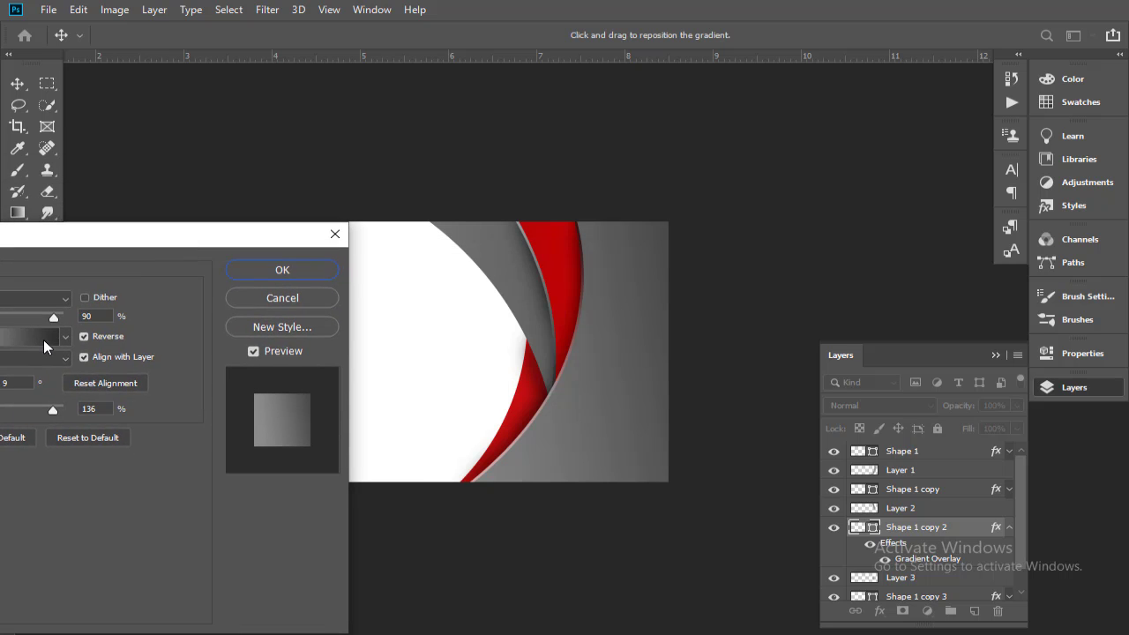
pyautogui.click(66, 336)
pyautogui.click(78, 388)
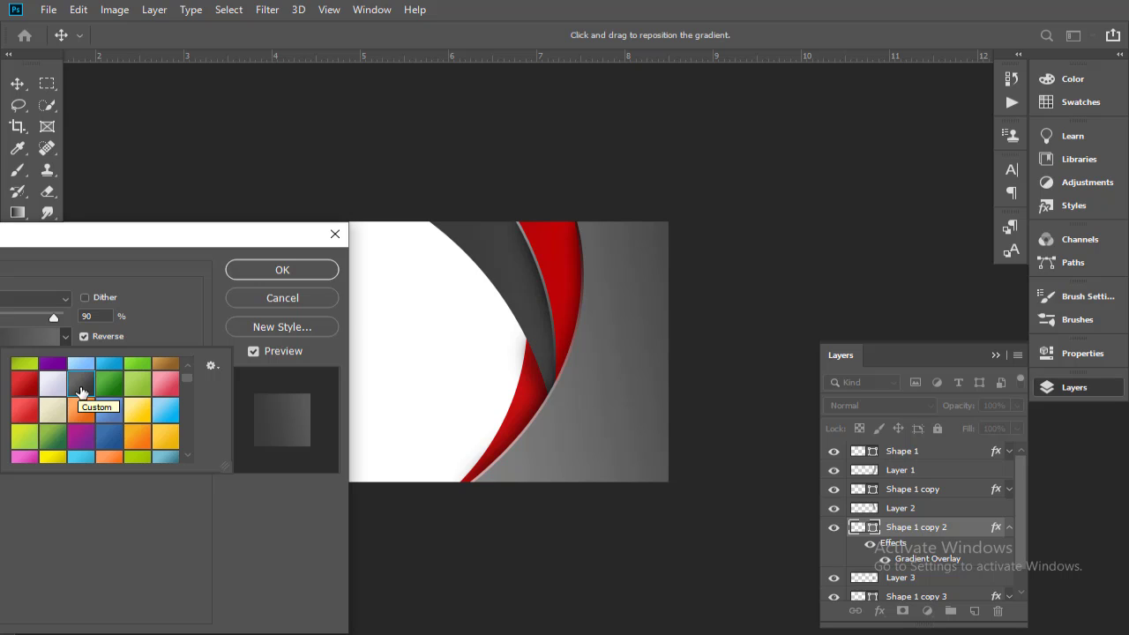
pyautogui.moveTo(99, 249); pyautogui.dragTo(208, 245)
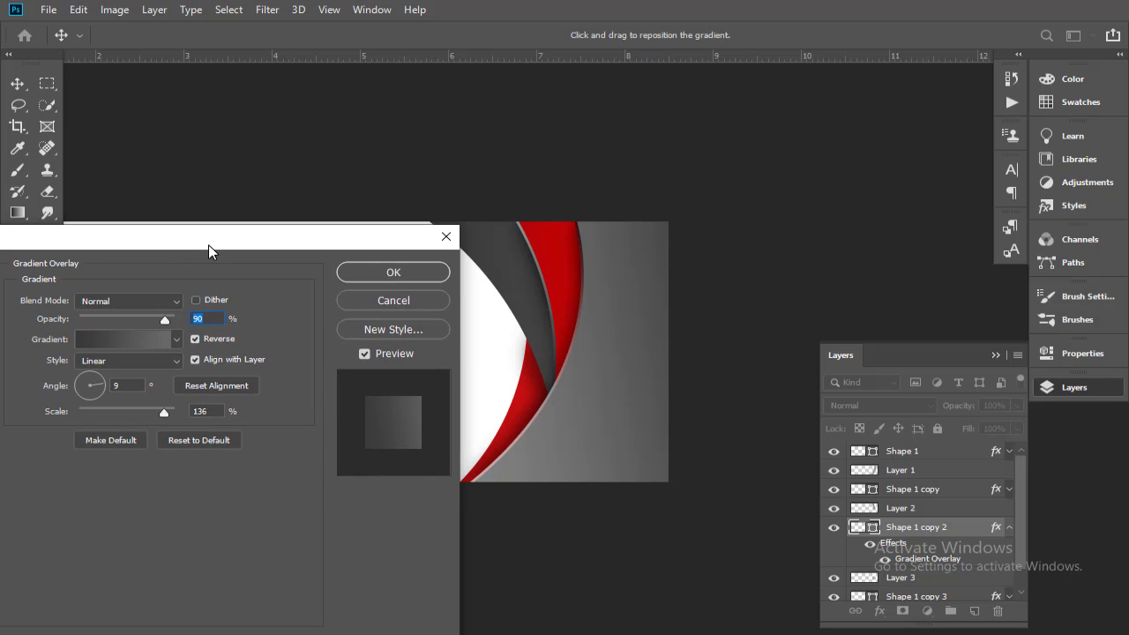
# Set the first colour stop of the overlay gradient to grey #828181 and turn off Reverse.
pyautogui.click(119, 340)
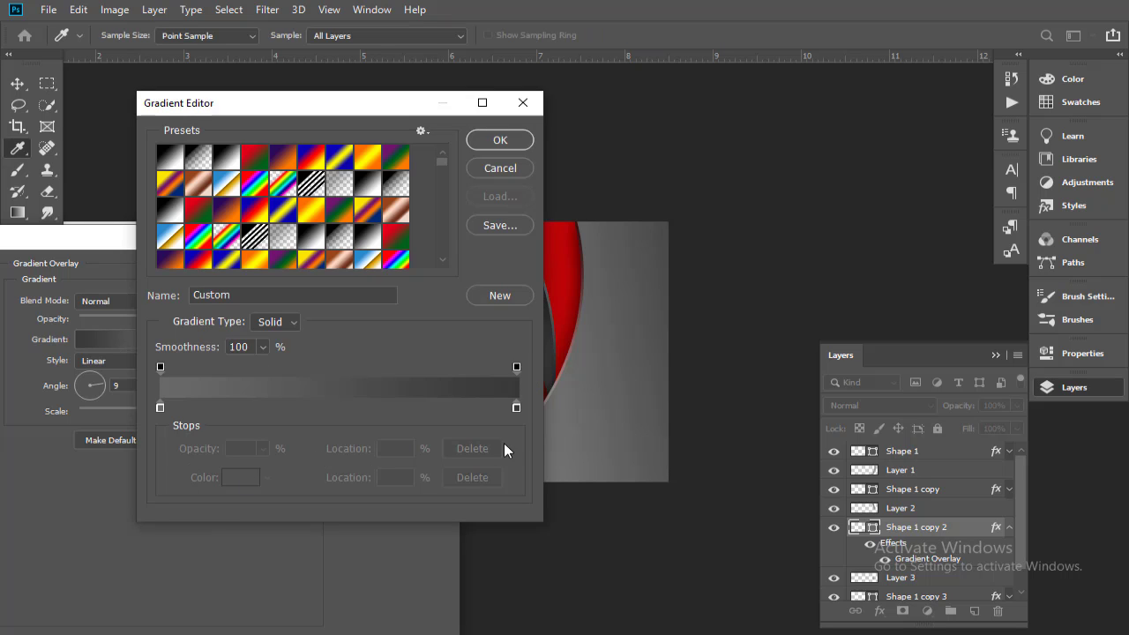
pyautogui.doubleClick(161, 406)
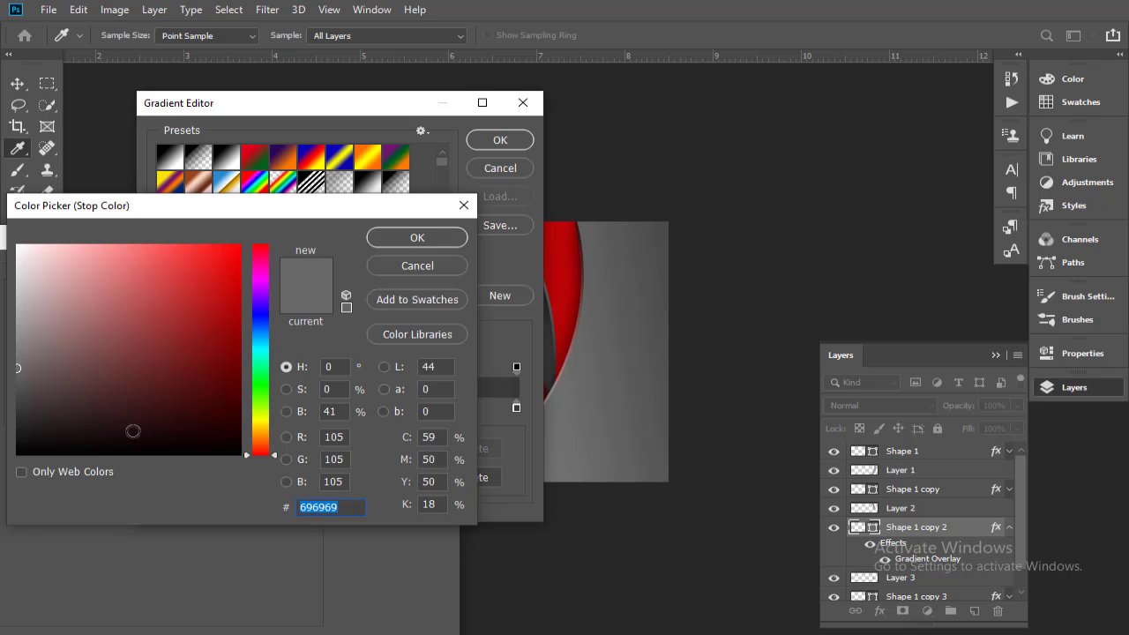
pyautogui.moveTo(17, 364); pyautogui.dragTo(18, 348)
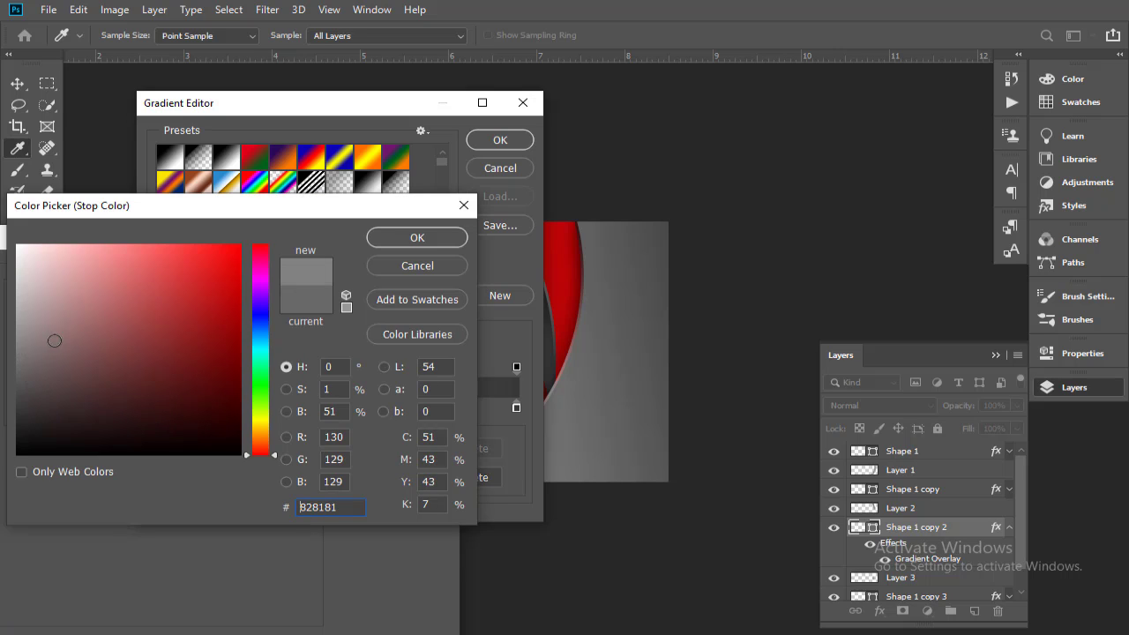
pyautogui.click(416, 240)
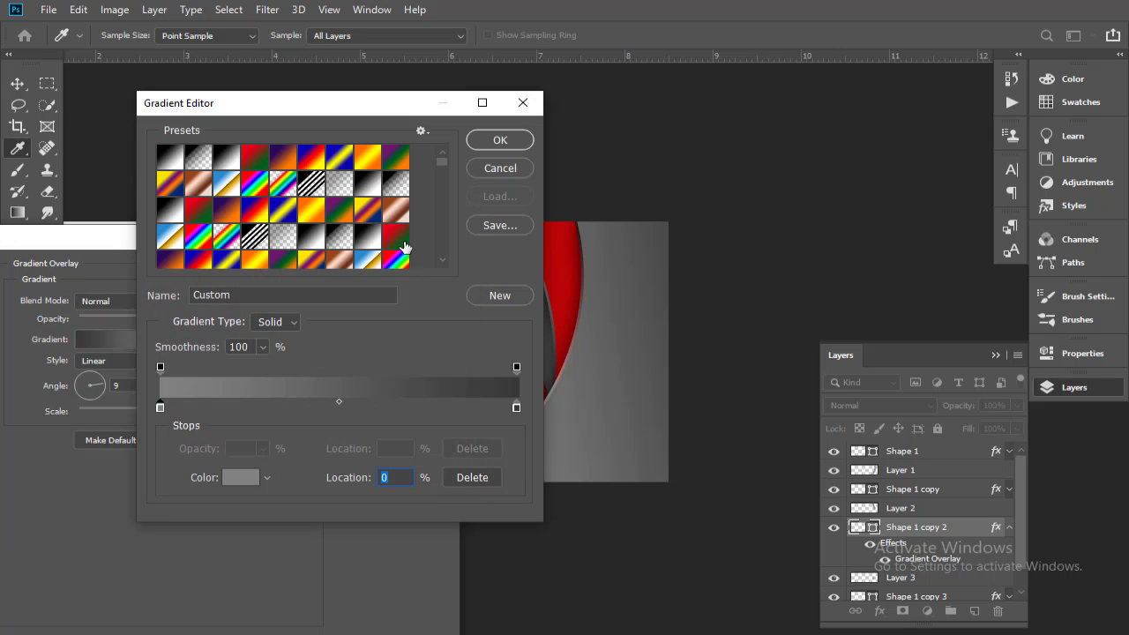
pyautogui.click(500, 141)
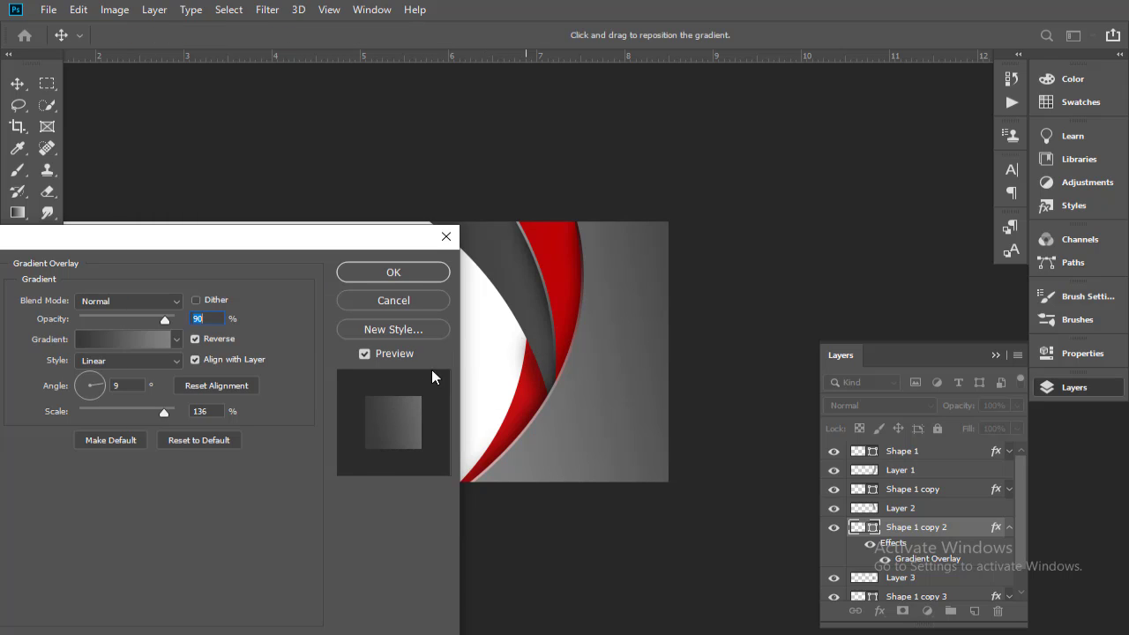
pyautogui.click(196, 340)
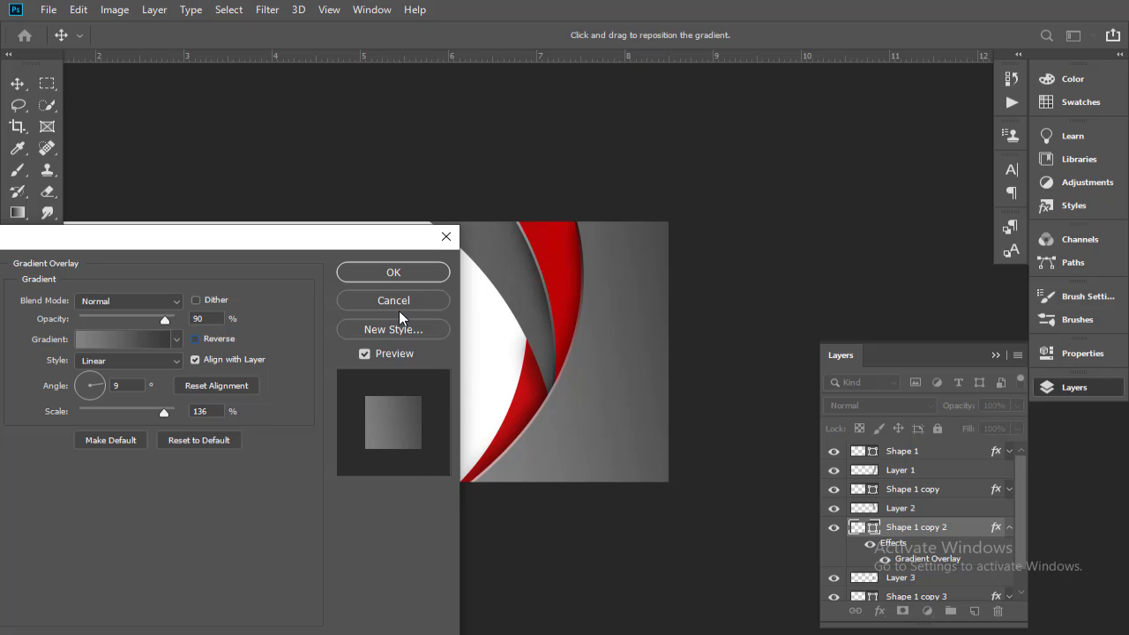
# Reposition the Gradient Overlay of Shape 1 so its darker grey extends further across the banner's right end.
pyautogui.click(400, 276)
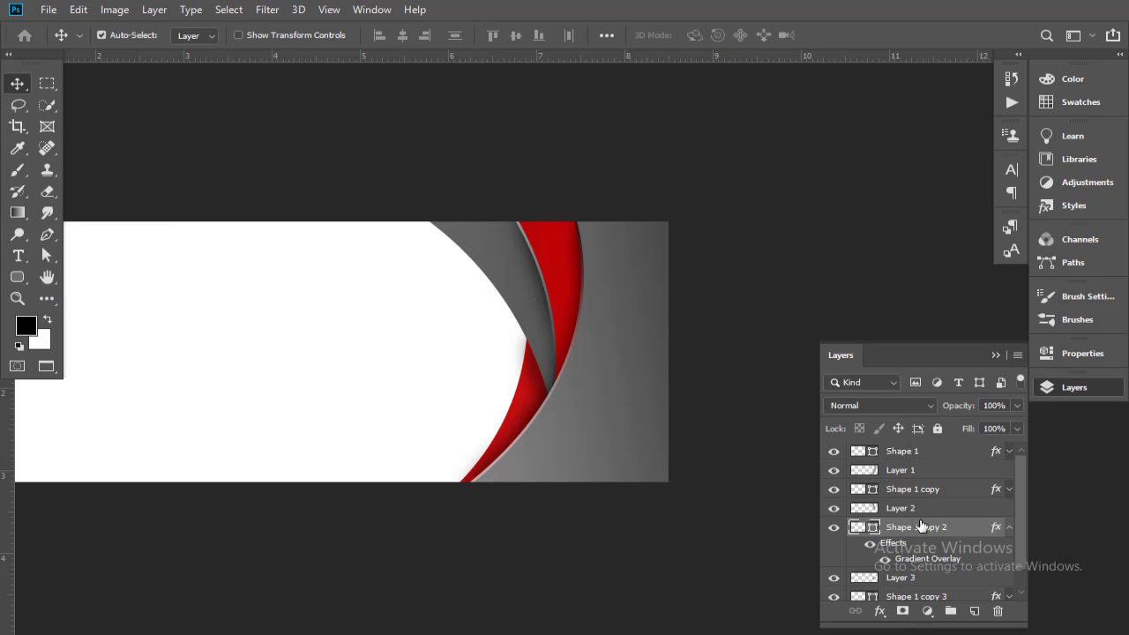
pyautogui.click(955, 453)
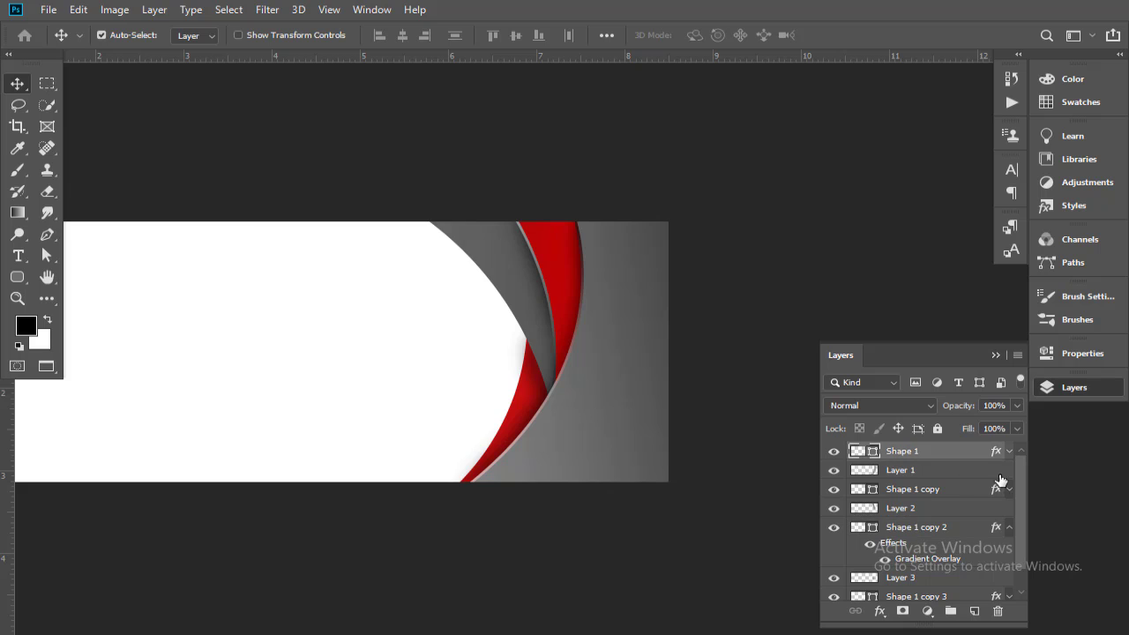
pyautogui.click(1010, 451)
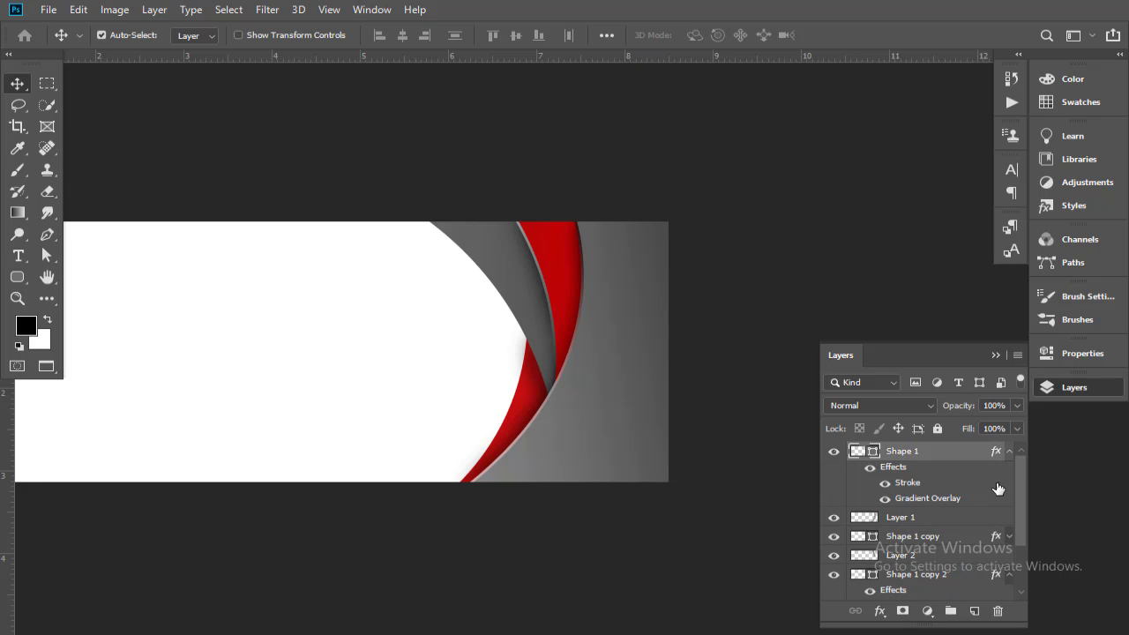
pyautogui.doubleClick(934, 499)
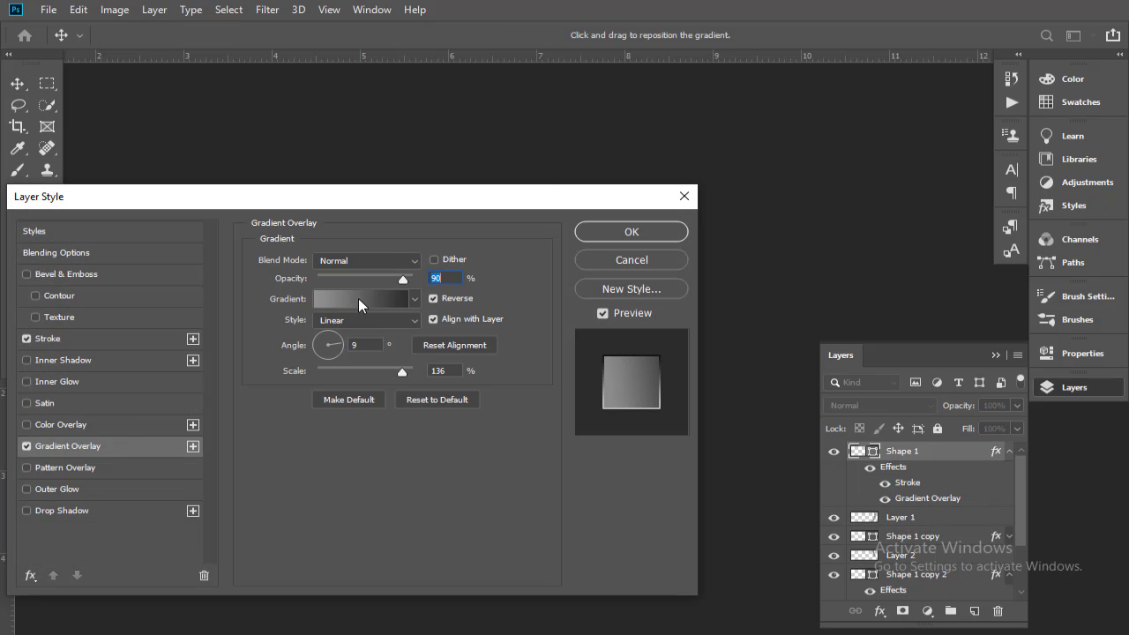
pyautogui.click(358, 298)
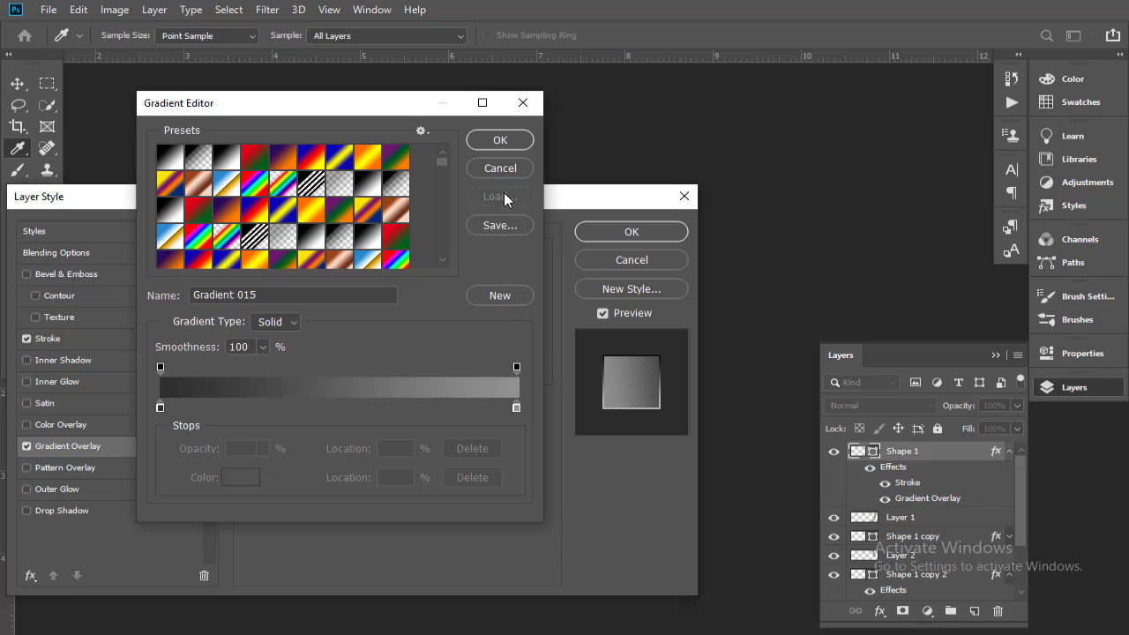
pyautogui.click(508, 143)
pyautogui.moveTo(534, 197); pyautogui.dragTo(97, 258)
pyautogui.moveTo(637, 339)
pyautogui.mouseDown()
pyautogui.moveTo(580, 370)
pyautogui.moveTo(621, 453)
pyautogui.moveTo(627, 350)
pyautogui.mouseUp()
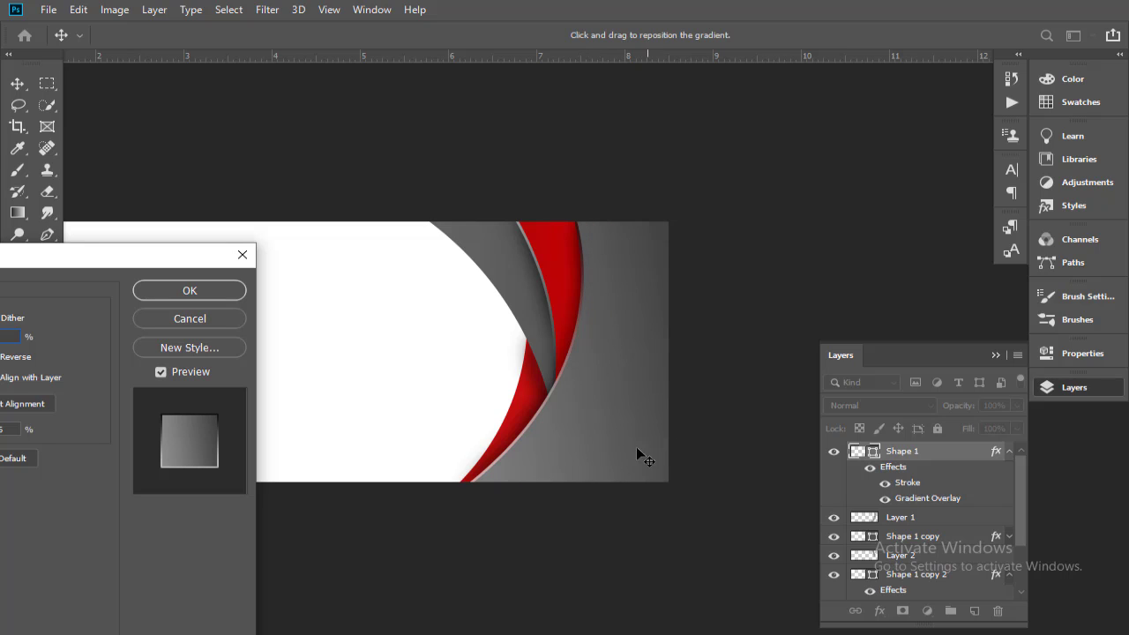
pyautogui.moveTo(636, 451); pyautogui.dragTo(580, 443)
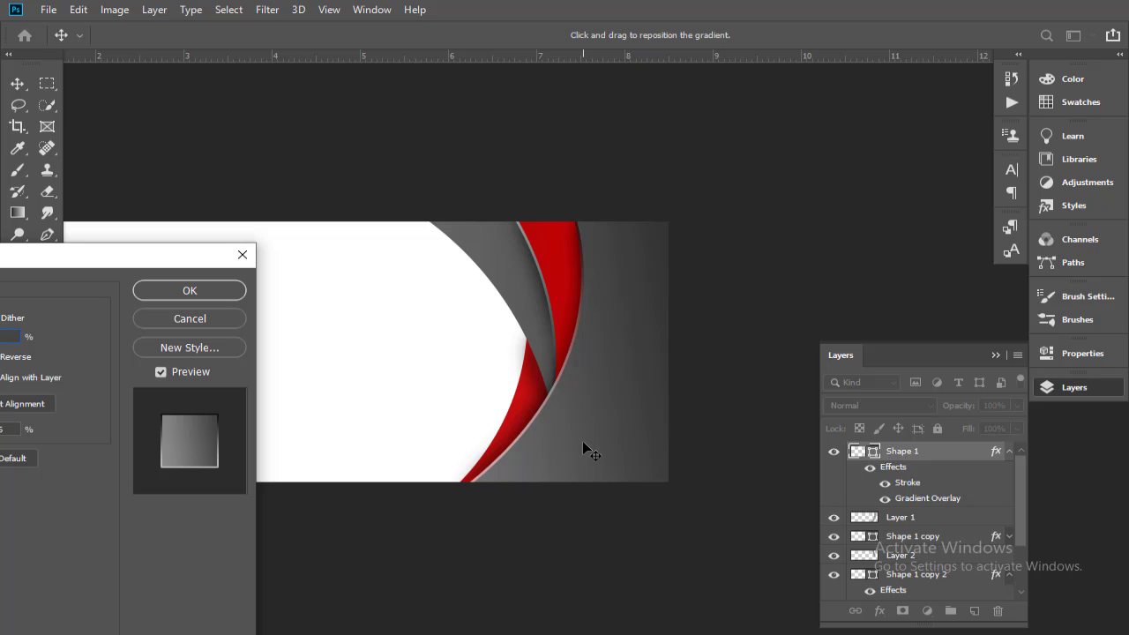
pyautogui.moveTo(594, 441); pyautogui.dragTo(596, 452)
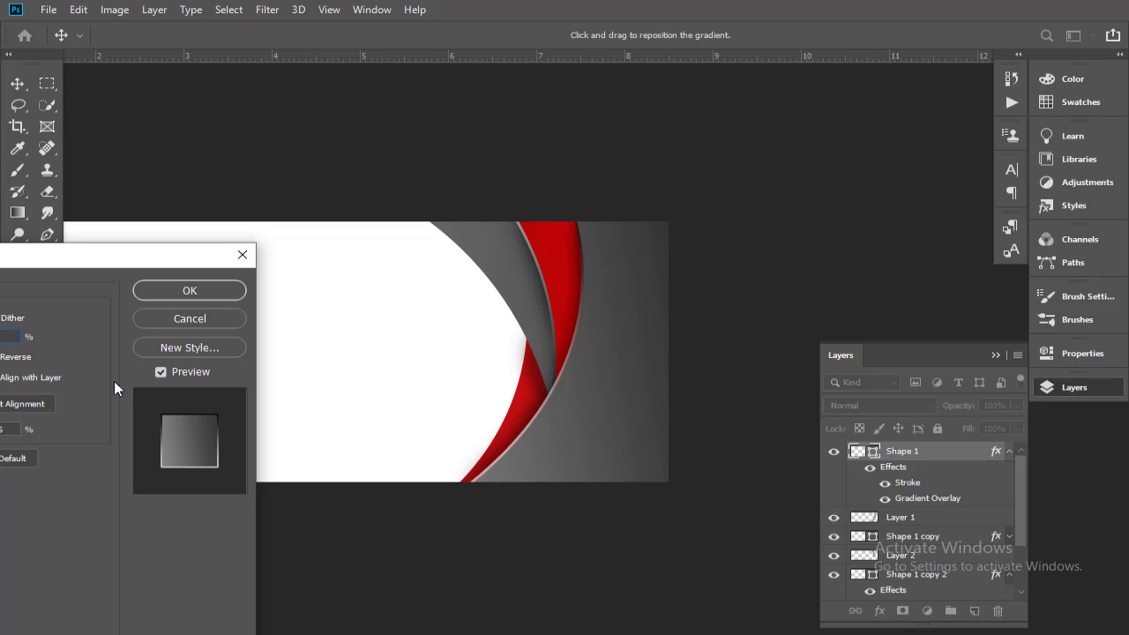
pyautogui.moveTo(78, 260); pyautogui.dragTo(151, 206)
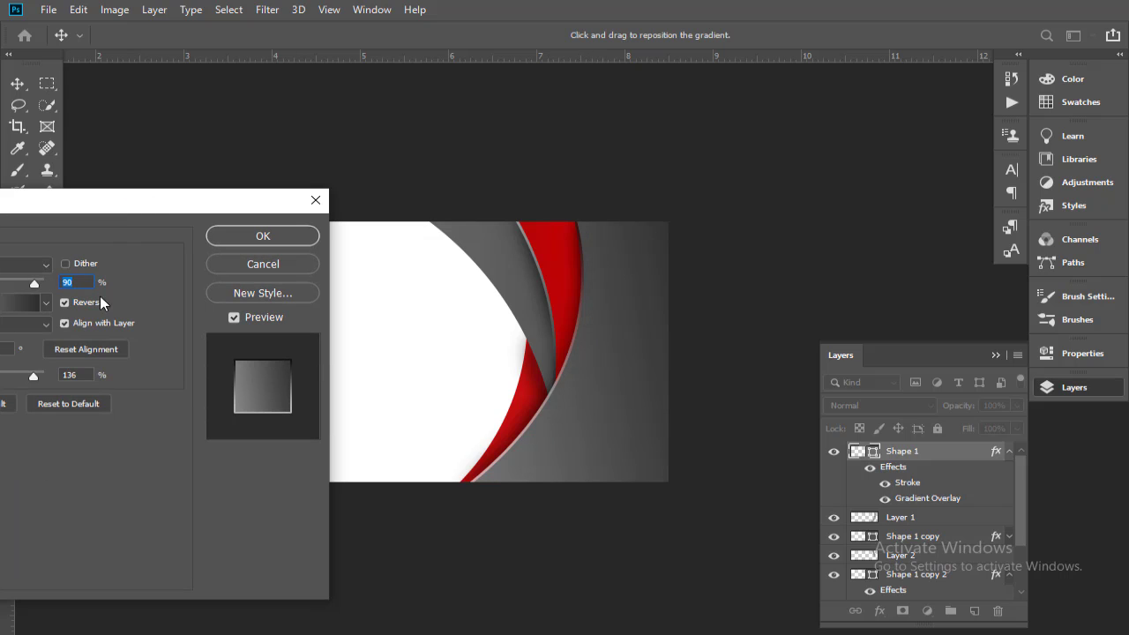
# Try the Gradient Overlay of Shape 1 with Reverse turned off, and restore Reverse to on.
pyautogui.click(65, 303)
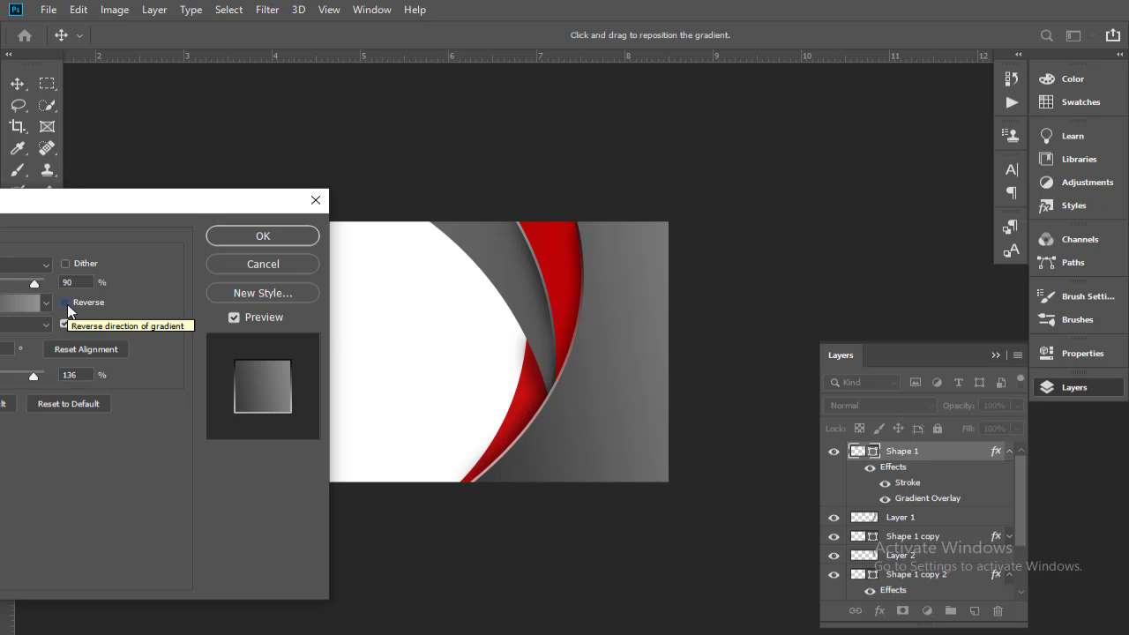
pyautogui.click(65, 304)
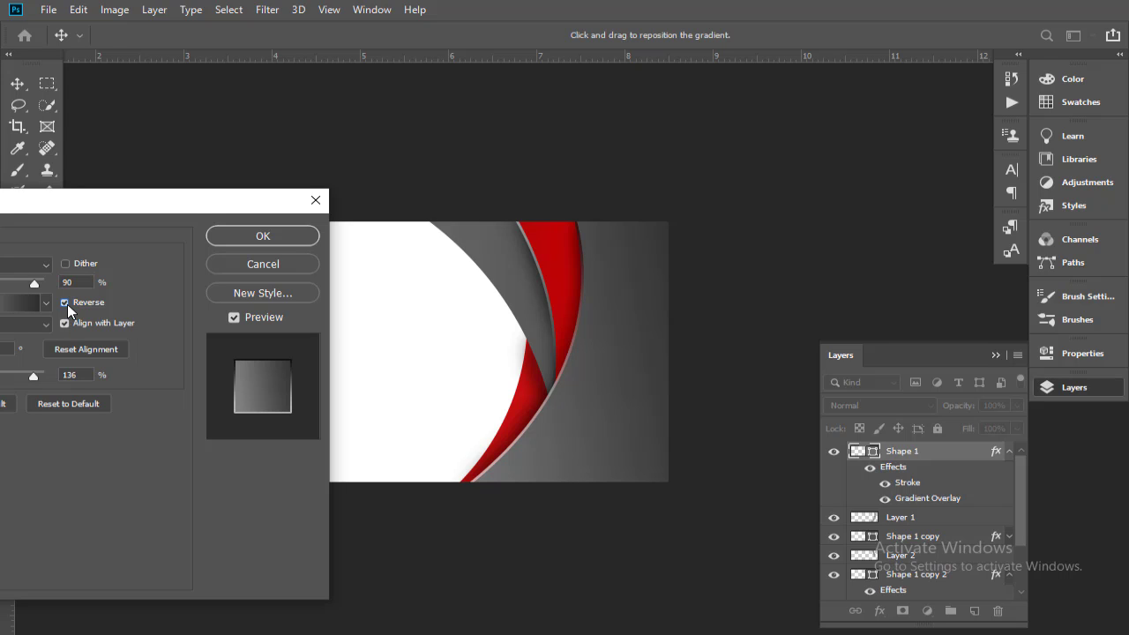
pyautogui.click(67, 303)
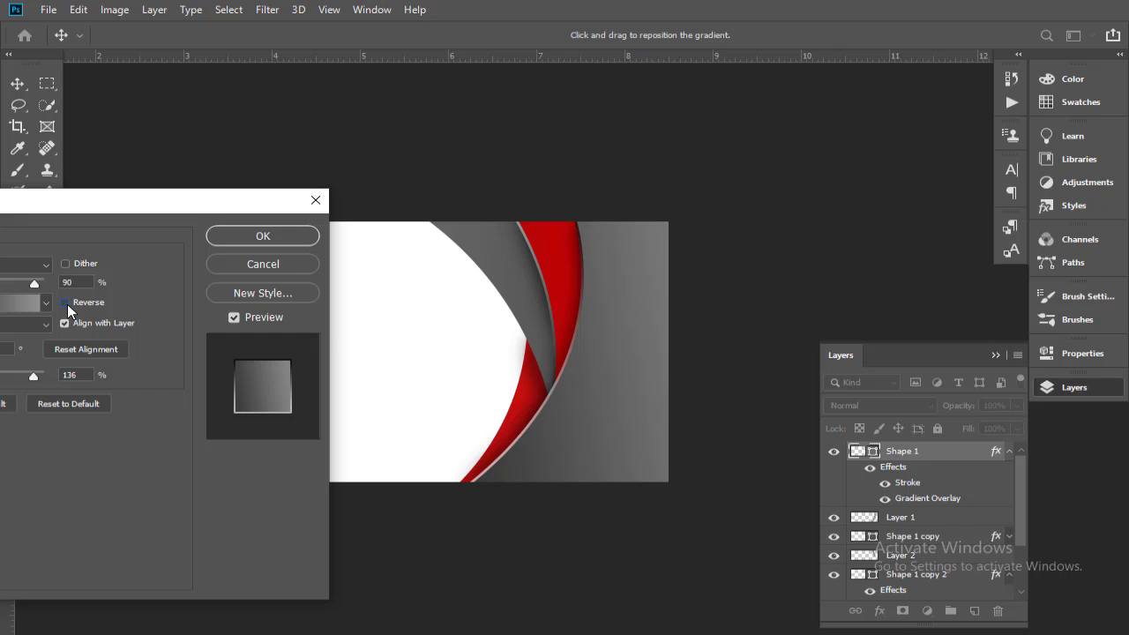
pyautogui.click(67, 305)
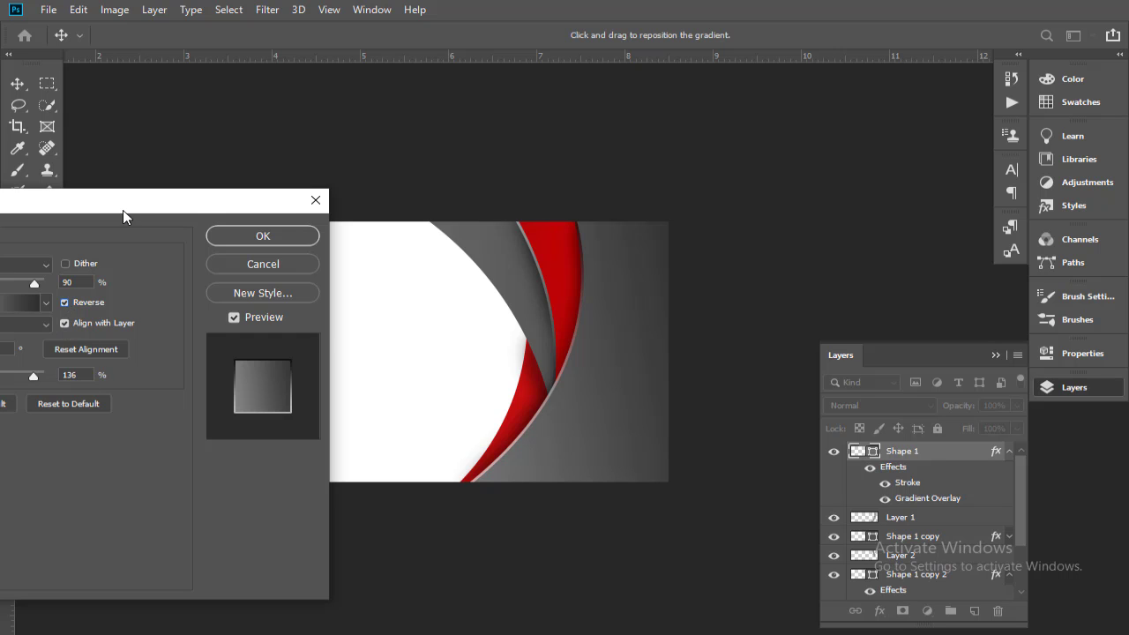
pyautogui.moveTo(122, 210); pyautogui.dragTo(239, 206)
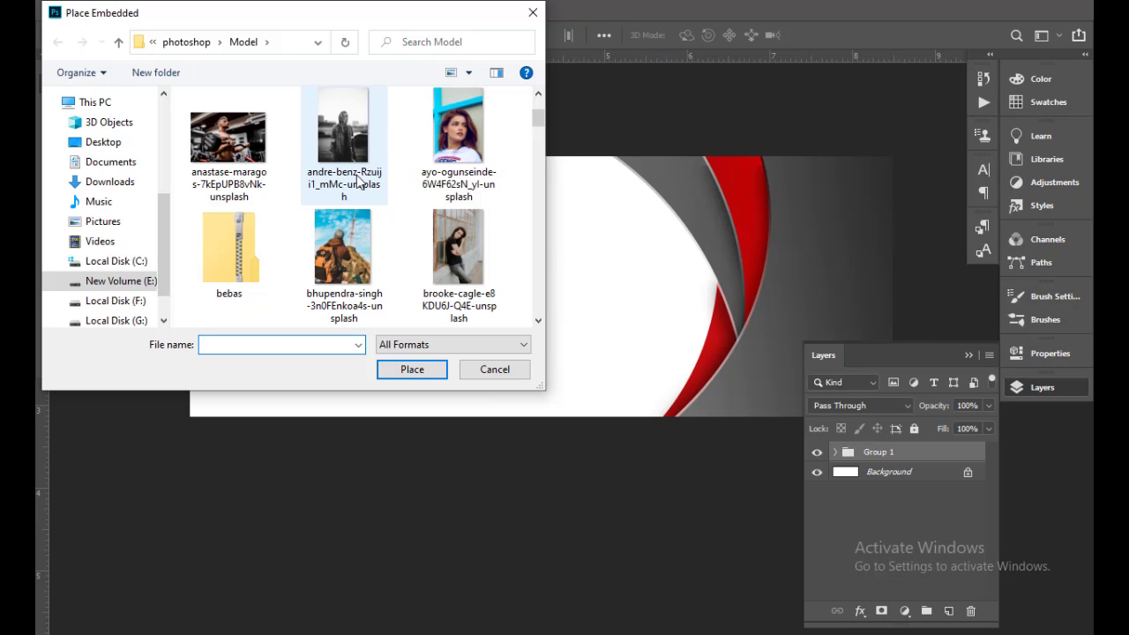
# Place the image pexels-fauxels-3184611 from the Downloads folder as an embedded layer.
pyautogui.scroll(-2, 358, 181)
pyautogui.scroll(-3, 359, 180)
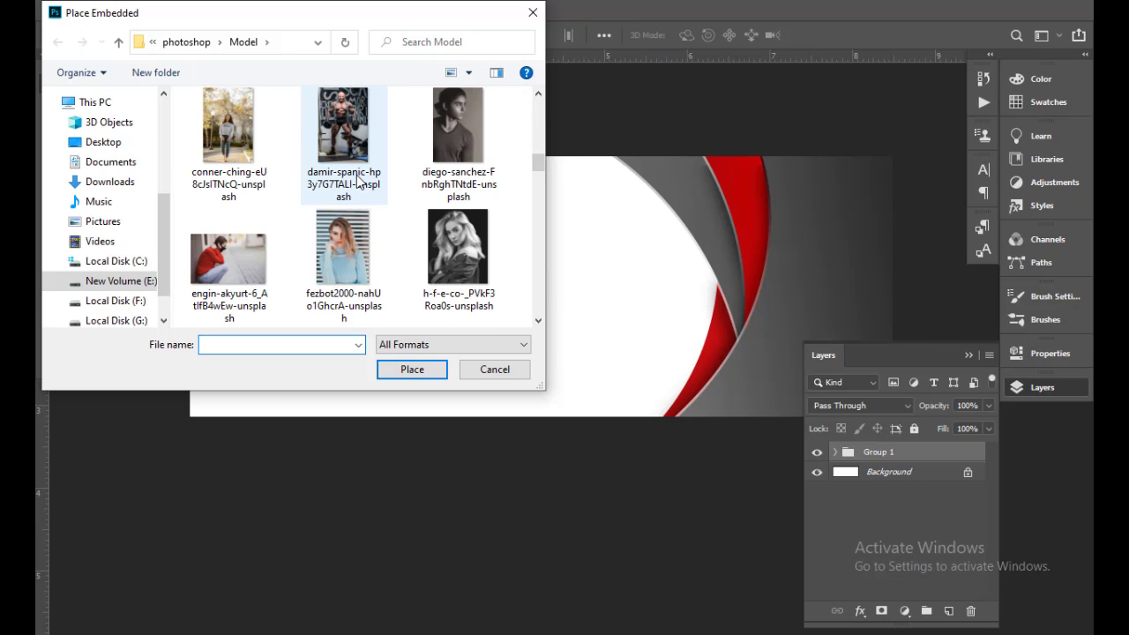
pyautogui.click(115, 182)
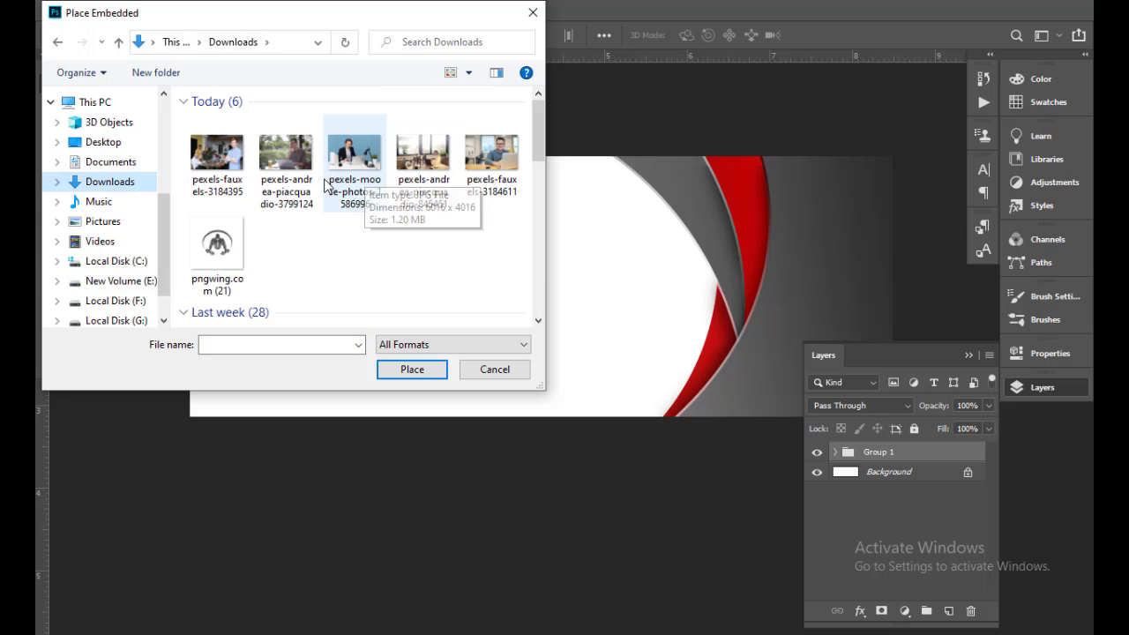
pyautogui.doubleClick(491, 154)
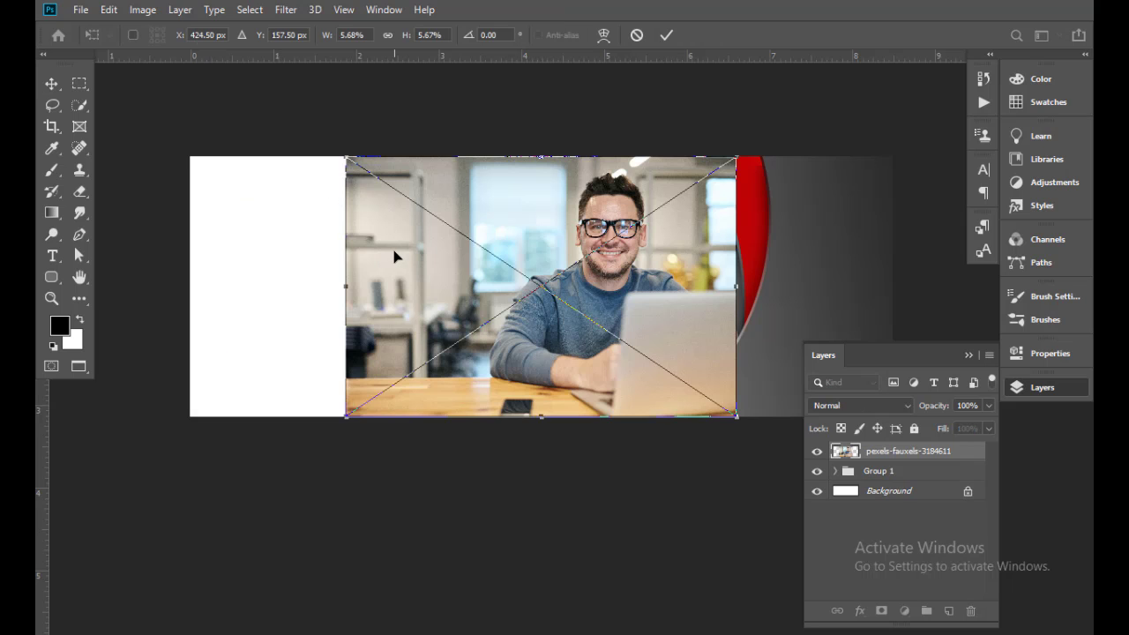
# Scale the placed photo to about 8.1% over the white left area of the banner, and move its layer beneath Group 1.
pyautogui.moveTo(396, 255); pyautogui.dragTo(233, 251)
pyautogui.moveTo(583, 417); pyautogui.dragTo(741, 527)
pyautogui.moveTo(646, 422); pyautogui.dragTo(632, 404)
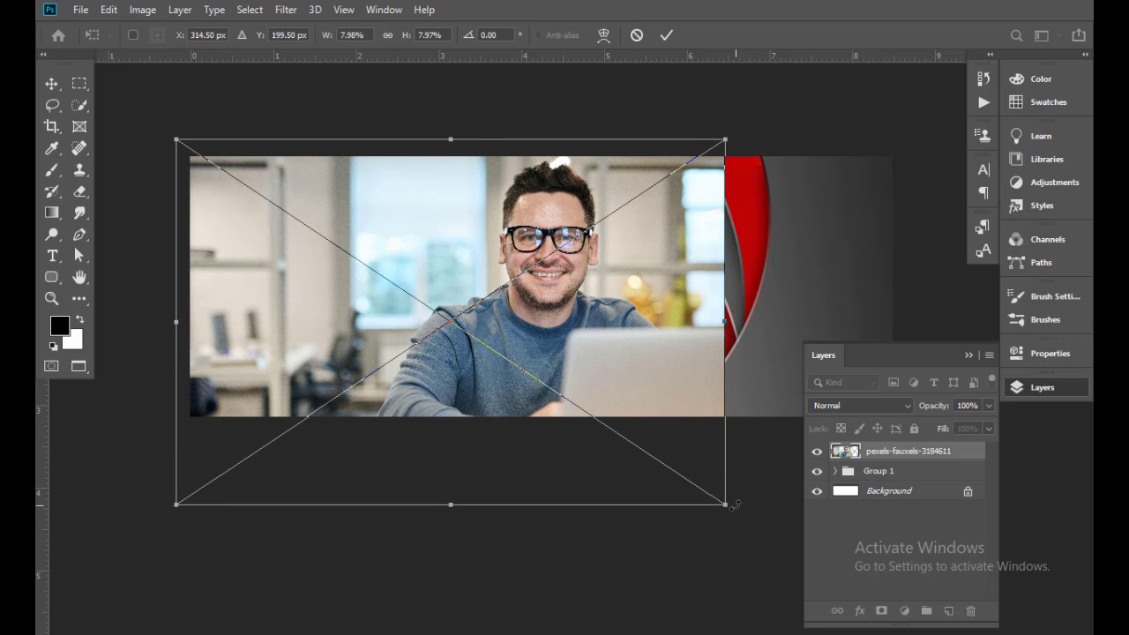
pyautogui.moveTo(727, 504); pyautogui.dragTo(734, 509)
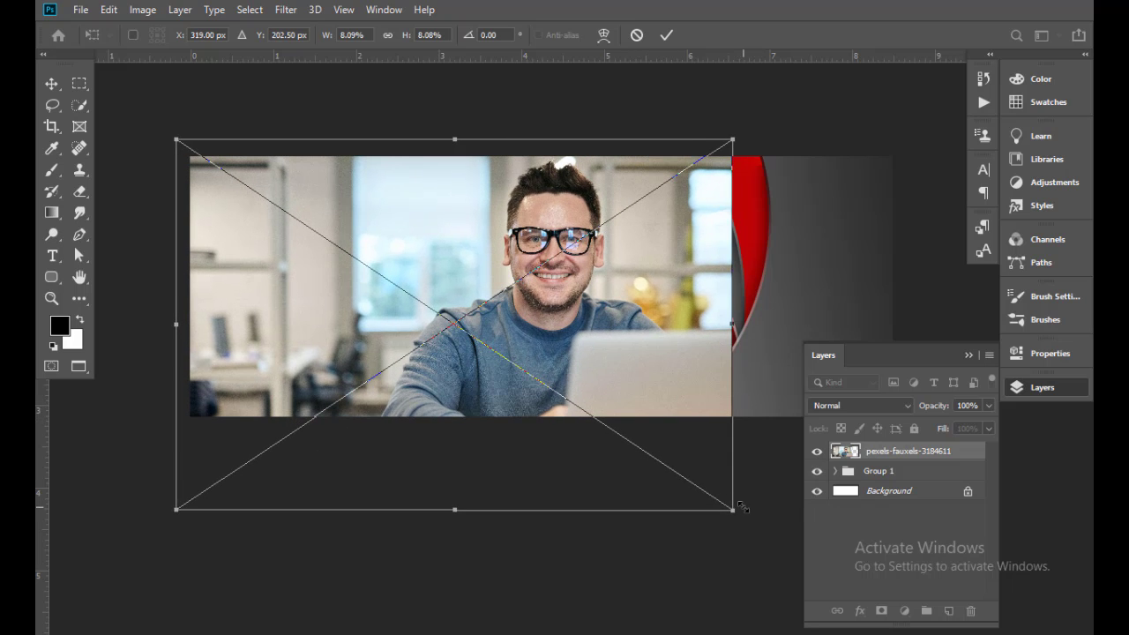
pyautogui.press('Return')
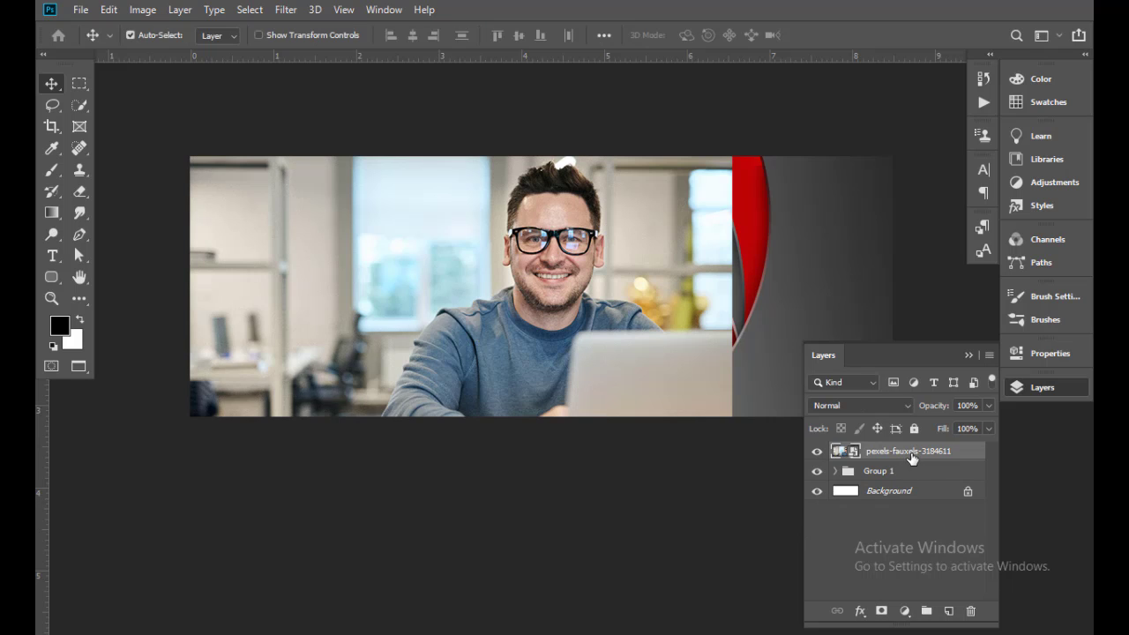
pyautogui.moveTo(914, 451); pyautogui.dragTo(903, 482)
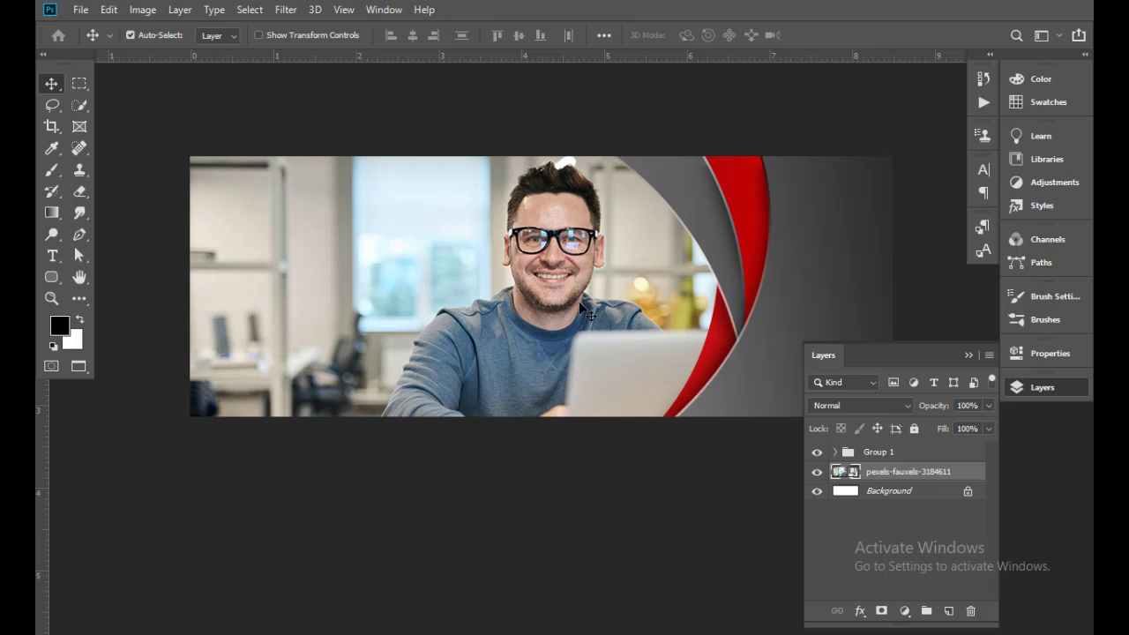
# Apply a Gaussian Blur with a radius of 5.0 pixels to the photo layer.
pyautogui.click(285, 11)
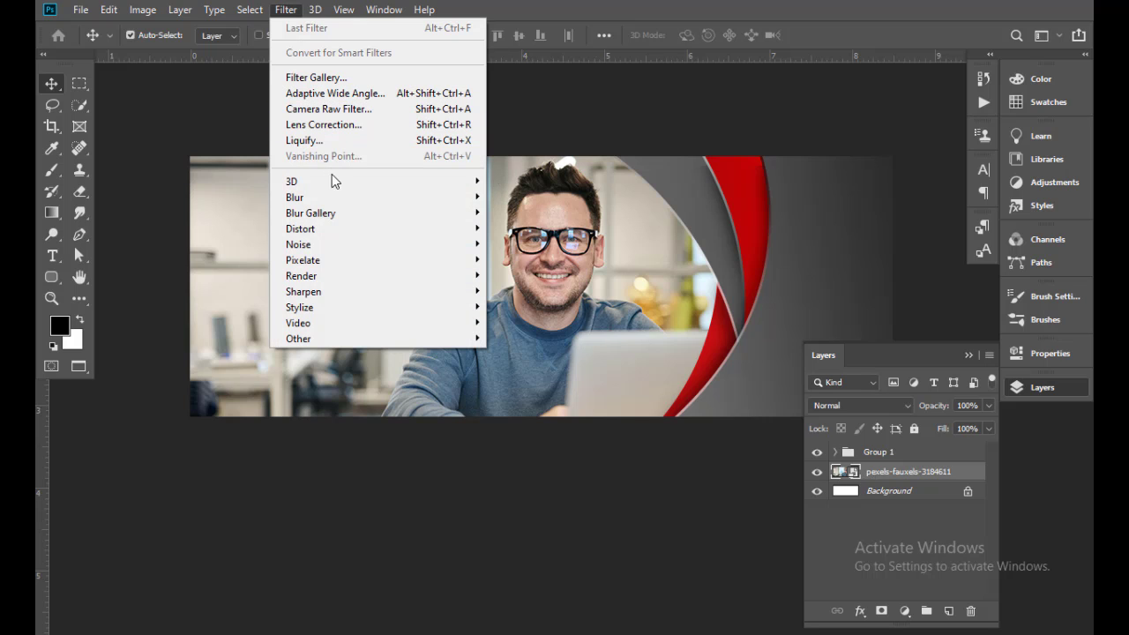
pyautogui.moveTo(337, 196)
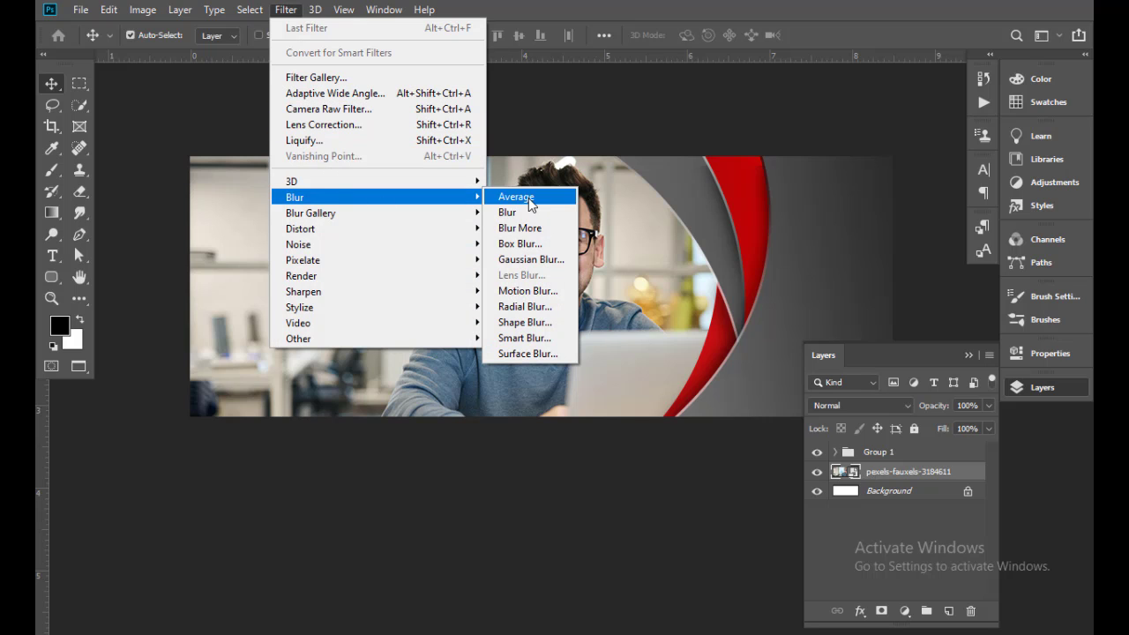
pyautogui.click(529, 260)
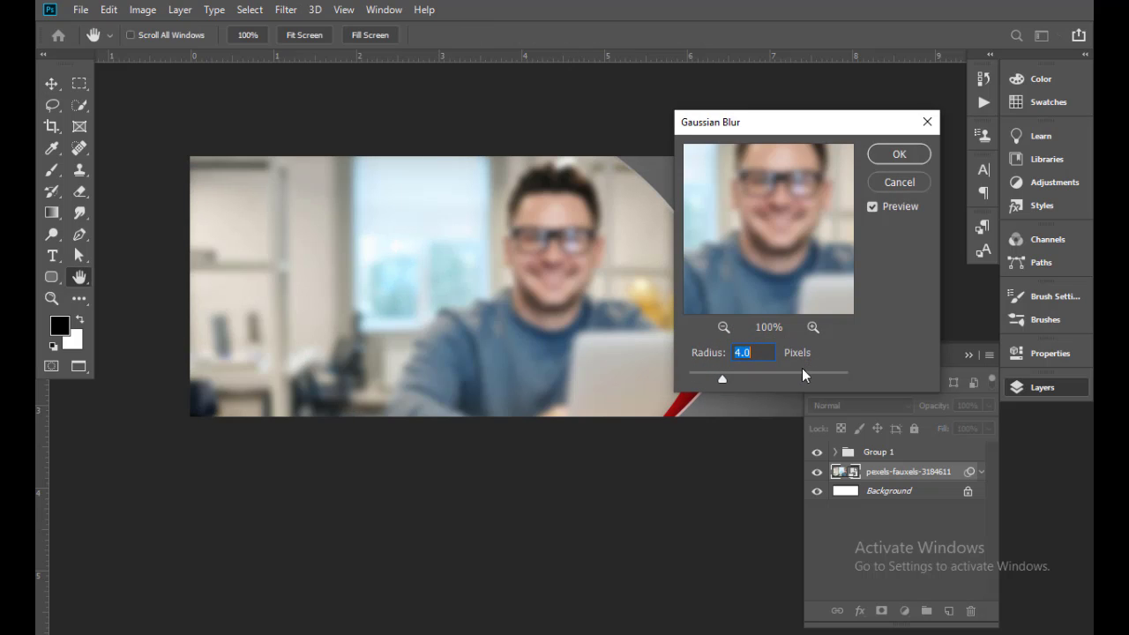
pyautogui.moveTo(722, 380); pyautogui.dragTo(732, 380)
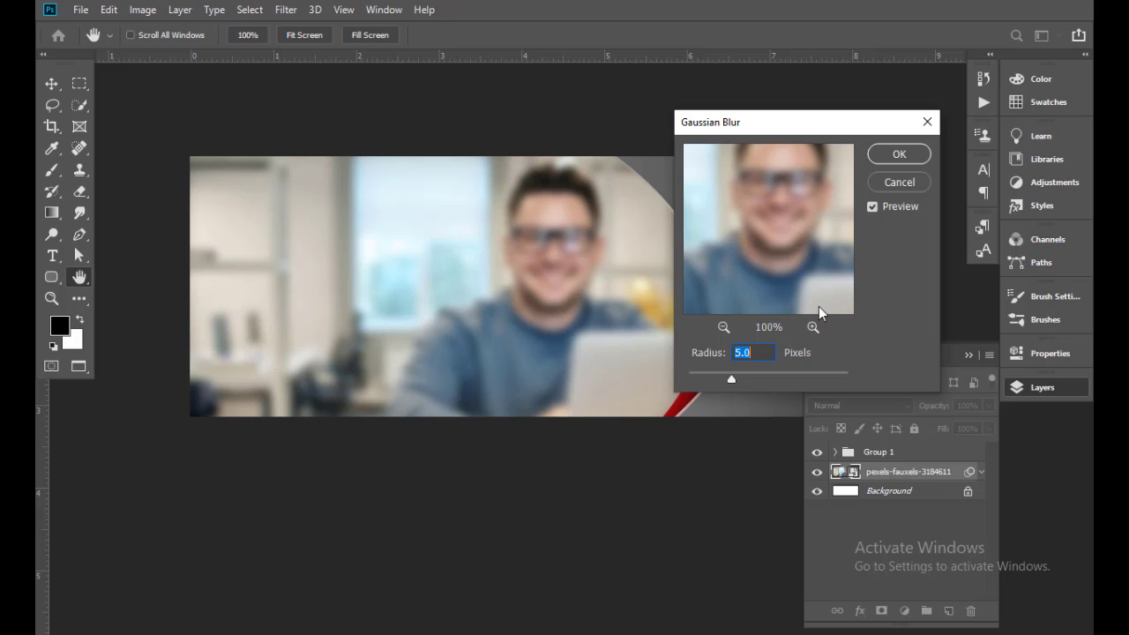
pyautogui.click(899, 154)
pyautogui.press('v')
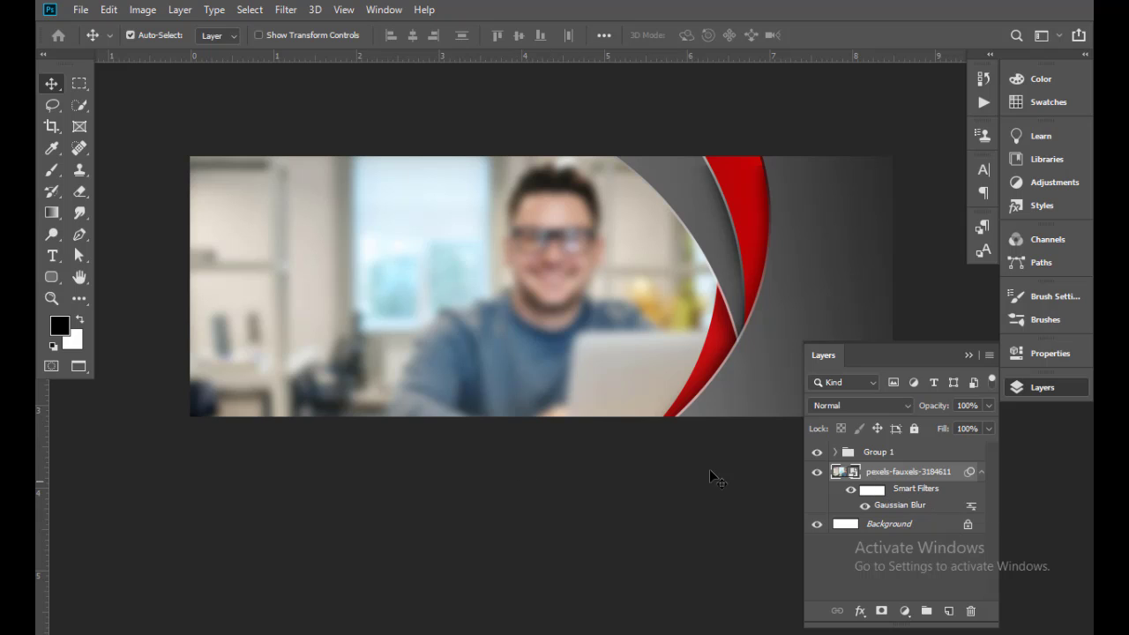
# Draw a black rectangle about 757 by 492 px on a new layer above the photo, covering the whole photo.
pyautogui.click(948, 611)
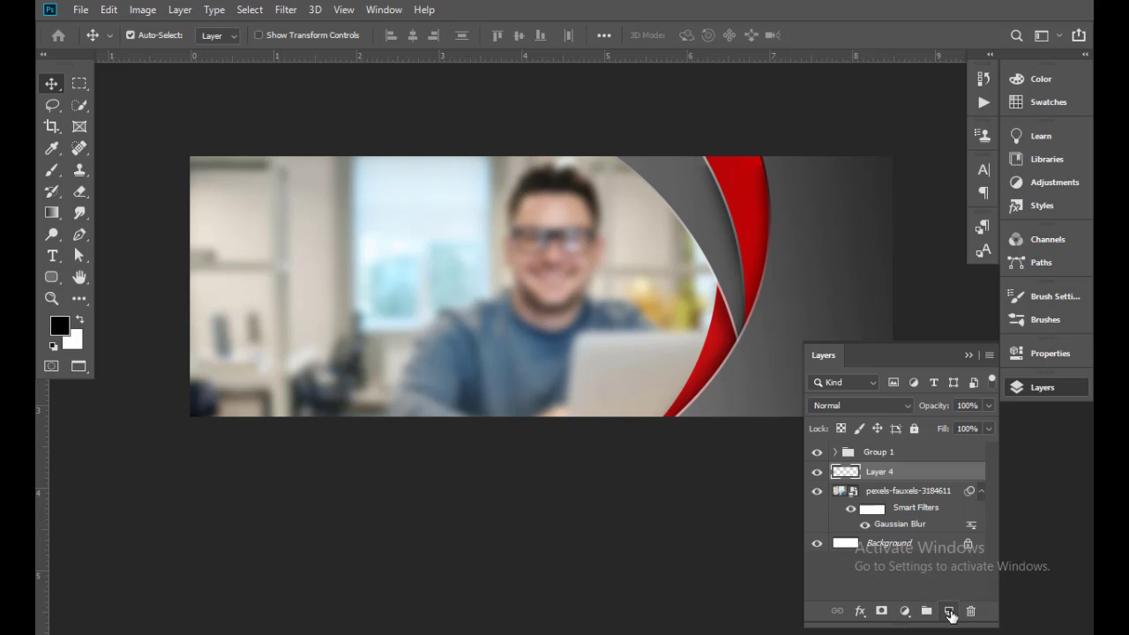
pyautogui.rightClick(51, 276)
pyautogui.click(97, 274)
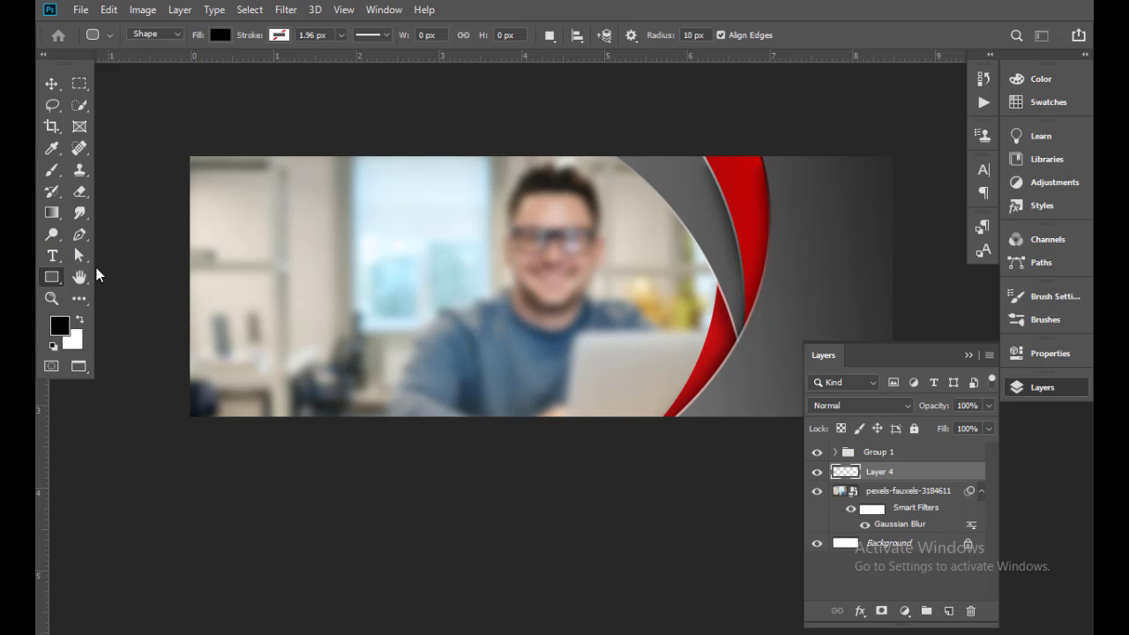
pyautogui.moveTo(162, 102); pyautogui.dragTo(787, 507)
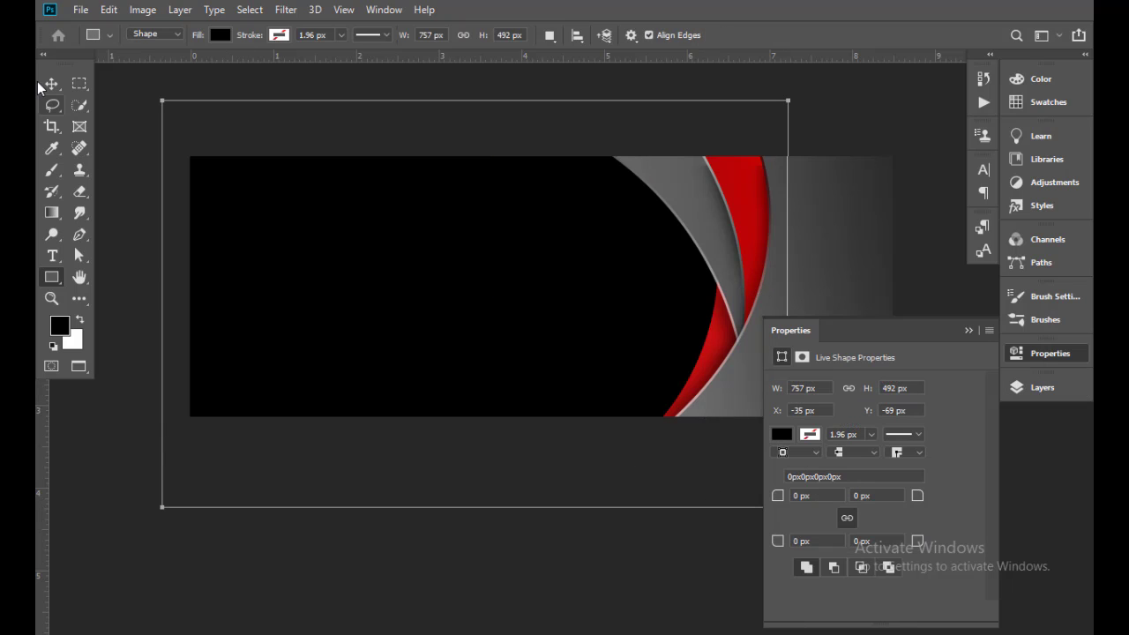
pyautogui.click(48, 85)
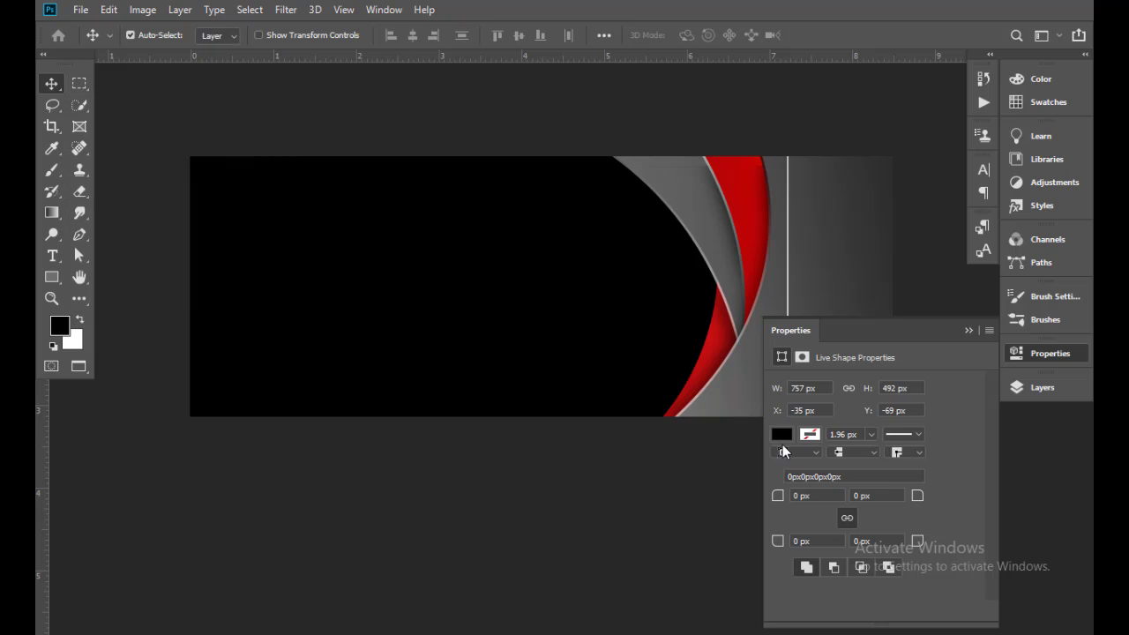
# Set the black rectangle layer's blend mode to Multiply and its opacity to 84%.
pyautogui.click(968, 330)
pyautogui.click(1022, 388)
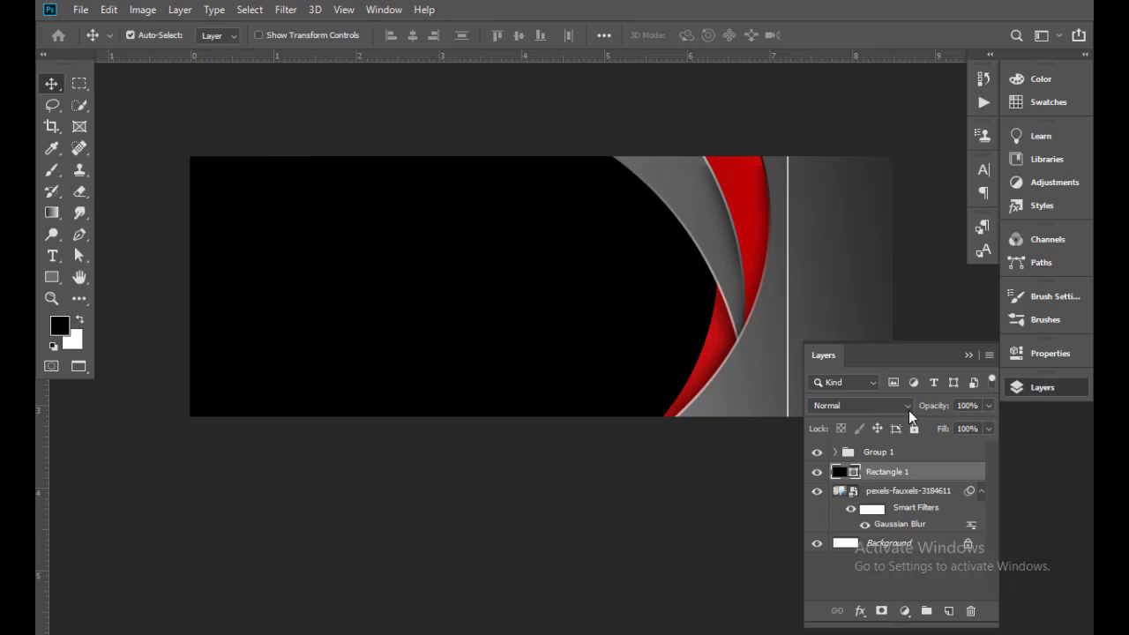
pyautogui.click(868, 404)
pyautogui.click(852, 253)
pyautogui.moveTo(989, 406); pyautogui.dragTo(969, 432)
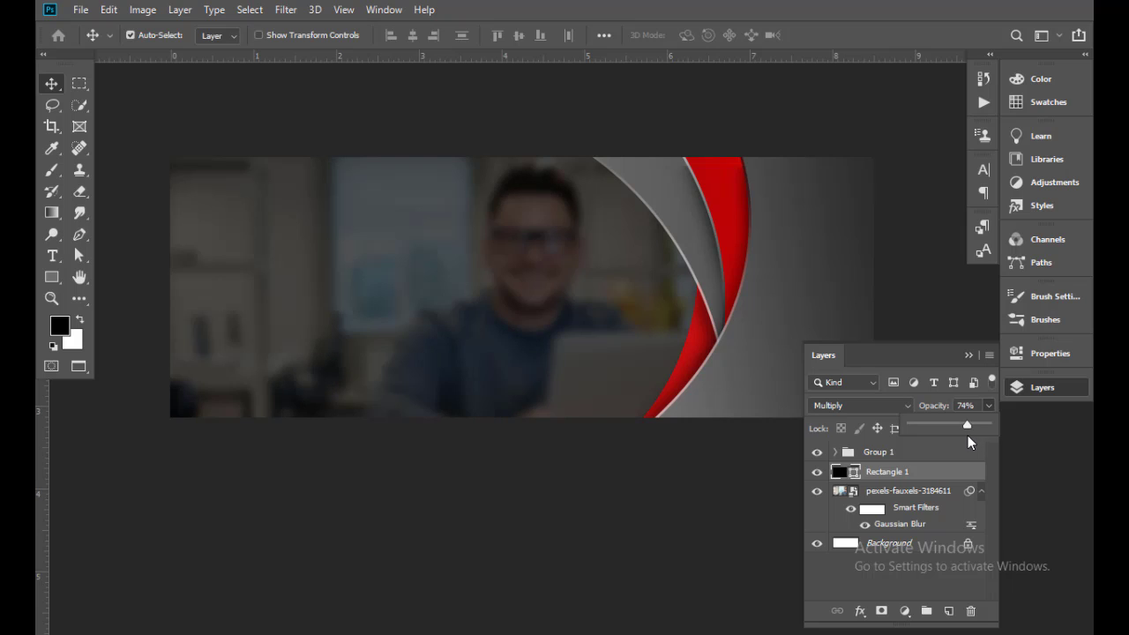
pyautogui.moveTo(974, 435); pyautogui.dragTo(975, 435)
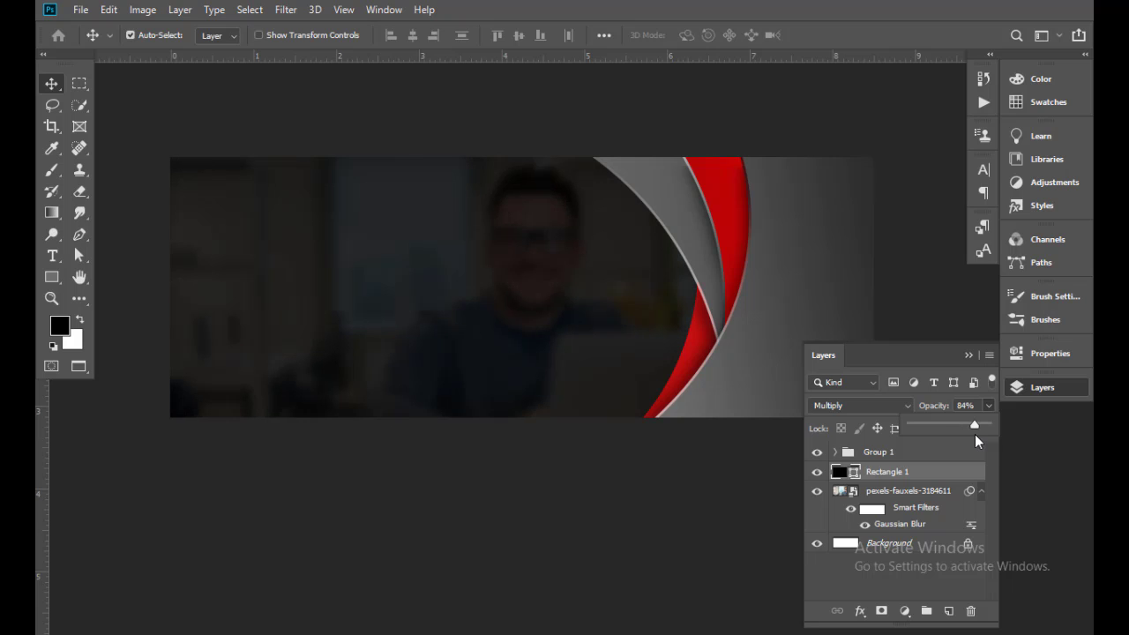
pyautogui.click(968, 355)
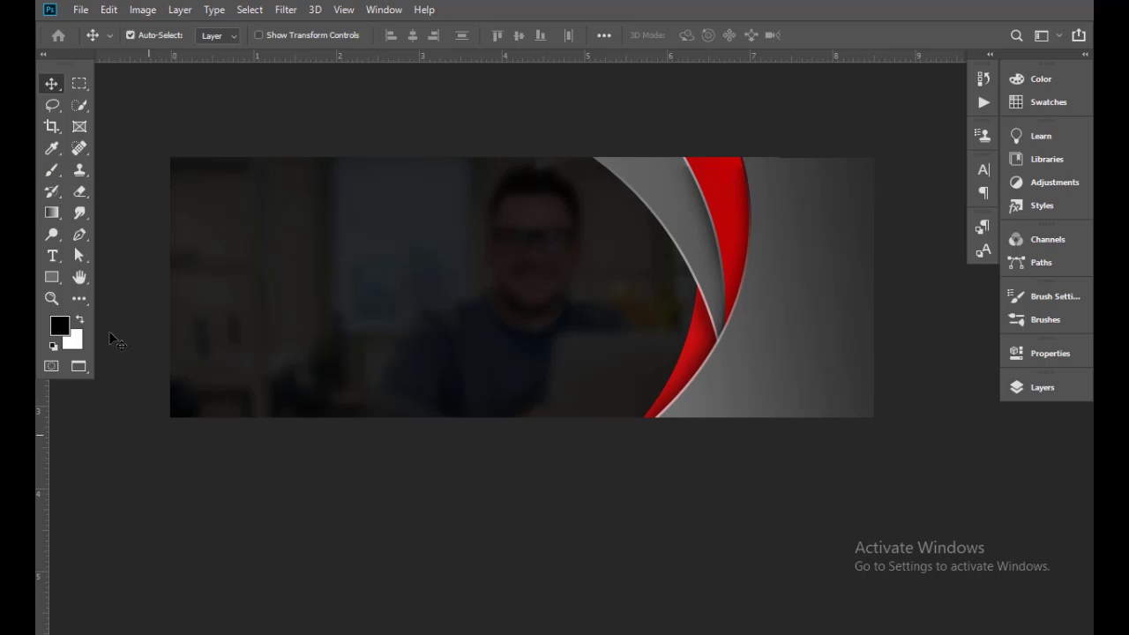
# Add the white Roboto Thin text "GROW YOUR BUSINESS" over the middle of the darkened photo.
pyautogui.click(54, 255)
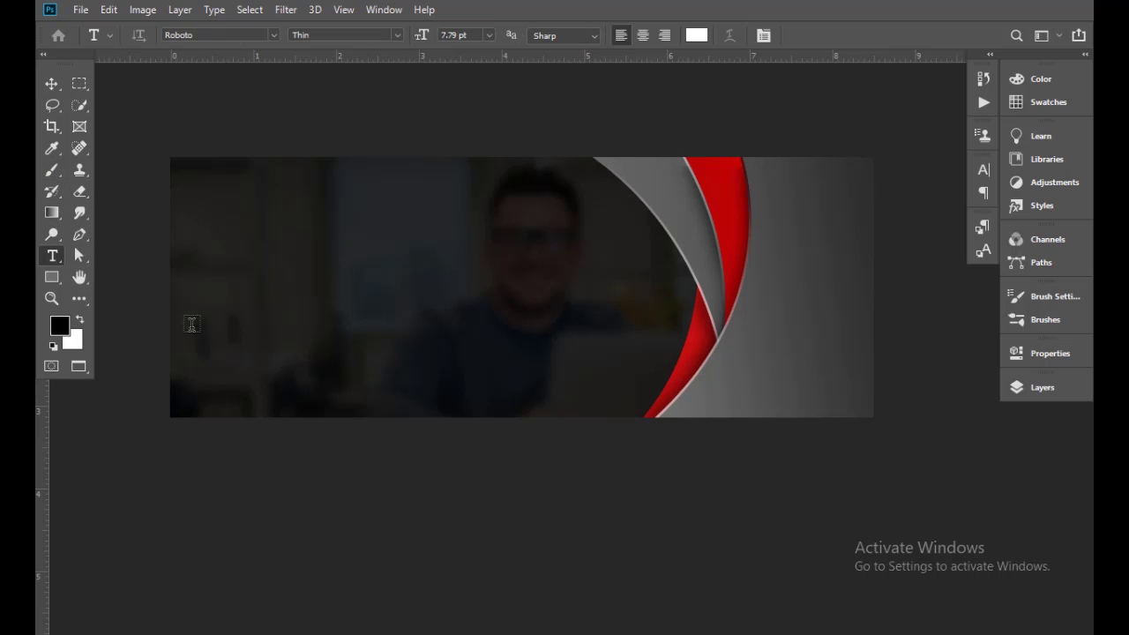
pyautogui.click(441, 253)
pyautogui.press('BackSpace')
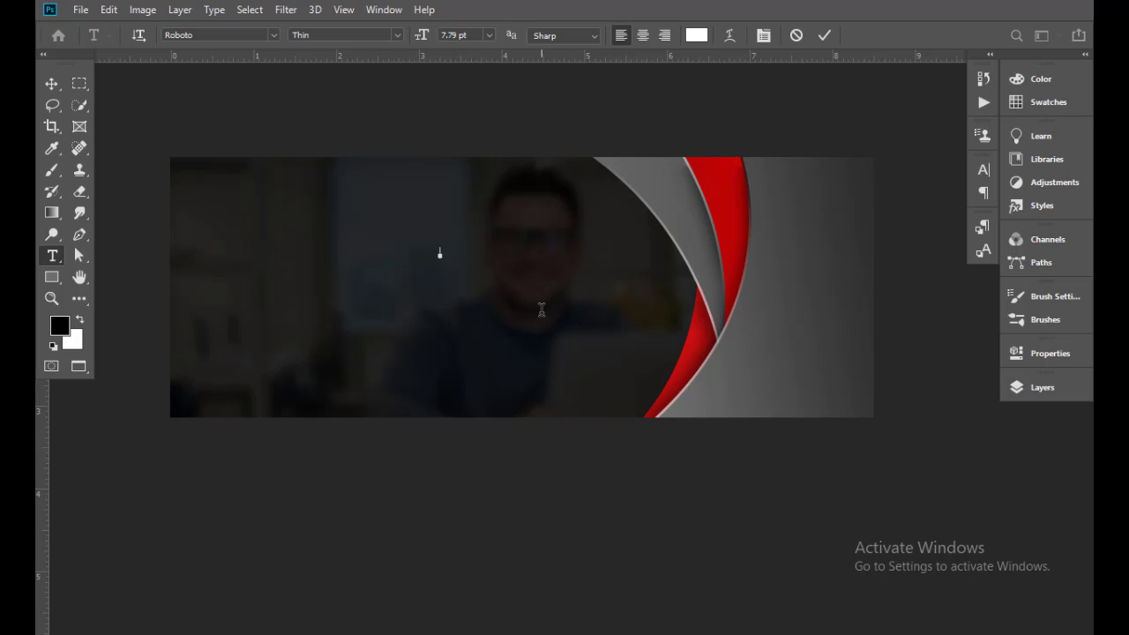
pyautogui.write('Grou')
pyautogui.press('BackSpace')
pyautogui.write('w')
pyautogui.press('BackSpace')
pyautogui.press('BackSpace')
pyautogui.press('BackSpace')
pyautogui.press('BackSpace')
pyautogui.press('BackSpace')
pyautogui.write('GROW YOUR BUSINESS')
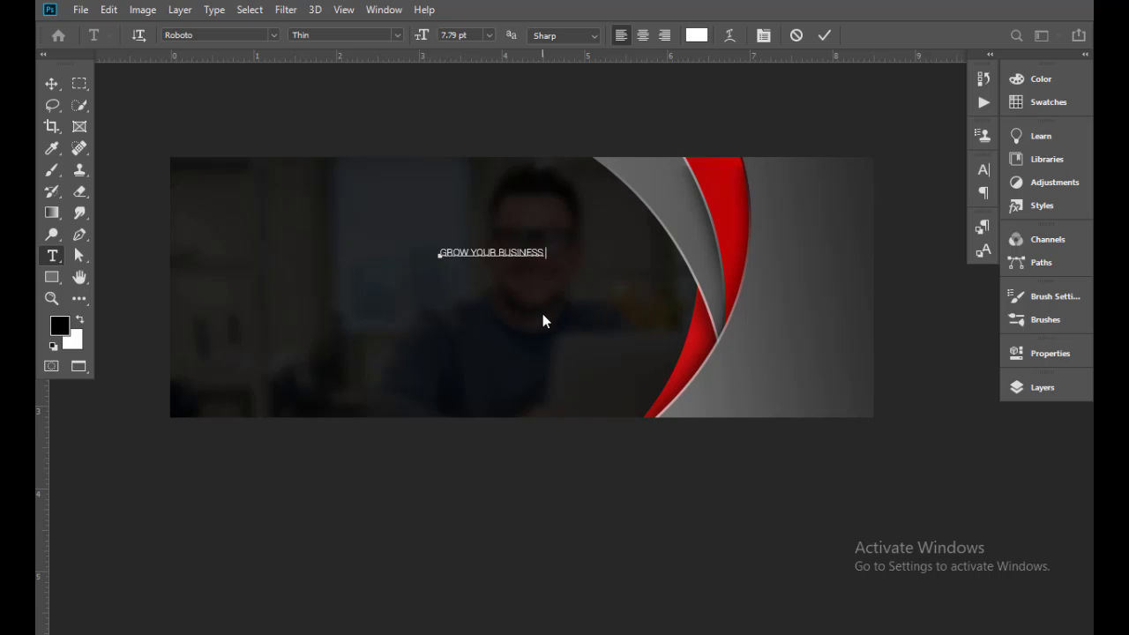
# Delete the word BUSINESS from the end of the heading text.
pyautogui.press('BackSpace')
pyautogui.press('BackSpace')
pyautogui.press('BackSpace')
pyautogui.press('BackSpace')
pyautogui.press('BackSpace')
pyautogui.press('BackSpace')
pyautogui.press('BackSpace')
pyautogui.press('BackSpace')
pyautogui.press('BackSpace')
pyautogui.press('Return')
pyautogui.write('Business')
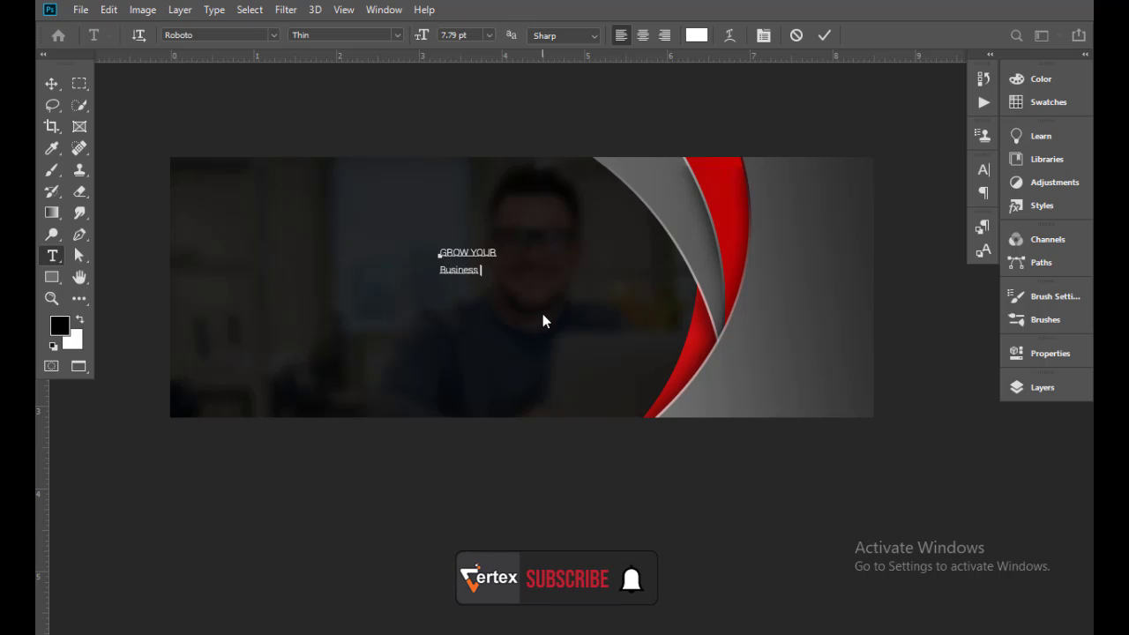
pyautogui.press('Return')
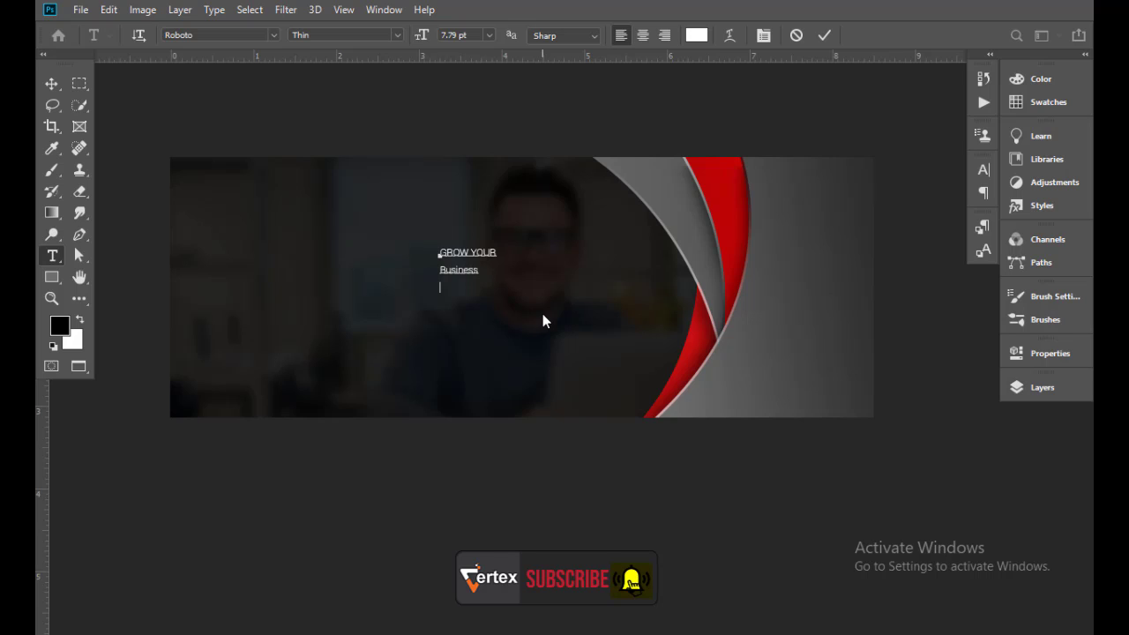
pyautogui.press('BackSpace')
pyautogui.press('BackSpace')
pyautogui.press('BackSpace')
pyautogui.press('BackSpace')
pyautogui.press('BackSpace')
pyautogui.press('BackSpace')
pyautogui.press('BackSpace')
pyautogui.press('BackSpace')
pyautogui.press('BackSpace')
pyautogui.press('BackSpace')
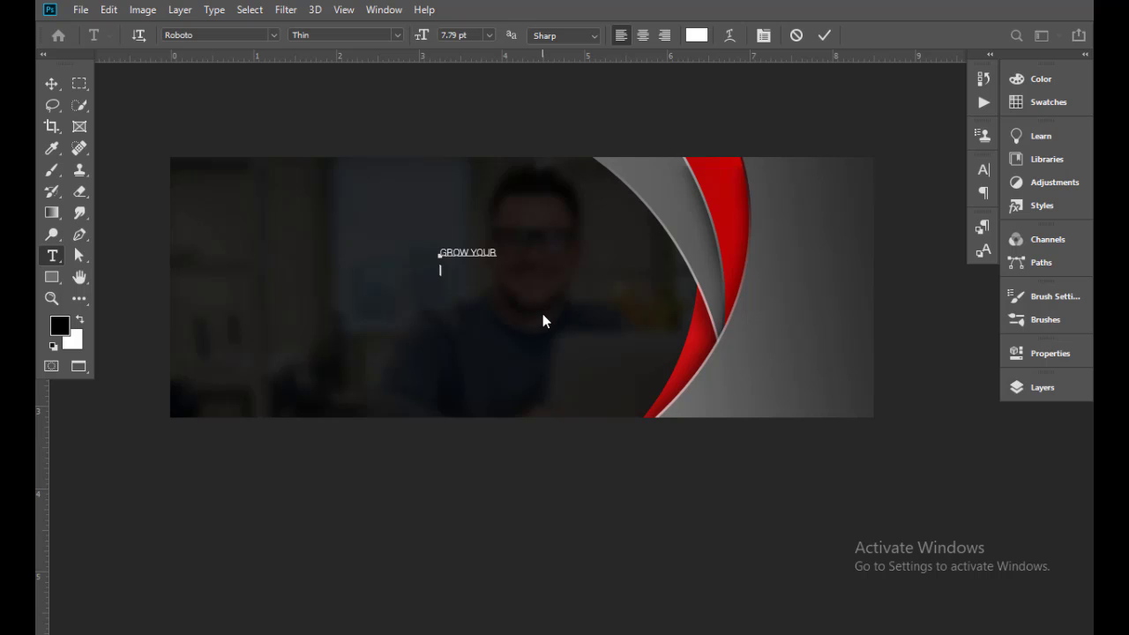
# Finish editing the GROW YOUR text and set its font size to 16.79 pt.
pyautogui.click(50, 84)
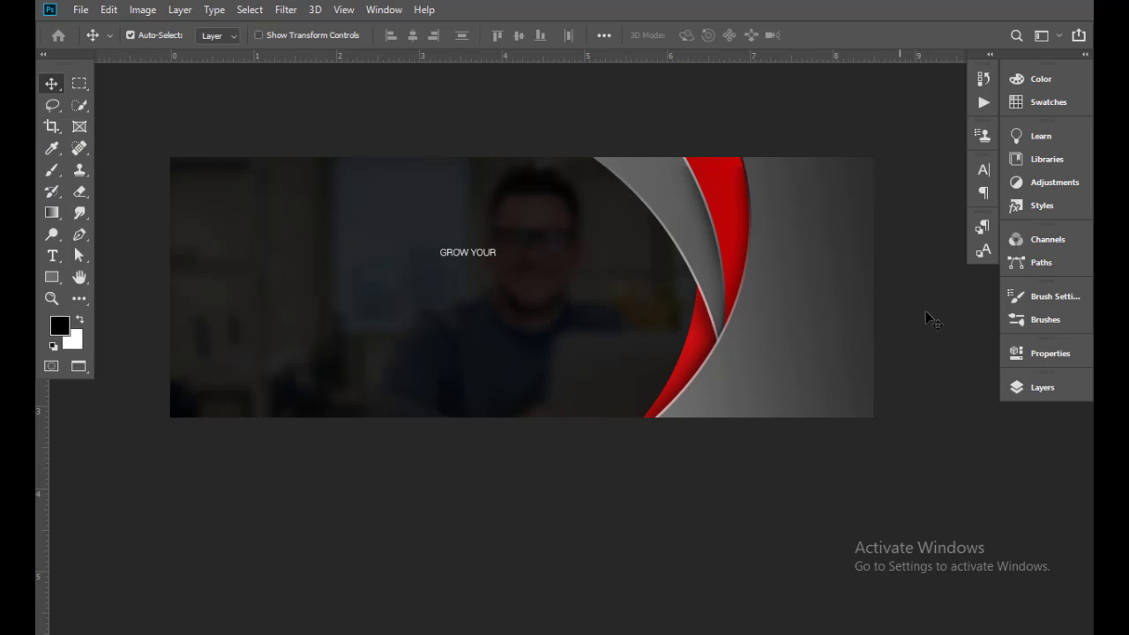
pyautogui.hotkey('ctrl', '+')
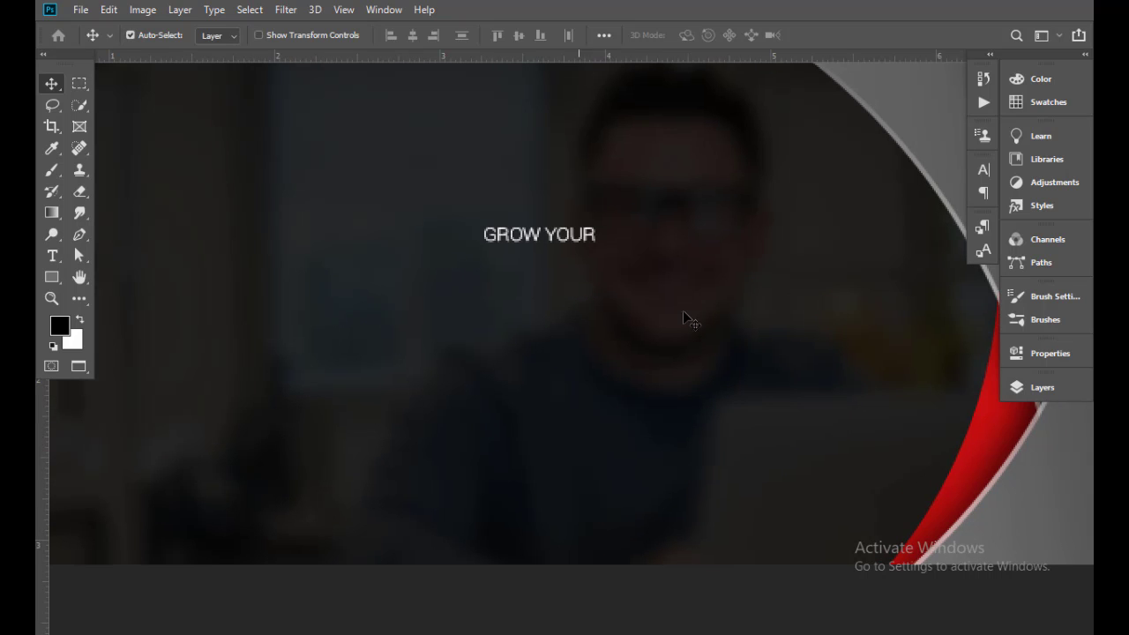
pyautogui.click(983, 169)
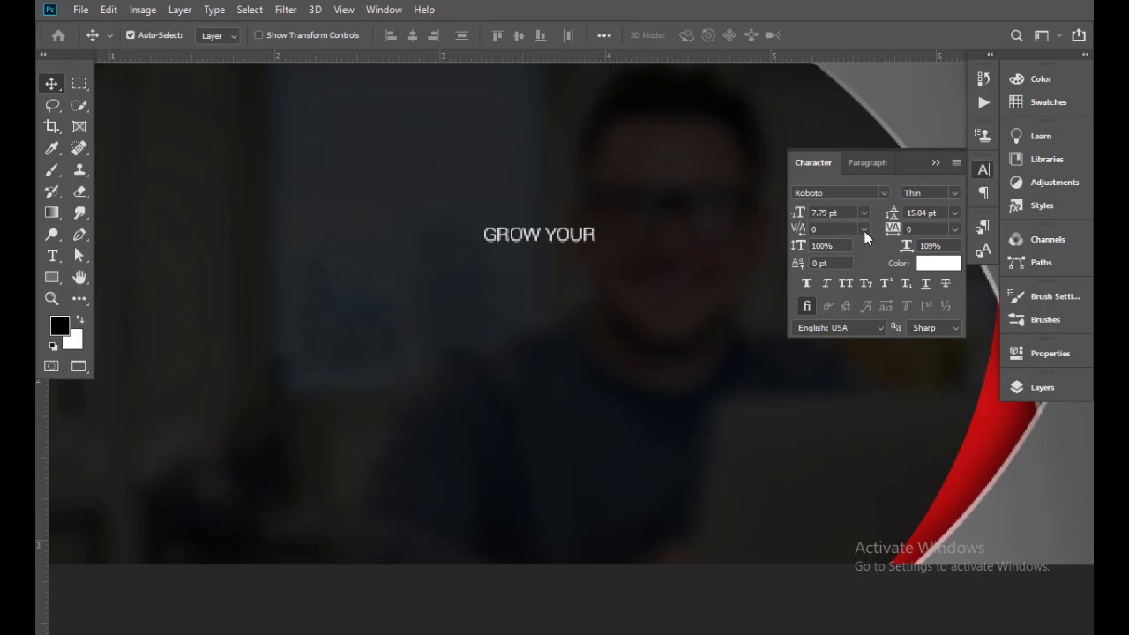
pyautogui.moveTo(798, 214); pyautogui.dragTo(800, 212)
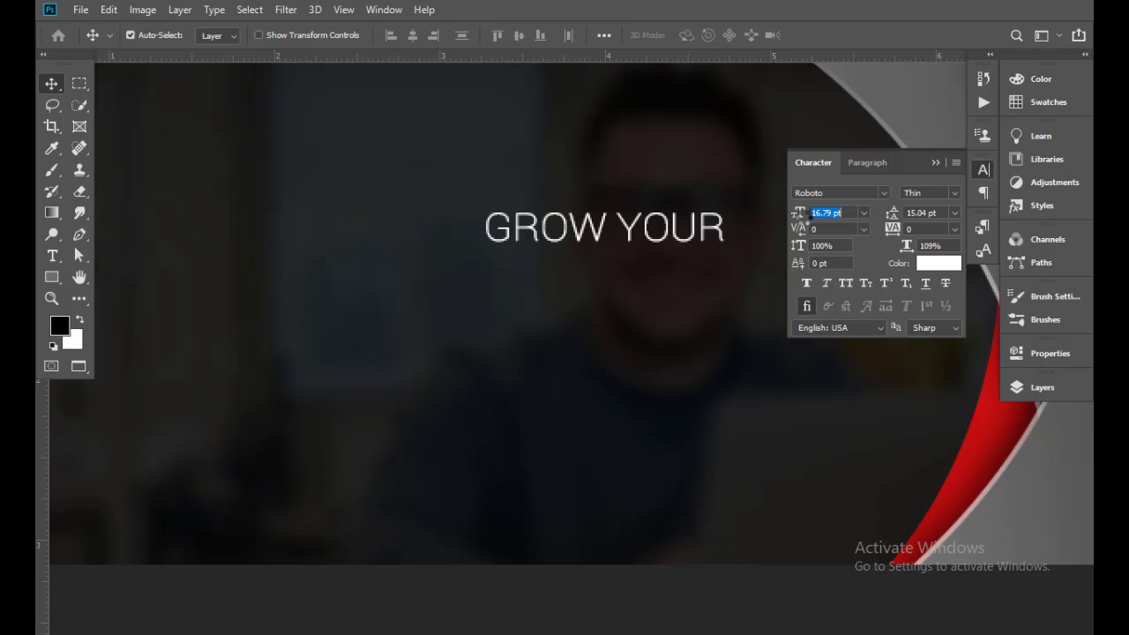
# Reposition the GROW YOUR text farther left, place a copy directly below it, and change the copy's wording to "BUSINESS".
pyautogui.moveTo(643, 228); pyautogui.dragTo(532, 271)
pyautogui.doubleClick(586, 265)
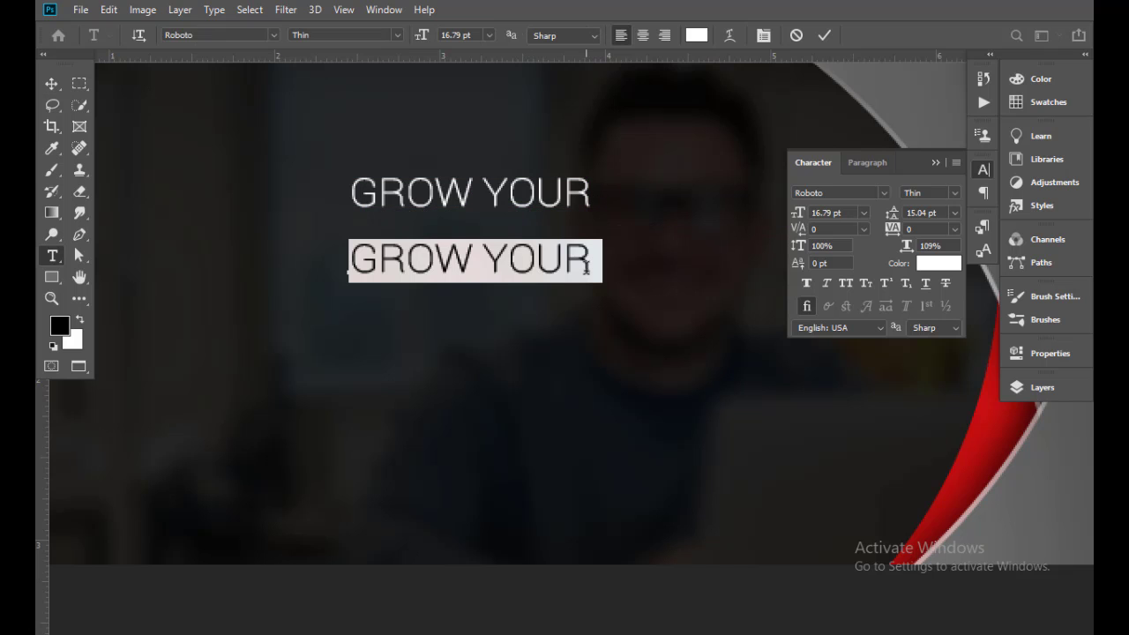
pyautogui.write('BUSINESS')
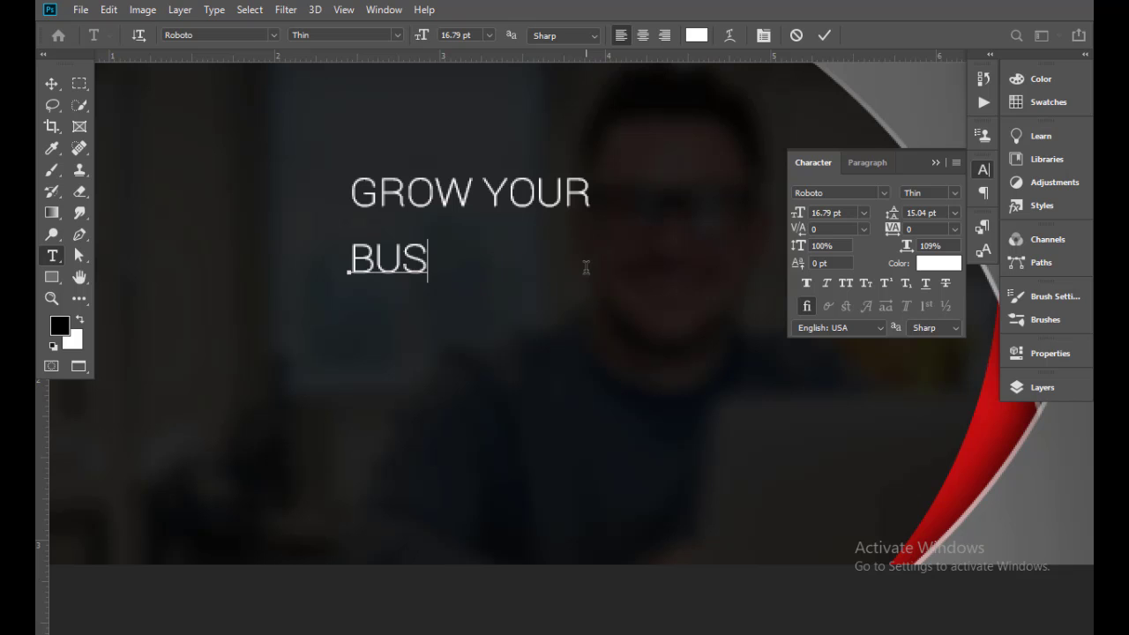